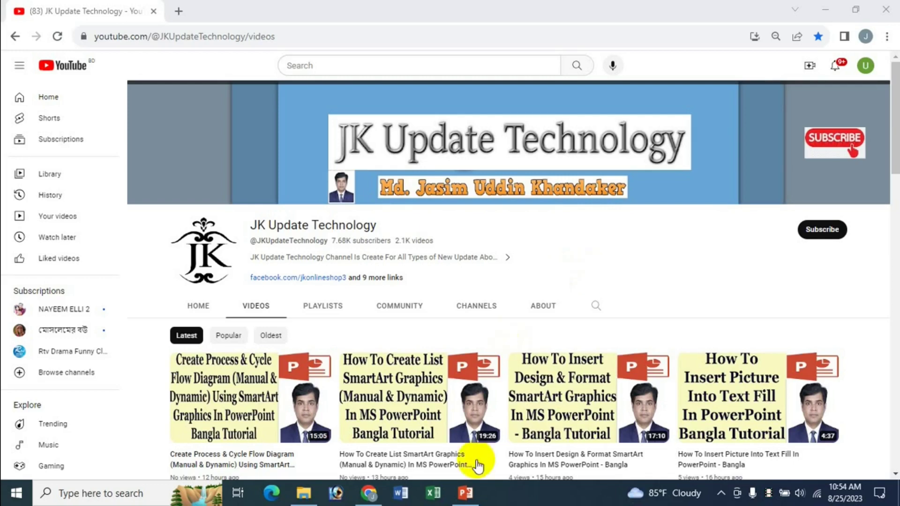
- Switch from the YouTube channel page to the Hierarchy SmartArt presentation in PowerPoint
left_click(466, 492)
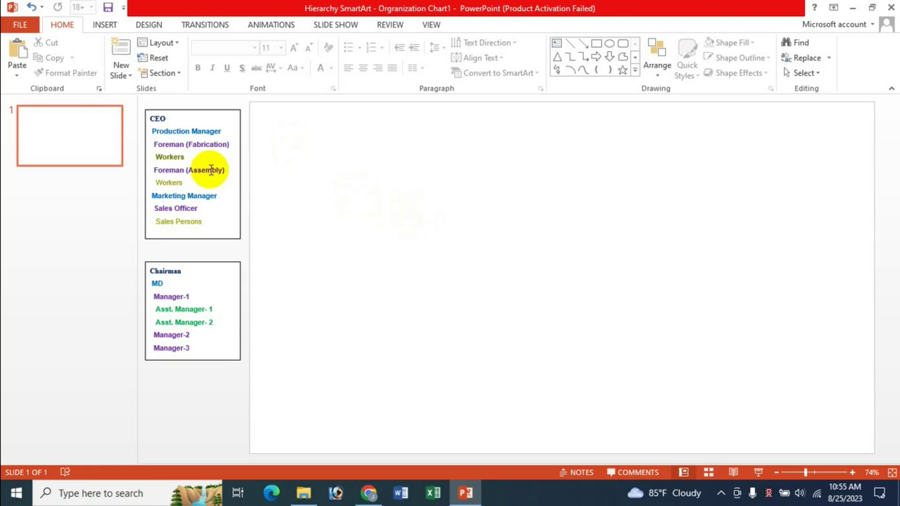
- Open the SmartArt chooser on the Hierarchy layouts, then return to the YouTube channel page
left_click(106, 25)
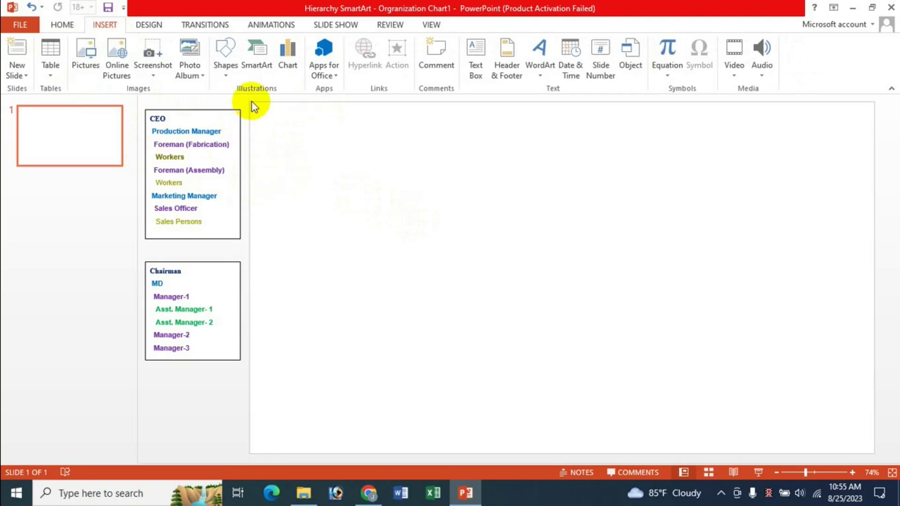
left_click(258, 69)
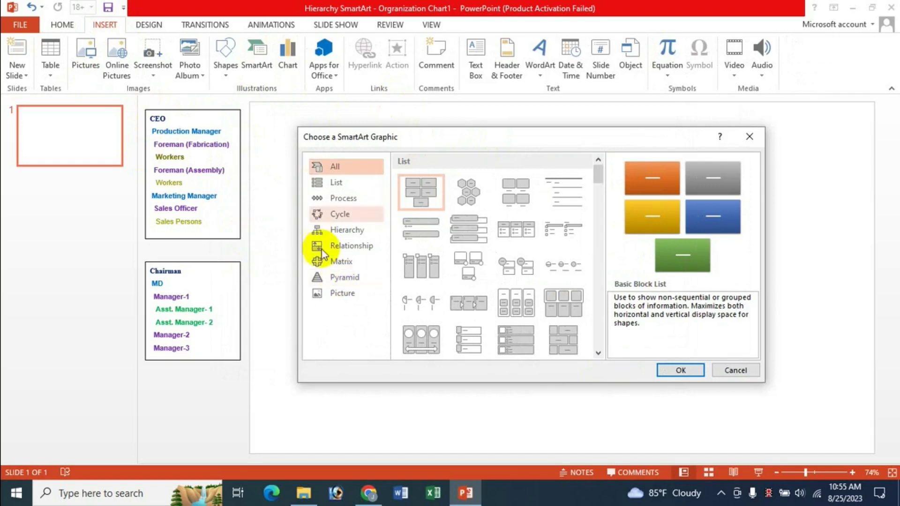
left_click(344, 234)
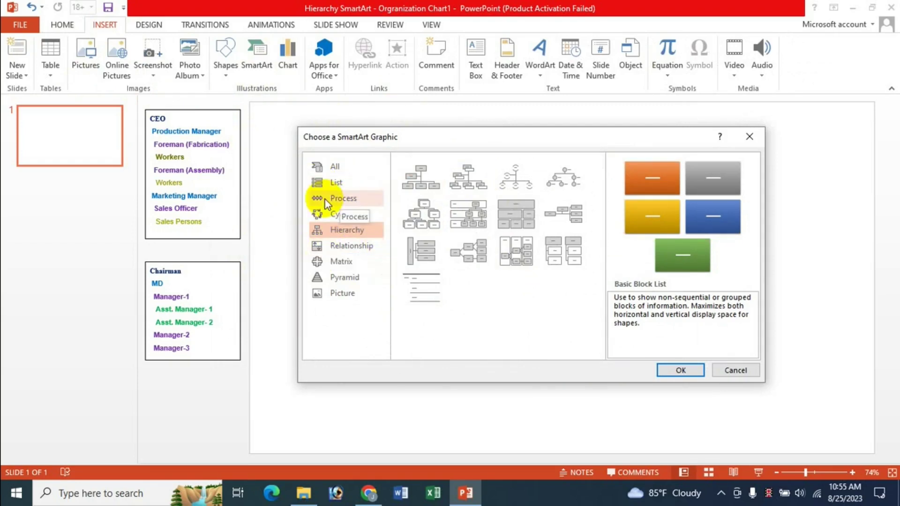
left_click(373, 496)
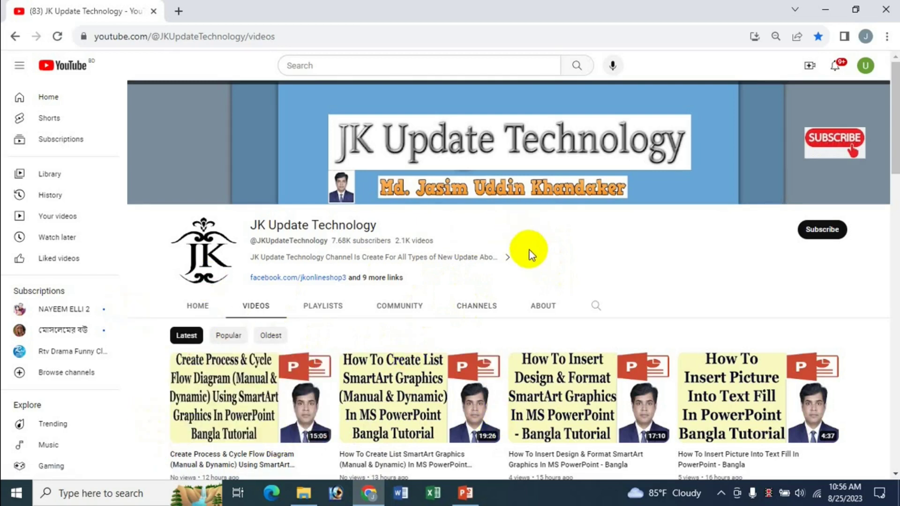
- Return to PowerPoint, where the SmartArt chooser still shows the Hierarchy layouts
left_click(466, 493)
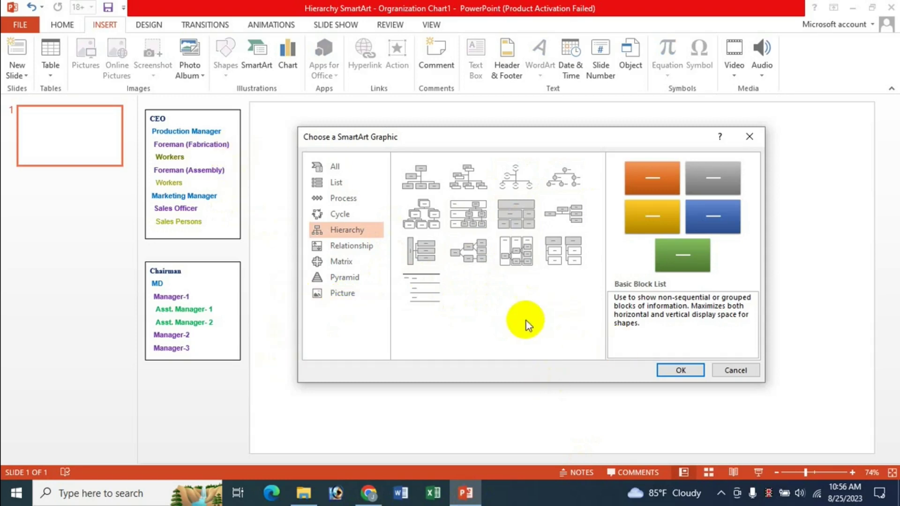
- Insert an Organization Chart SmartArt, nudge it up-left, and show its Text Pane
left_click(419, 181)
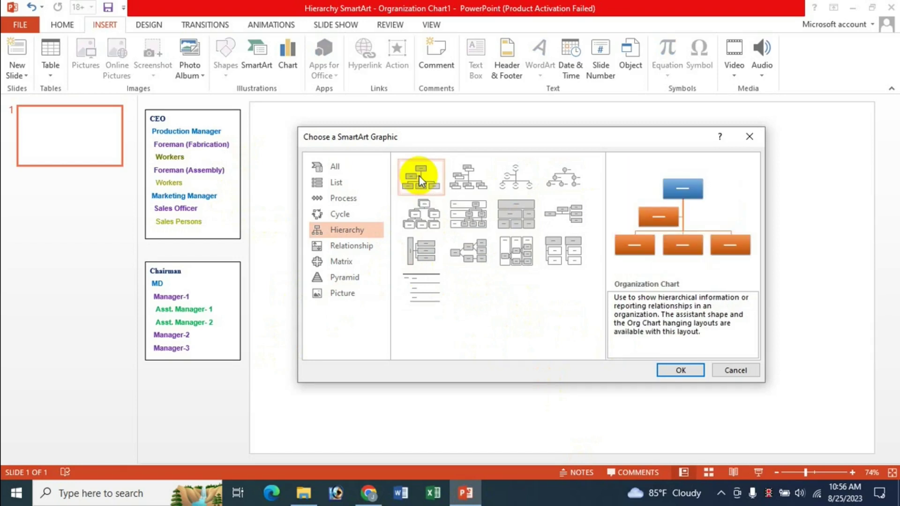
left_click(685, 375)
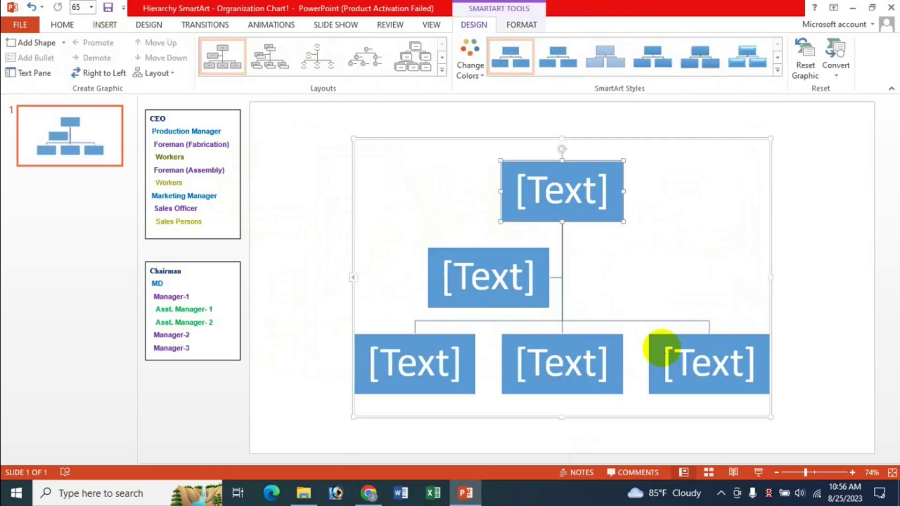
left_click(497, 139)
left_click_drag(497, 140, 480, 136)
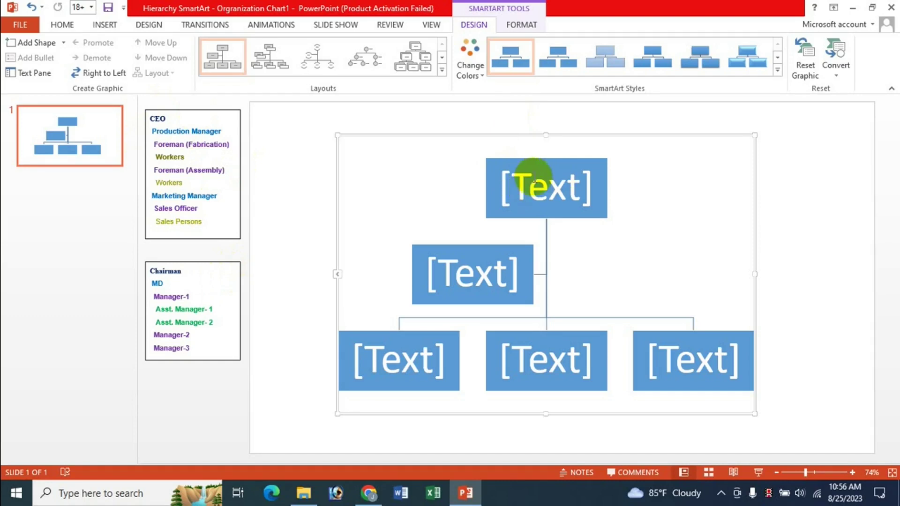
left_click(550, 184)
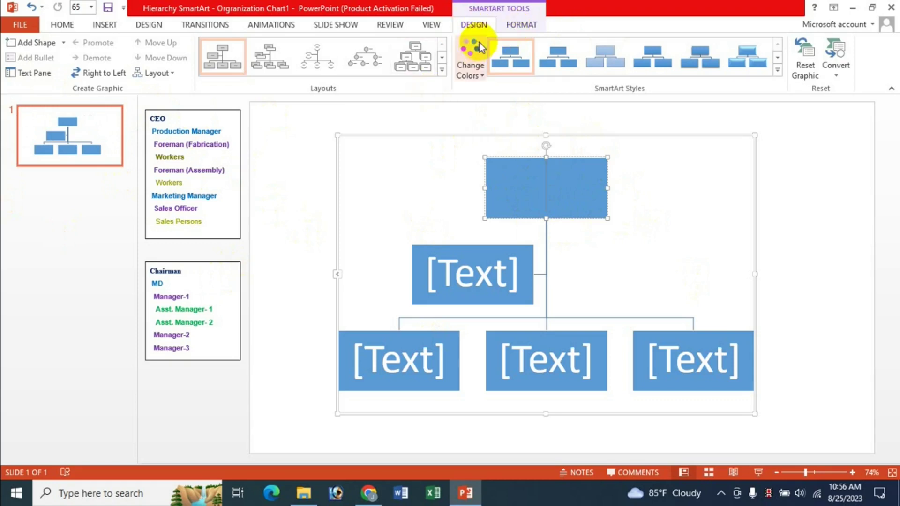
left_click(24, 75)
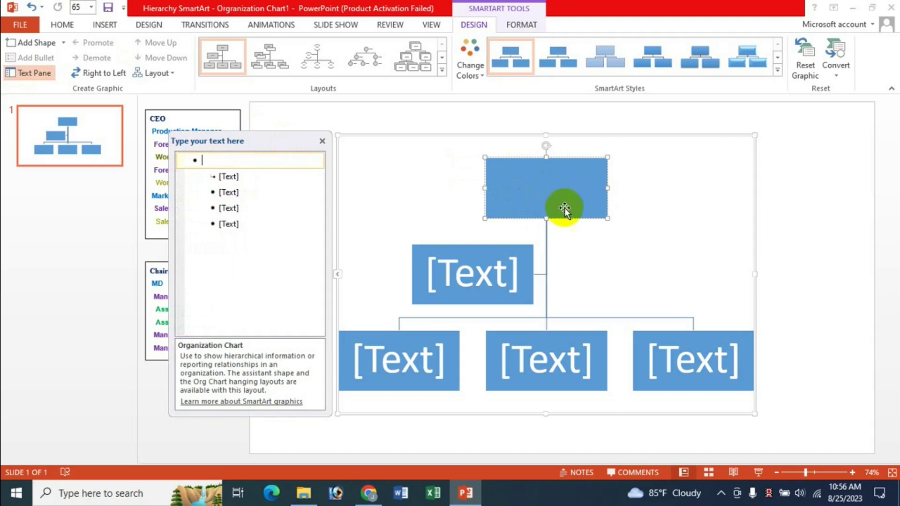
- Label the top box 'CEO' through the text pane
left_click(560, 193)
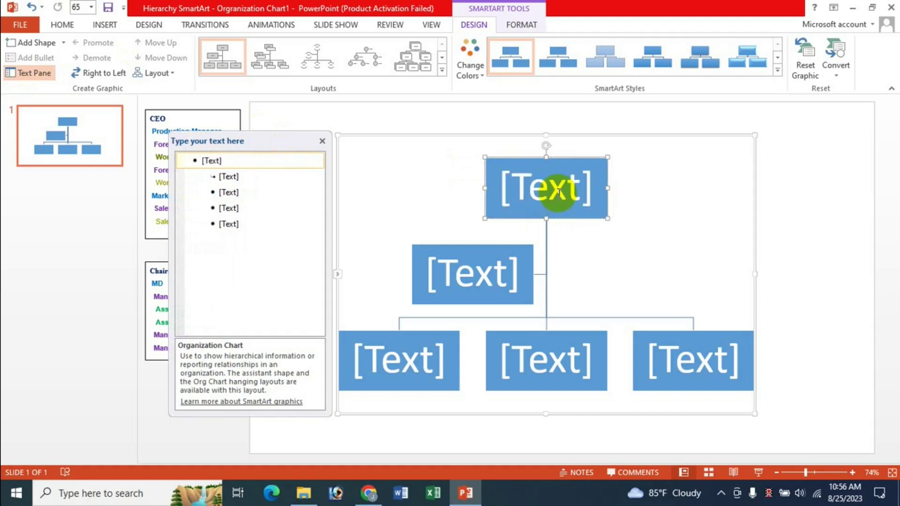
left_click(204, 161)
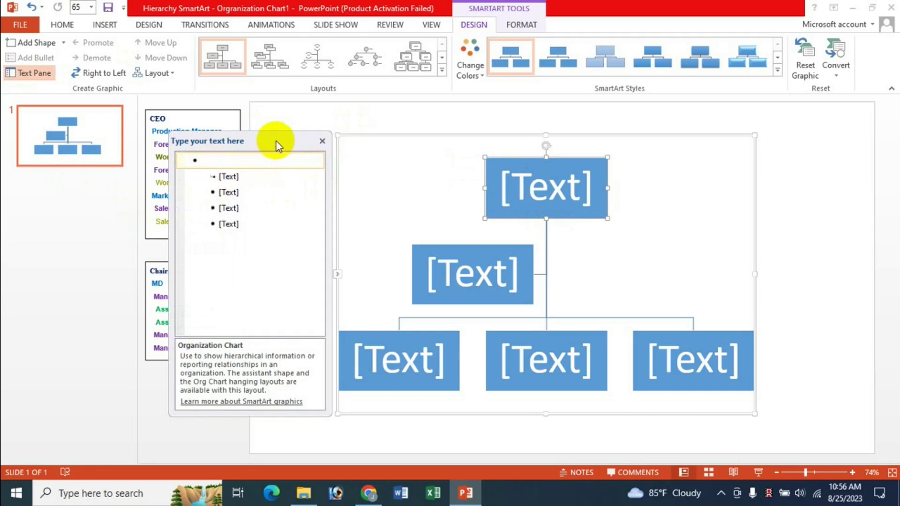
left_click_drag(277, 144, 89, 156)
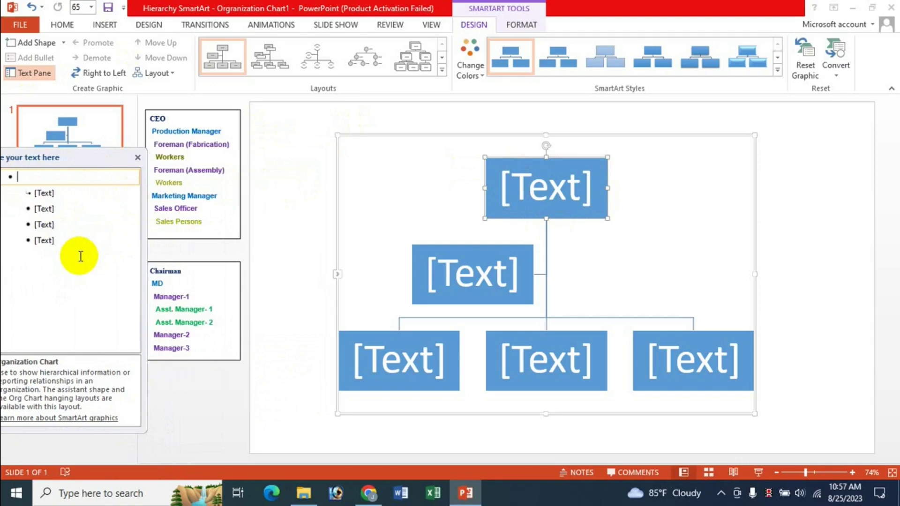
type("CEO")
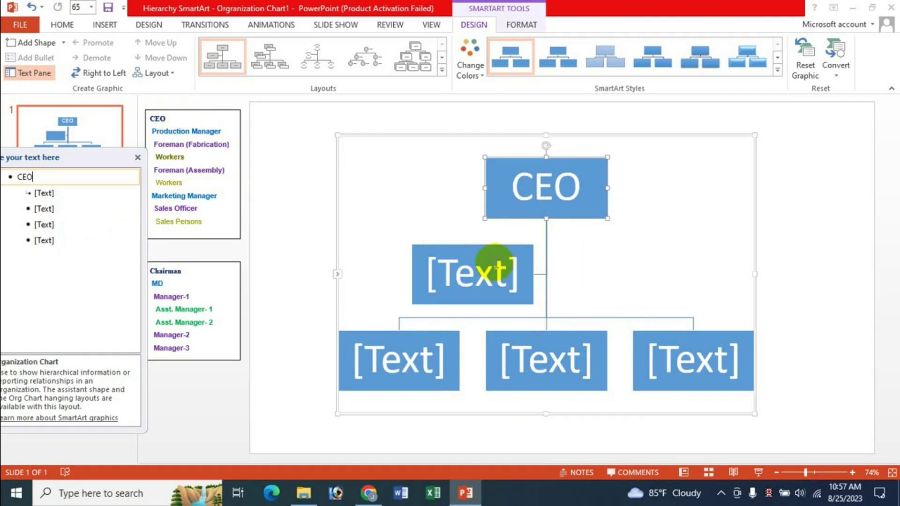
- Delete the assistant and bottom placeholder boxes, leaving only CEO
left_click(509, 249)
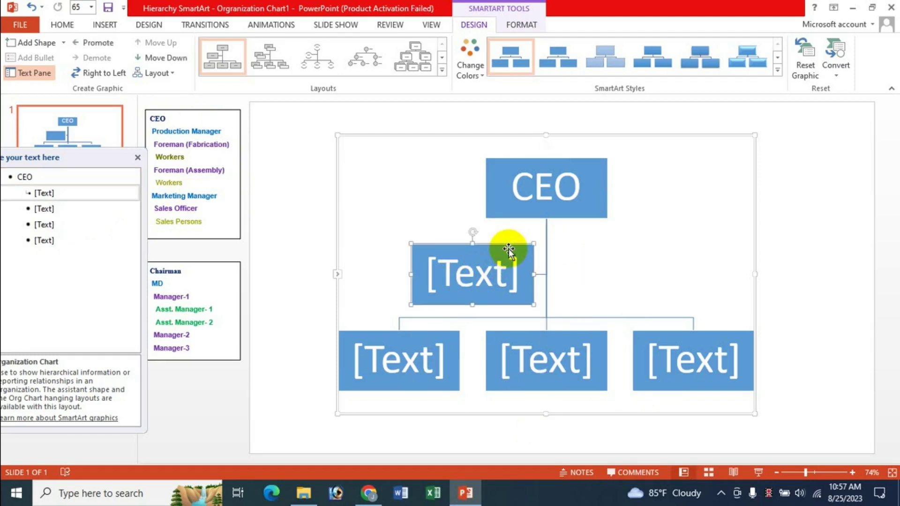
key("Delete")
left_click(394, 295)
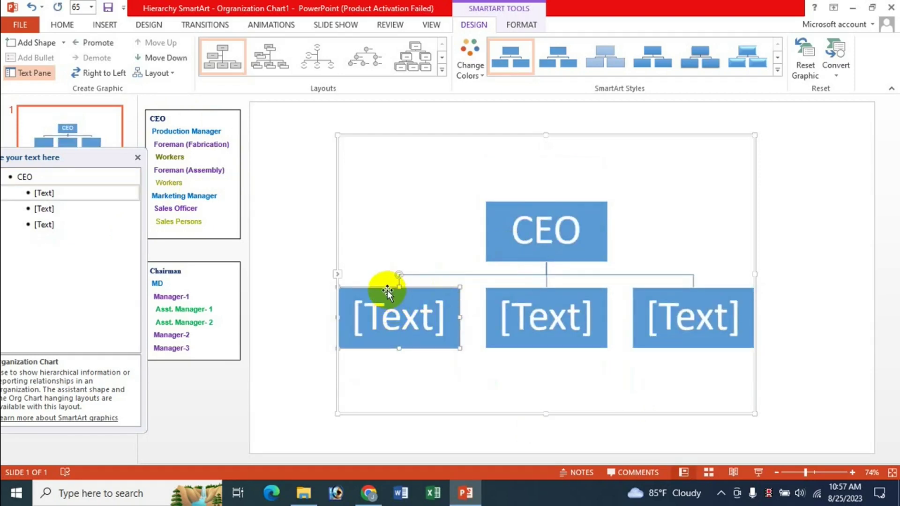
key("Delete")
left_click(412, 314)
key("Delete")
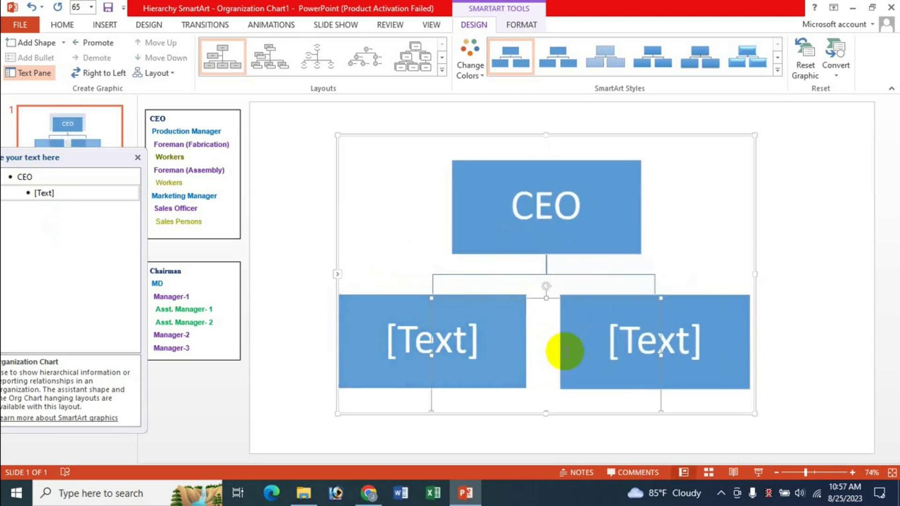
key("Delete")
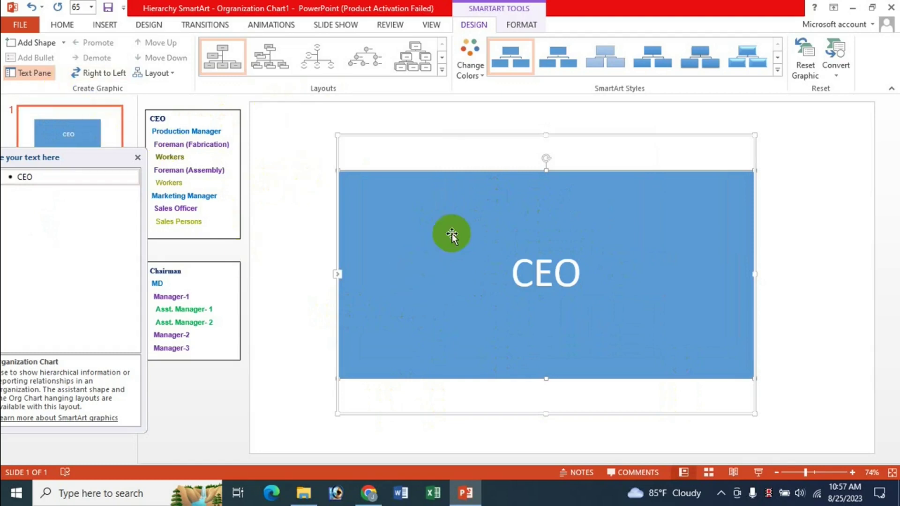
- Add an assistant box below CEO and label it 'Production Manager'
left_click(63, 44)
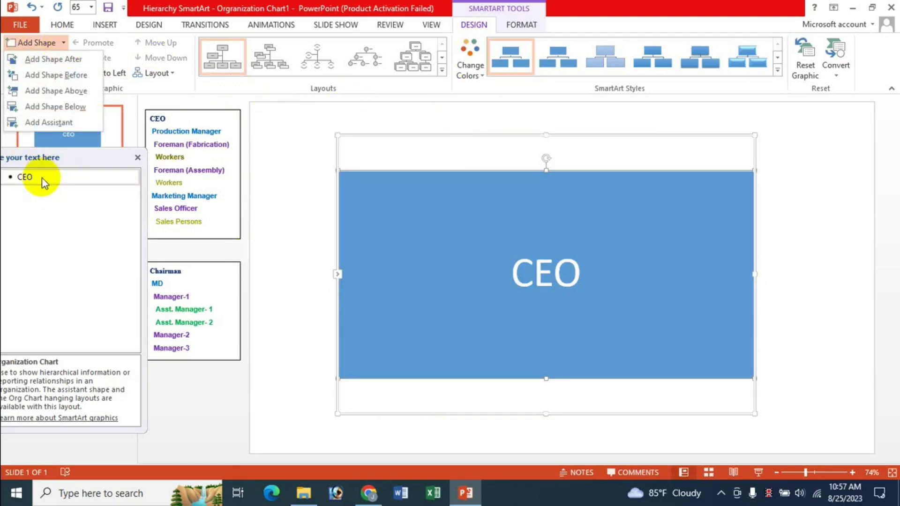
left_click(47, 122)
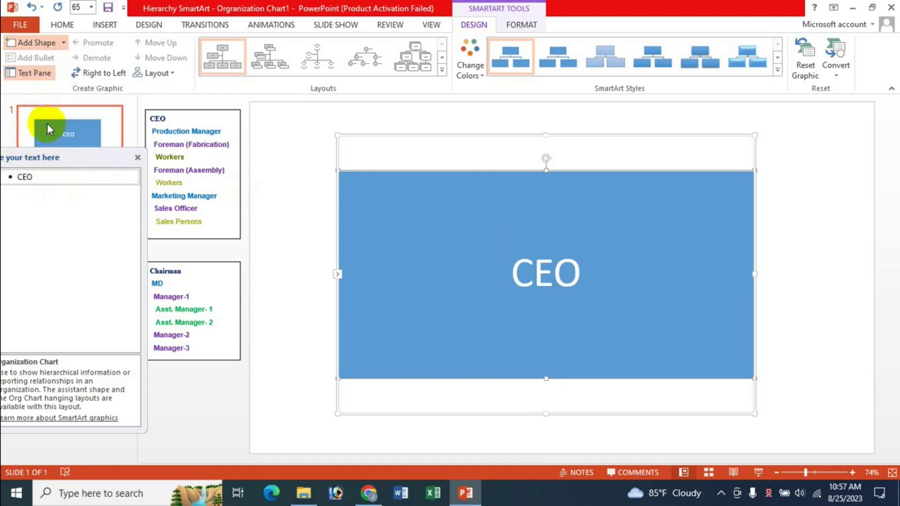
left_click(666, 206)
left_click(509, 360)
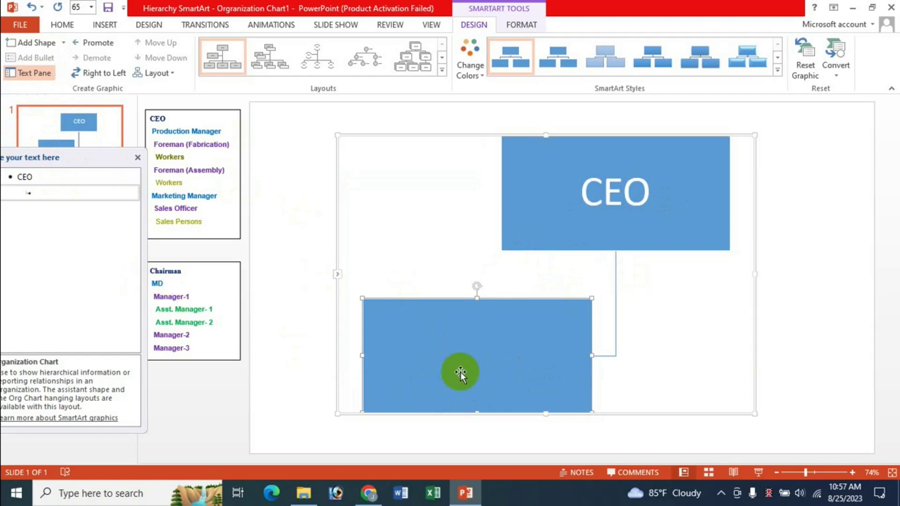
type("Pr")
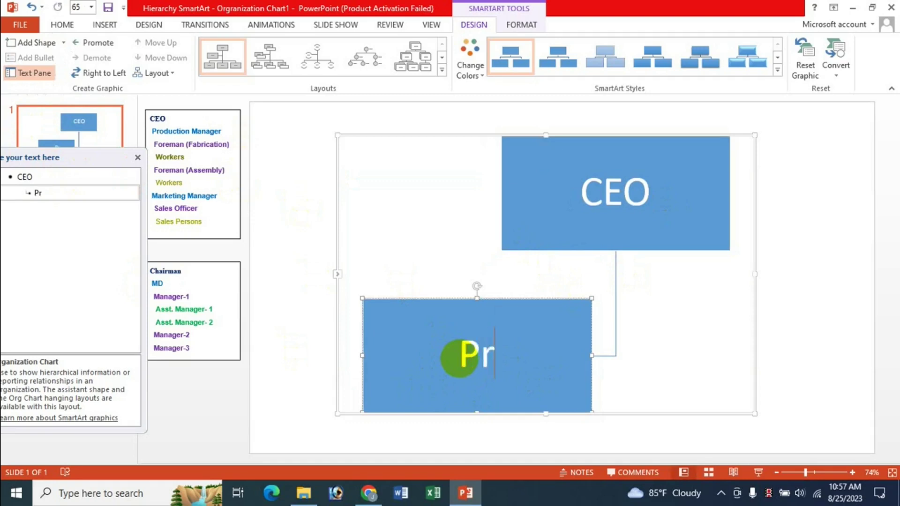
type("oduction")
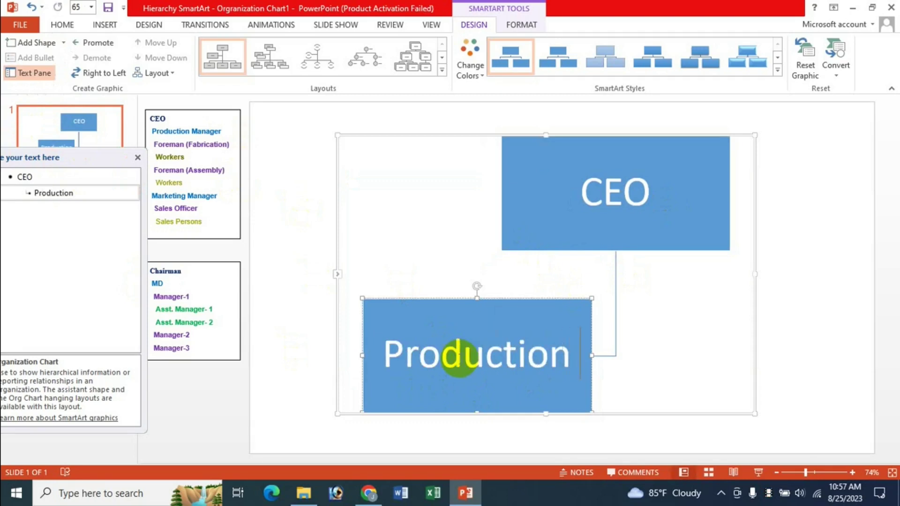
type(" Manager")
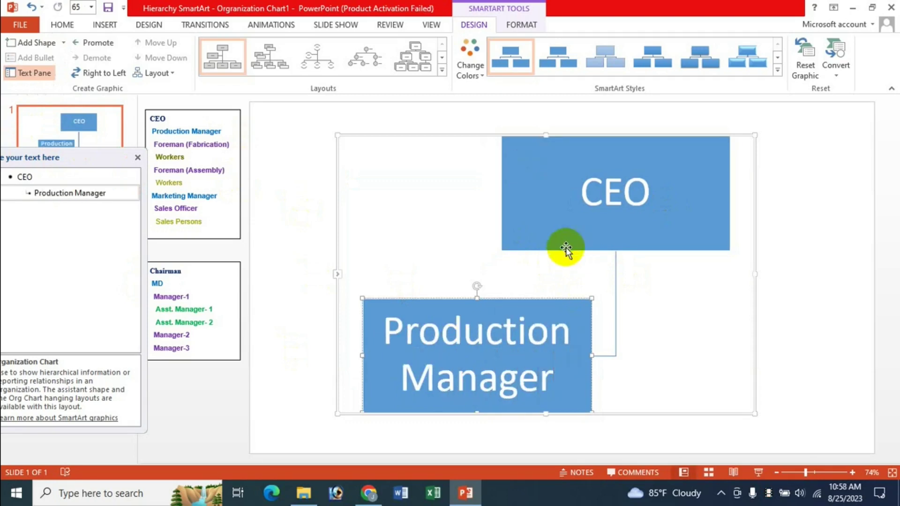
key("Escape")
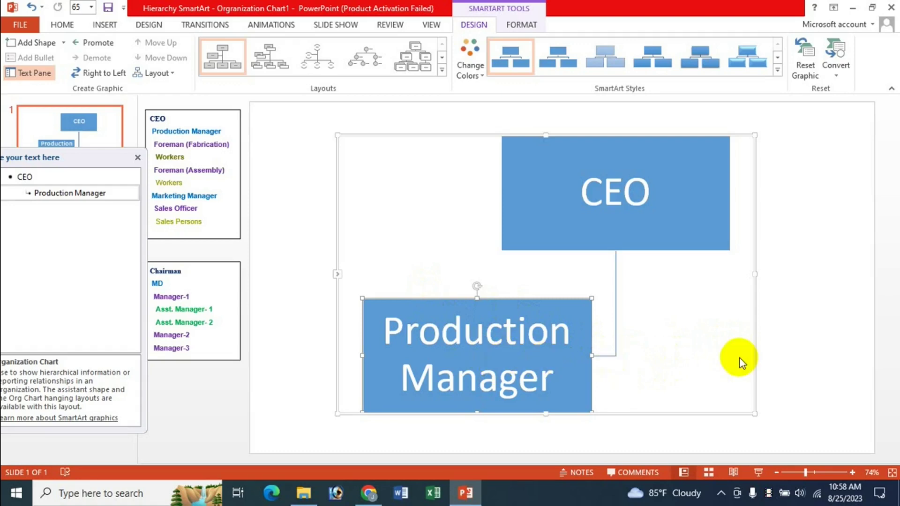
- Remove the extra empty box and select the CEO box
left_click(65, 43)
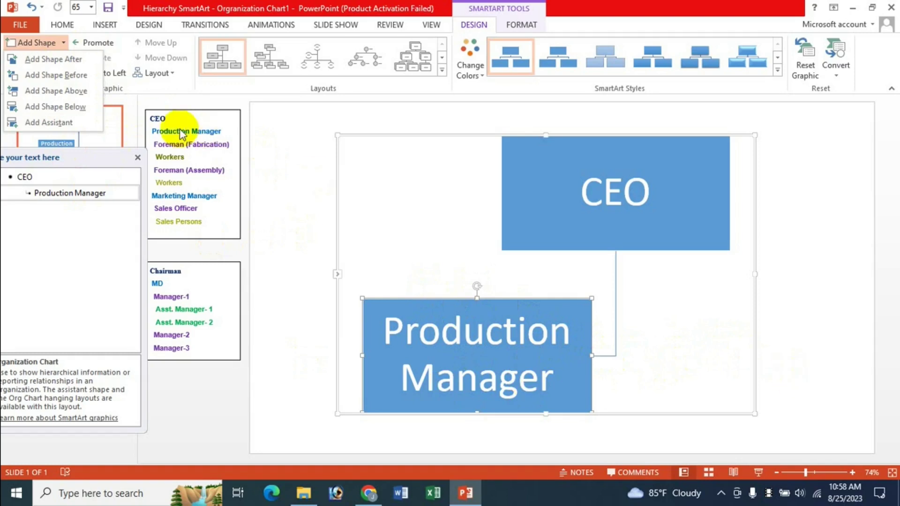
left_click(81, 60)
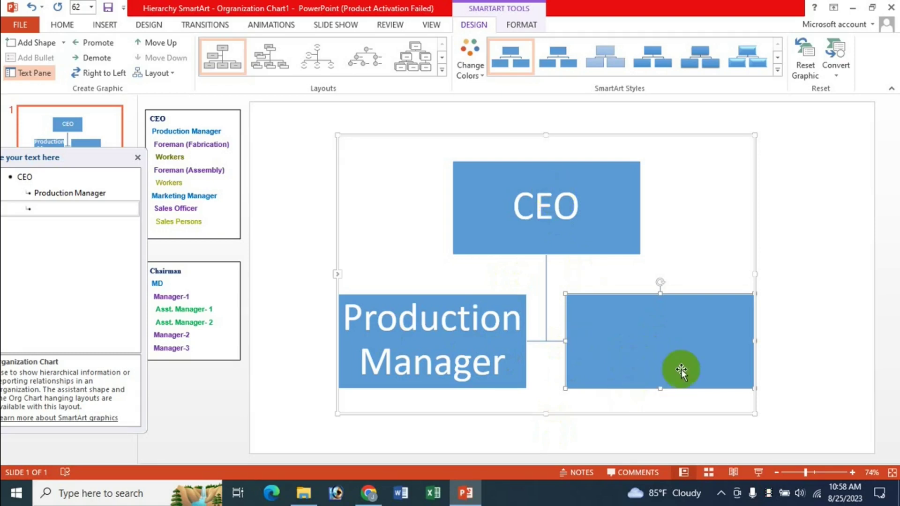
key("Delete")
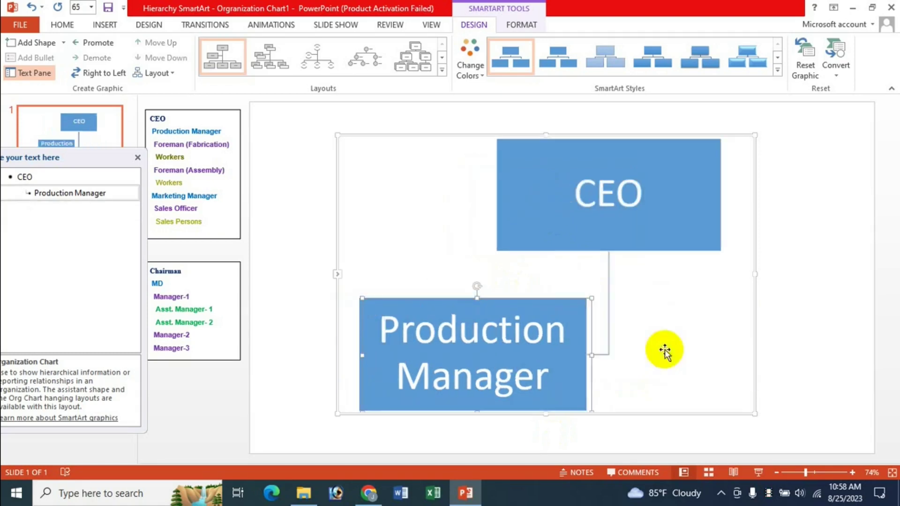
left_click(606, 150)
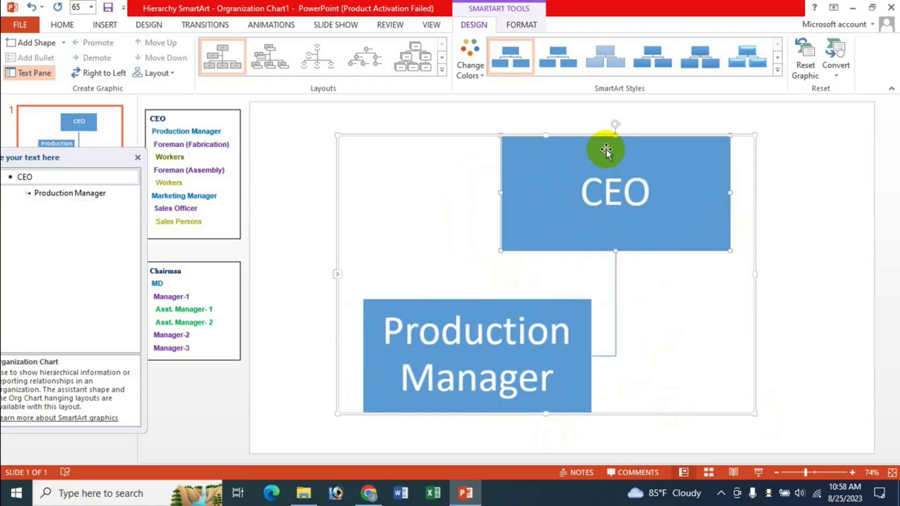
- Add an assistant box under CEO and type 'Marketing Manager' into it
left_click(63, 43)
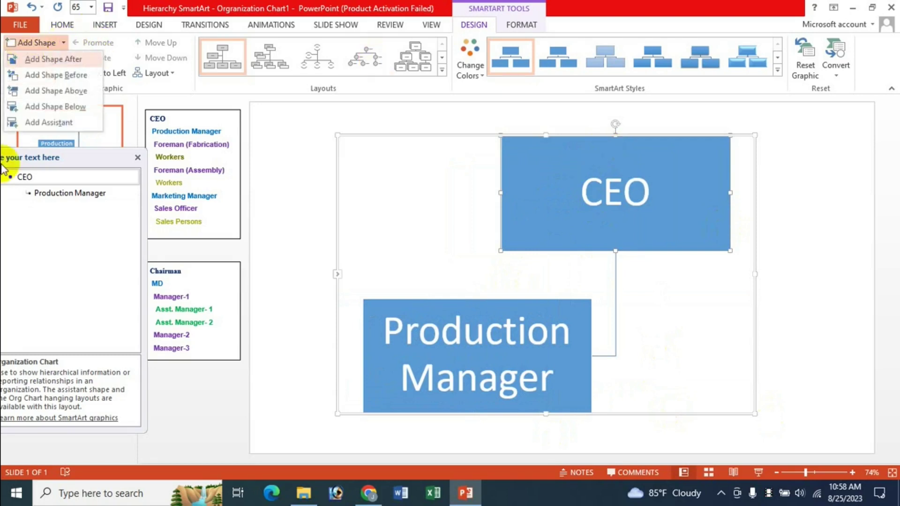
left_click(47, 121)
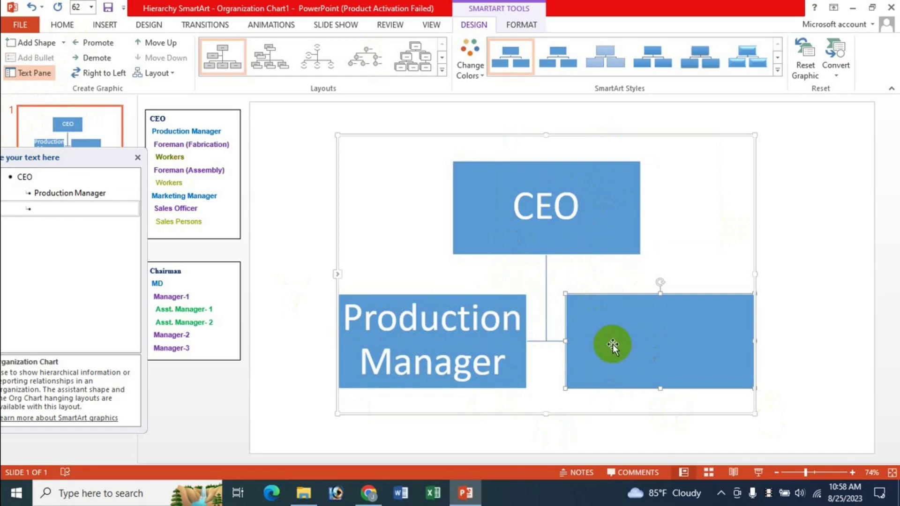
type("Market")
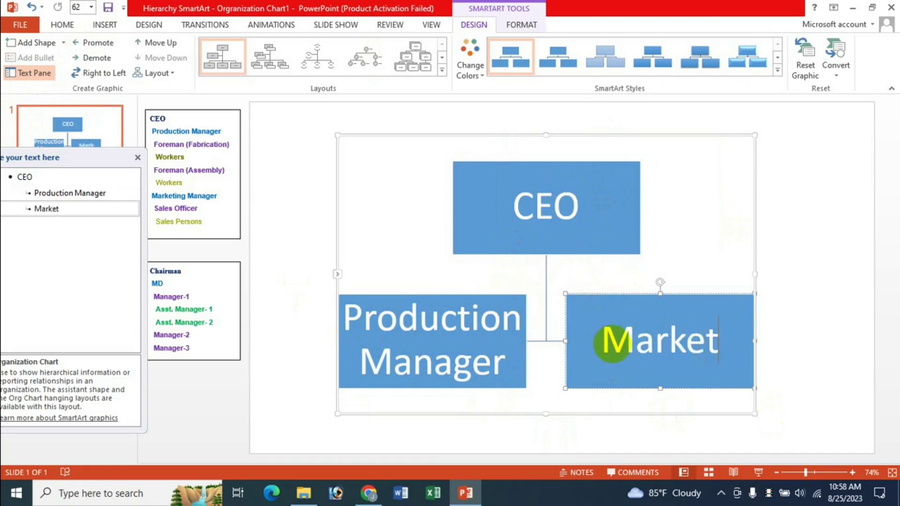
type("ing mana")
key("BackSpace")
key("BackSpace")
key("BackSpace")
key("BackSpace")
key("BackSpace")
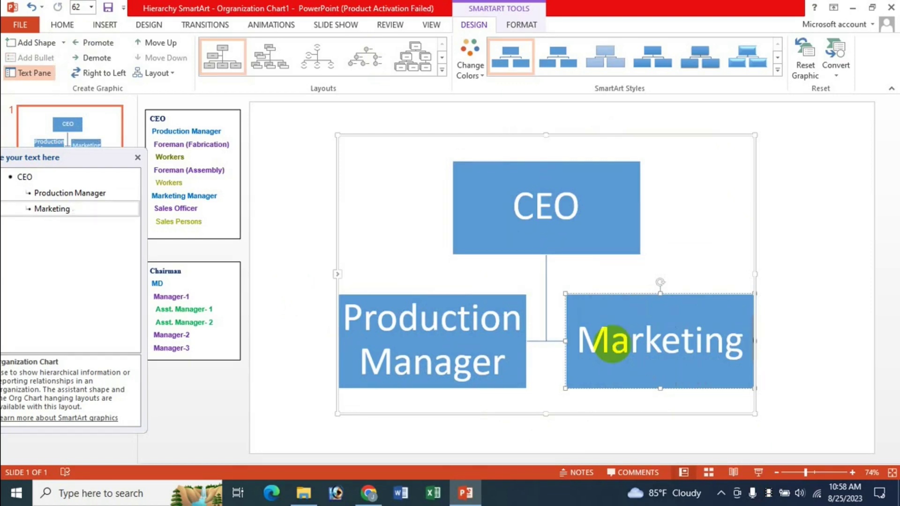
type(" Manager")
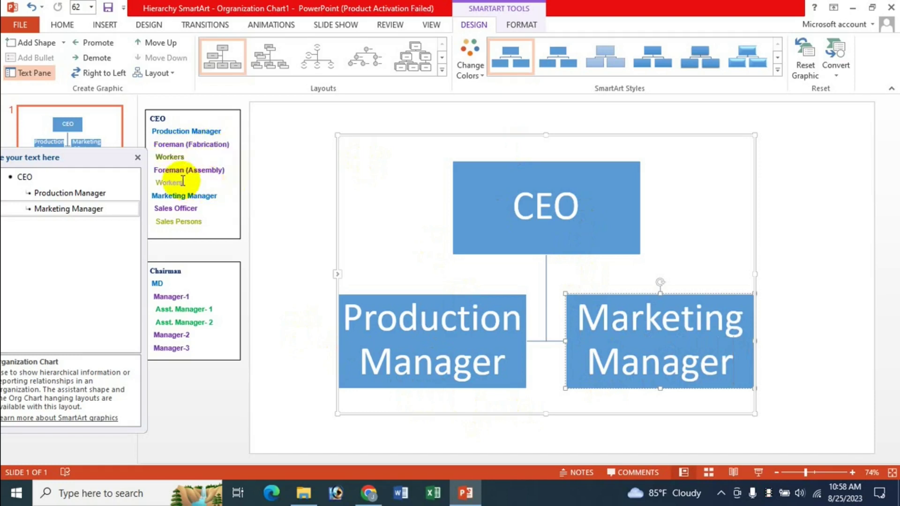
- Add two empty boxes under Production Manager and begin labelling the first 'Foreman'
left_click(392, 295)
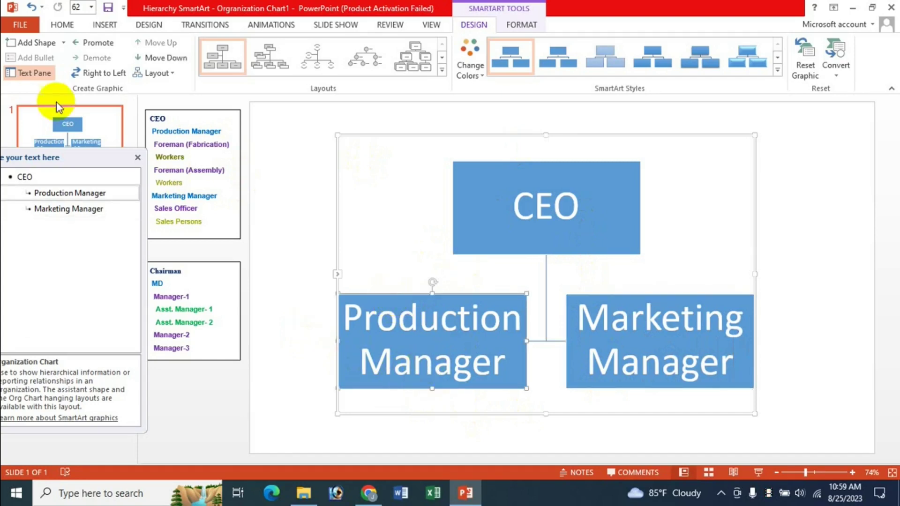
left_click(63, 43)
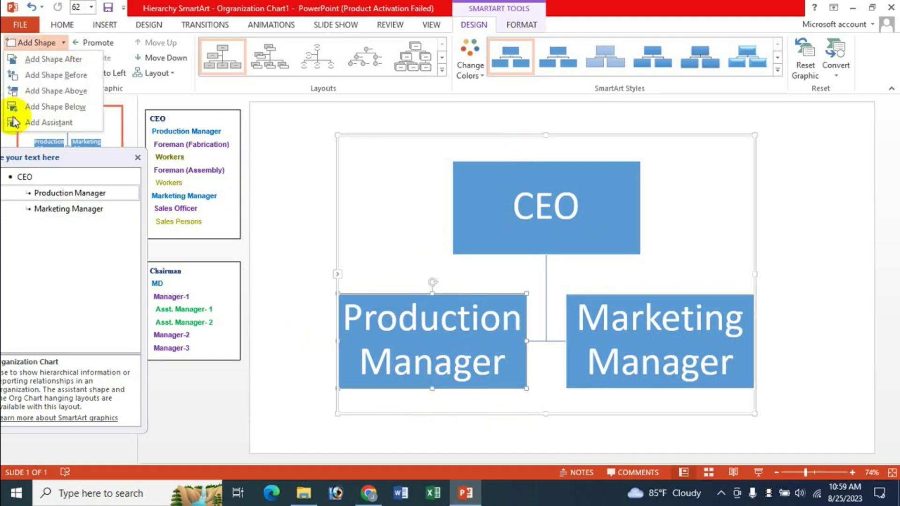
left_click(50, 125)
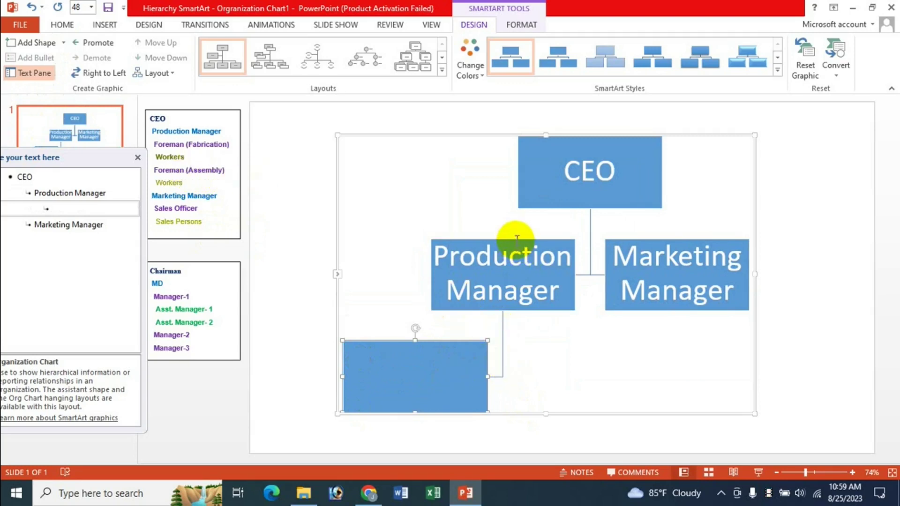
left_click(454, 367)
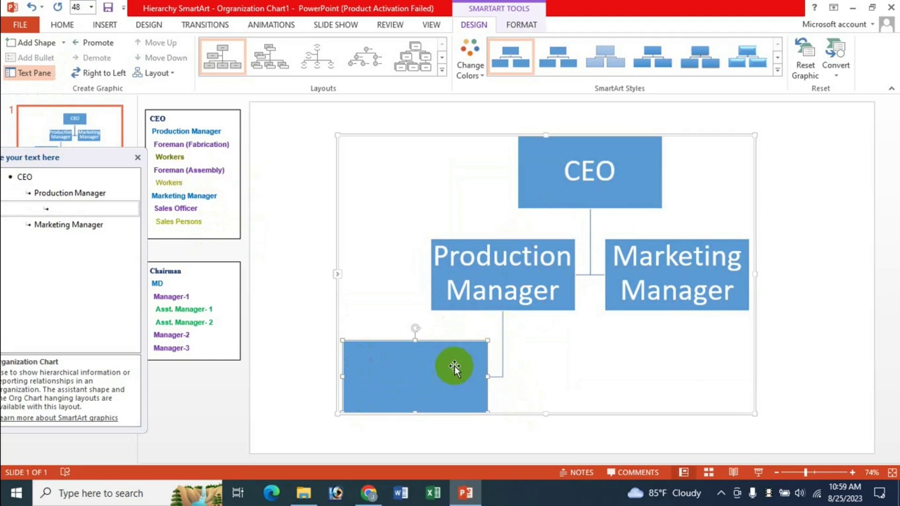
left_click(63, 42)
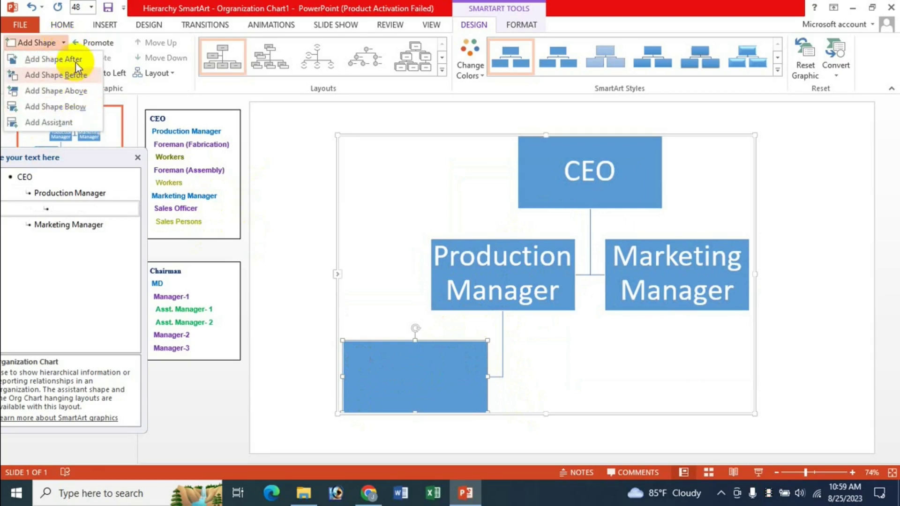
left_click(92, 73)
left_click(518, 376)
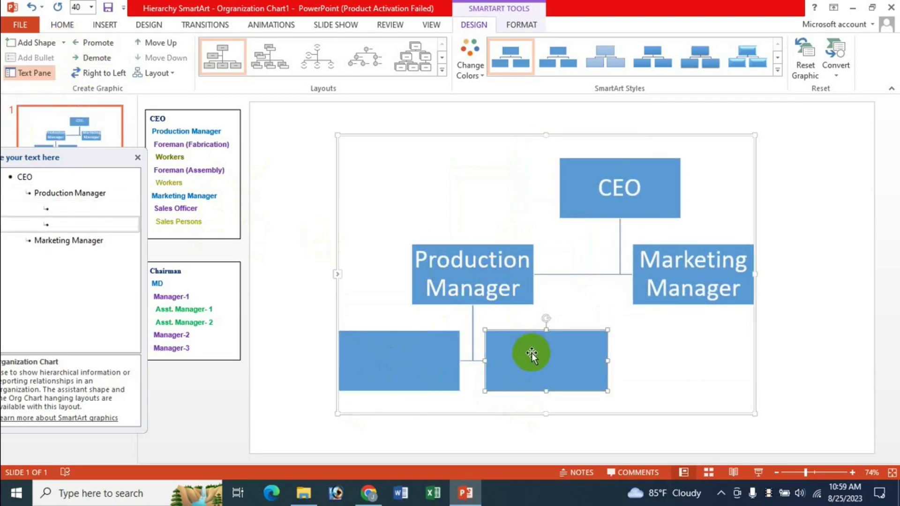
left_click(371, 380)
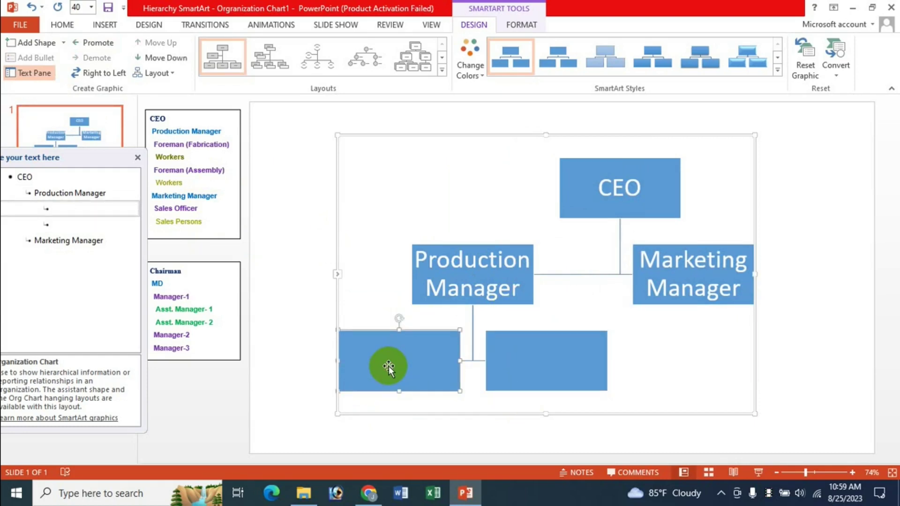
type("Fore")
type("mana")
- Label the Production Manager boxes 'Foreman (Fabrication)' and 'Foreman (Assembly)'
key("BackSpace")
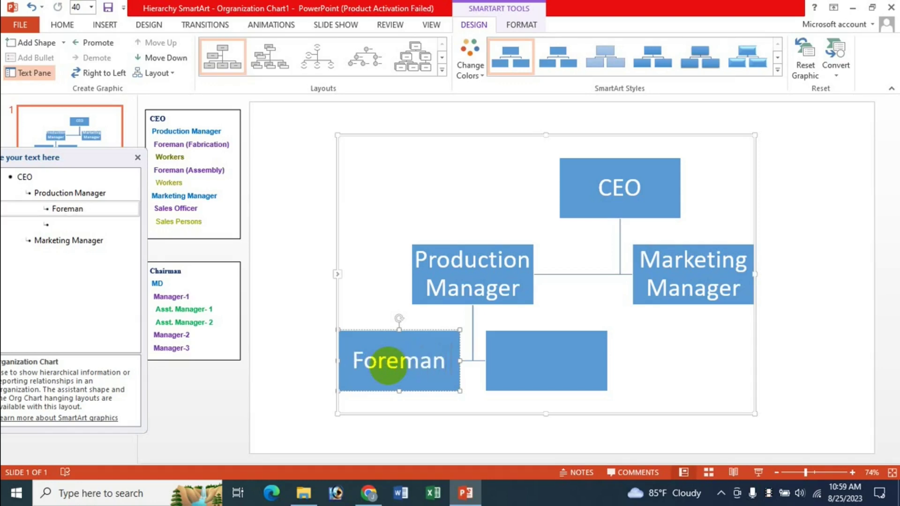
type(" (F")
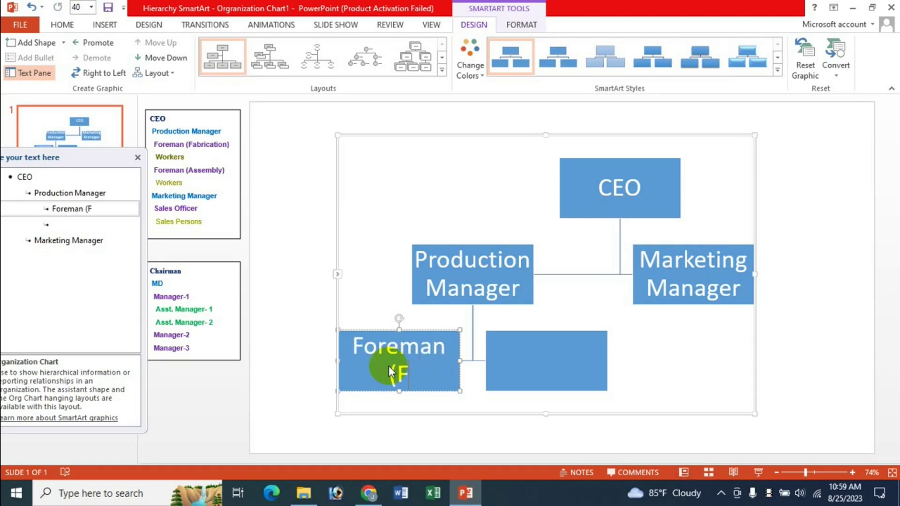
type("abrication")
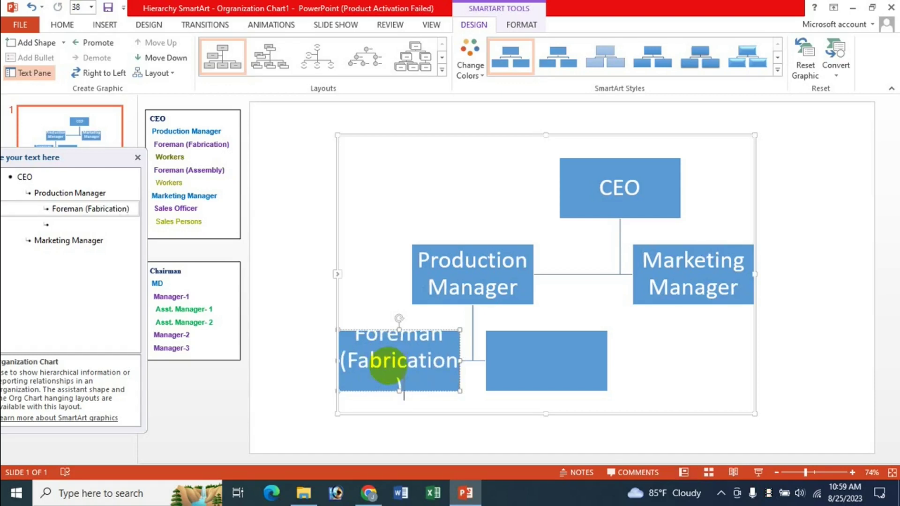
type(")")
left_click(519, 361)
type("F")
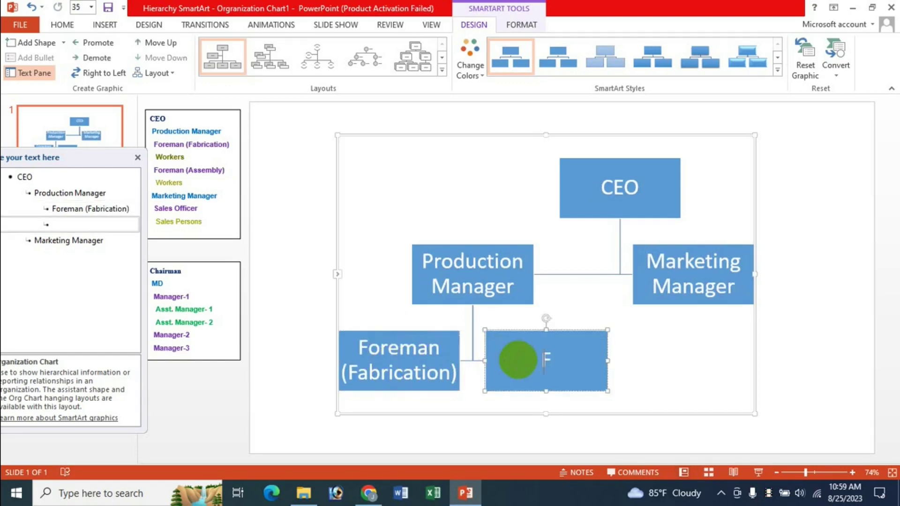
type("orman")
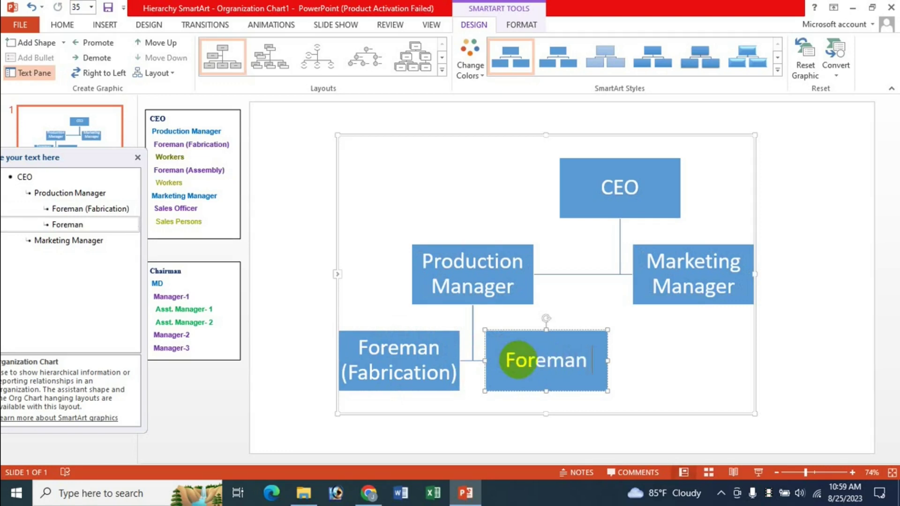
type(" Assembly")
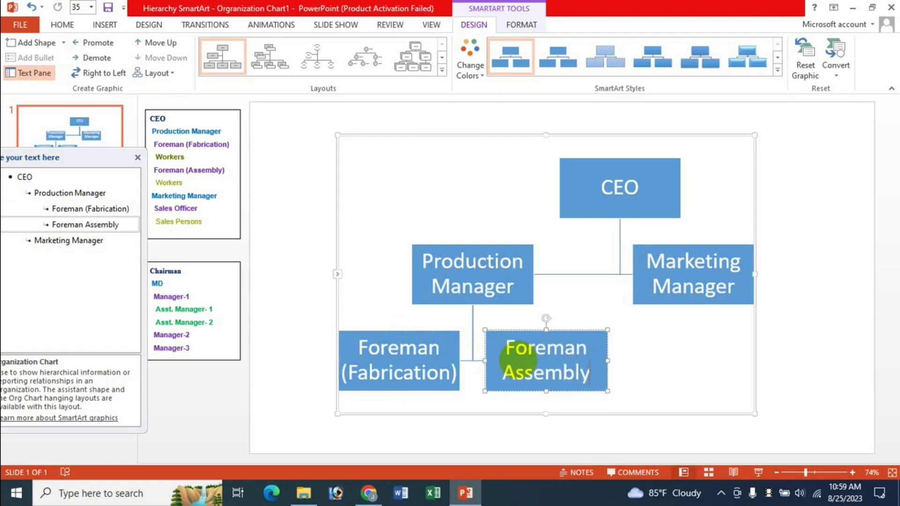
type("(")
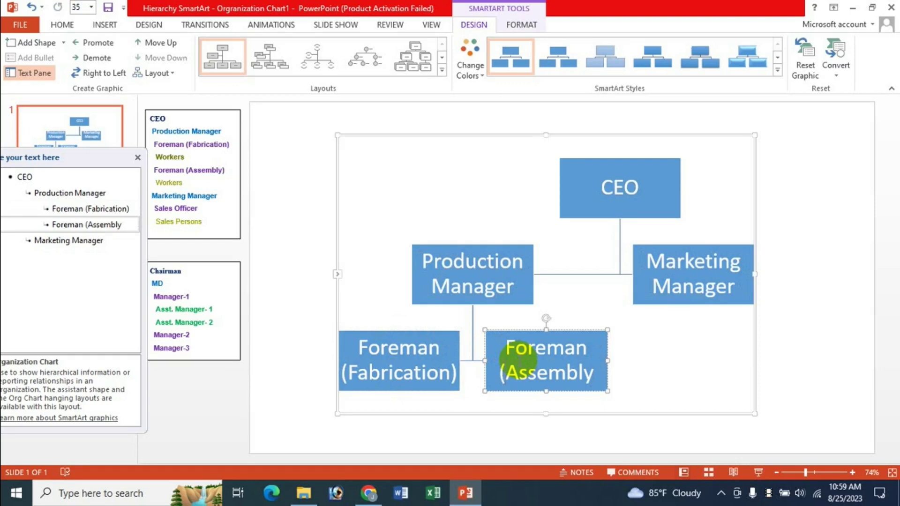
type(")")
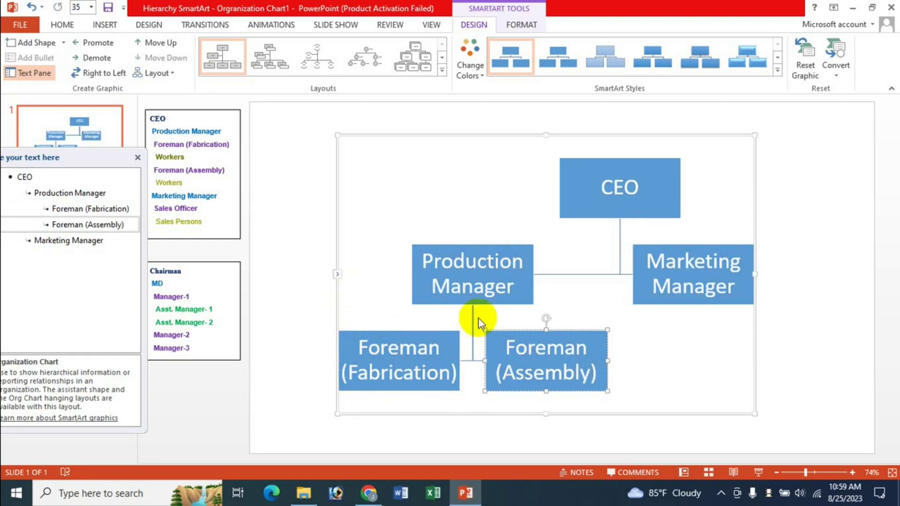
- Add a box under Marketing Manager and type 'Sales Officer' into it
left_click(693, 250)
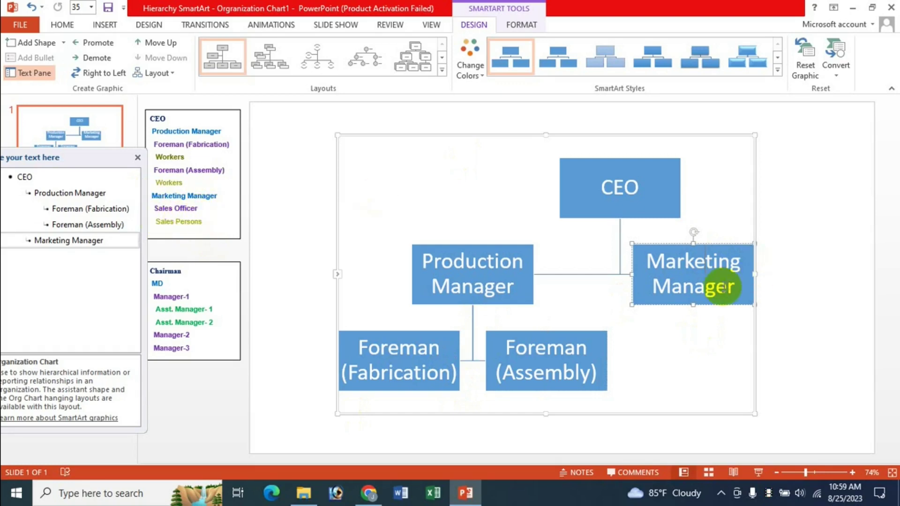
left_click(670, 249)
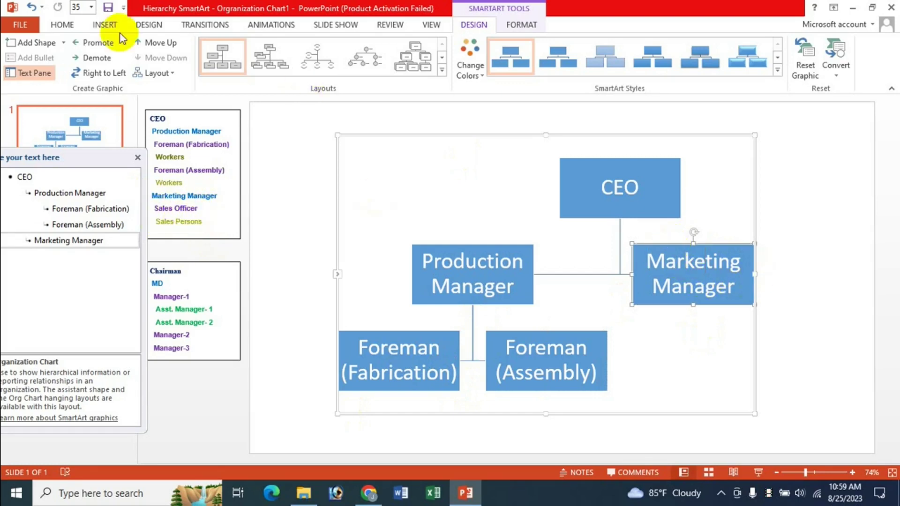
left_click(60, 45)
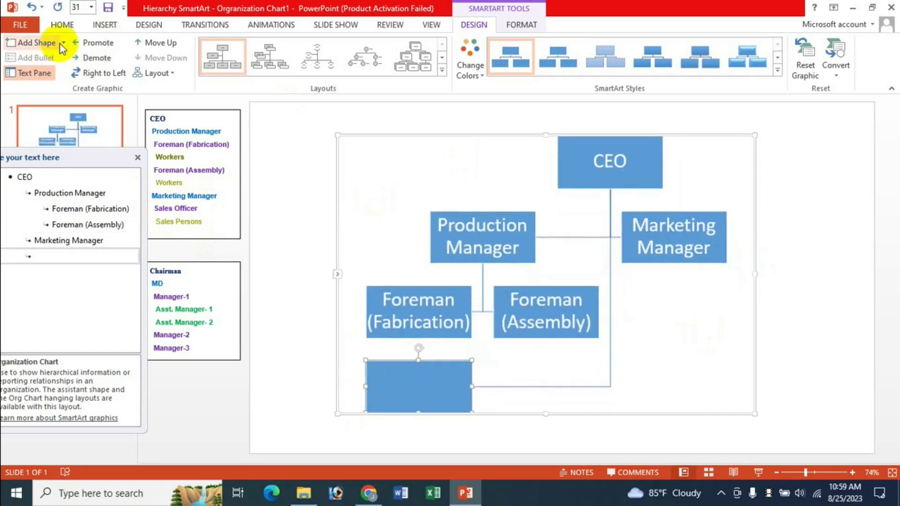
key("ctrl+z")
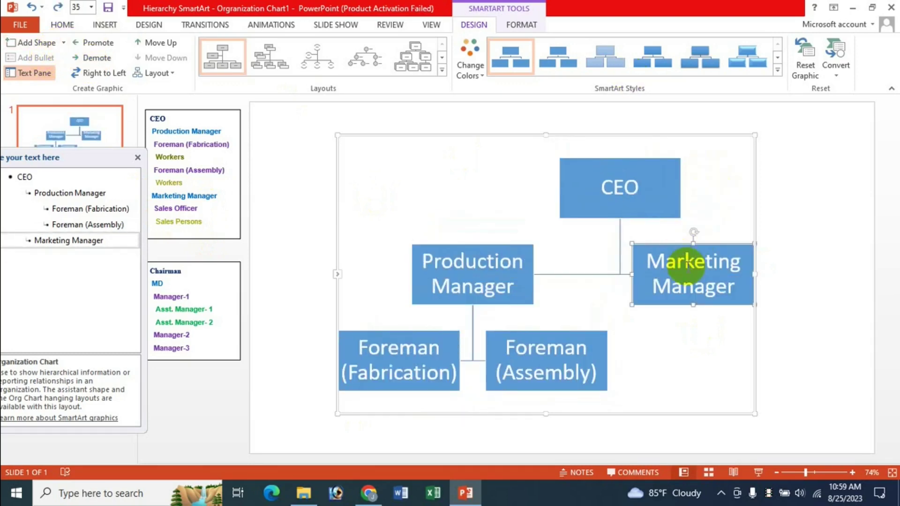
left_click(63, 43)
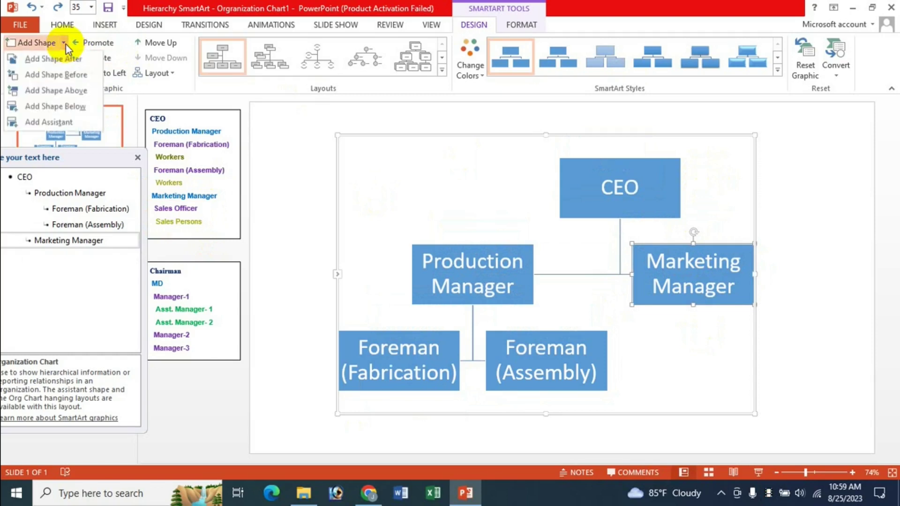
left_click(49, 124)
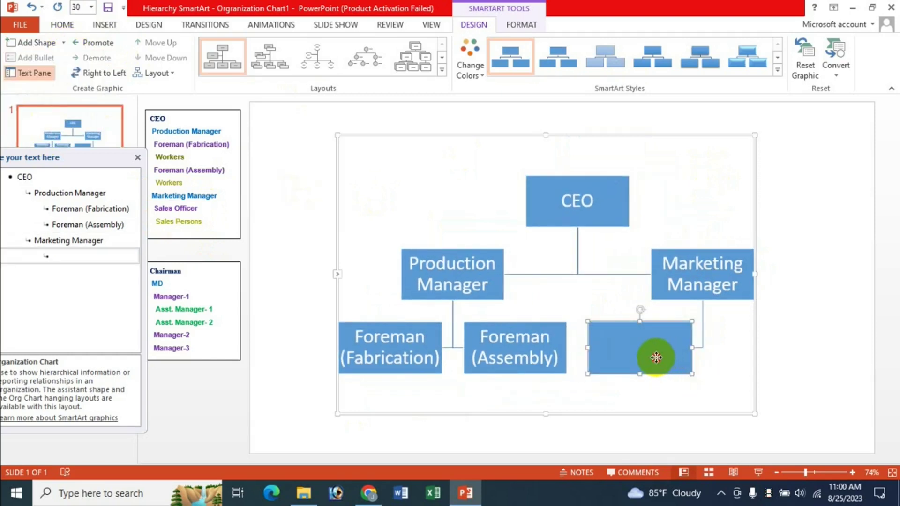
type("Sale")
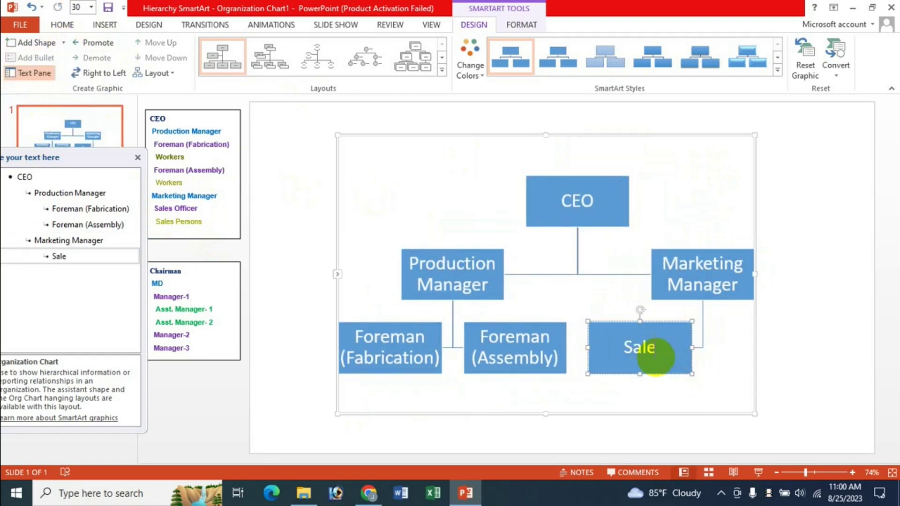
type("s Office")
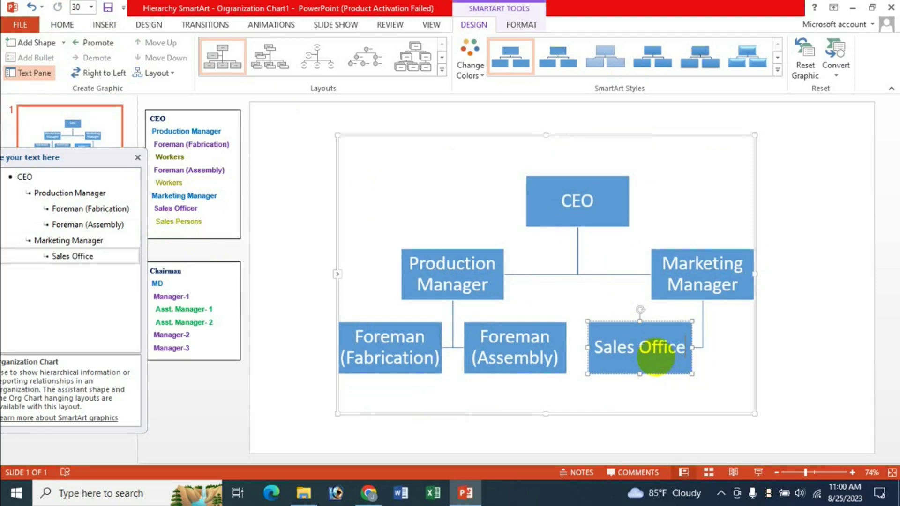
type("r")
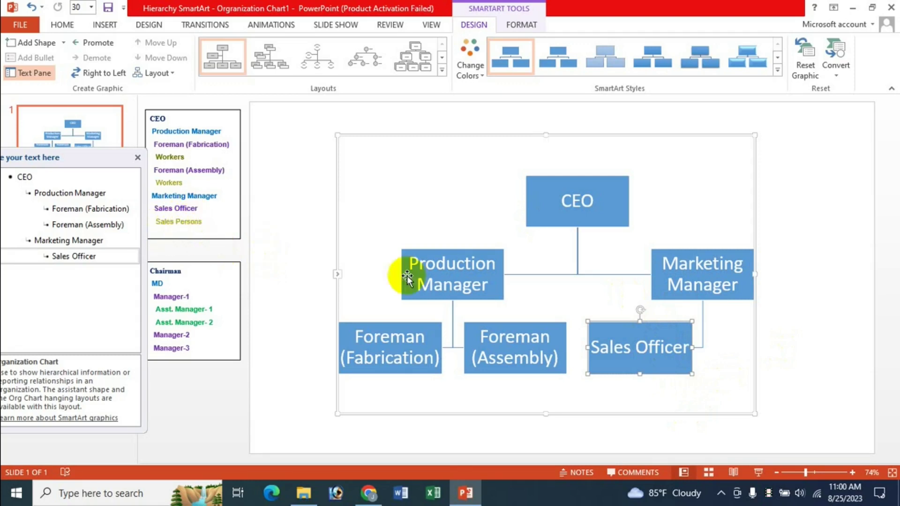
- Place a new 'Sales Persons' box directly under Sales Officer in the Marketing branch
left_click(639, 348)
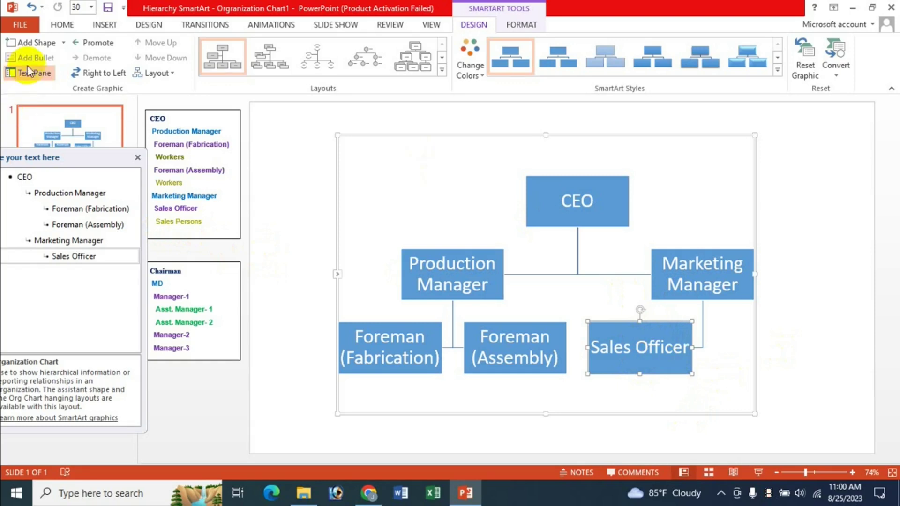
left_click(64, 43)
left_click(58, 125)
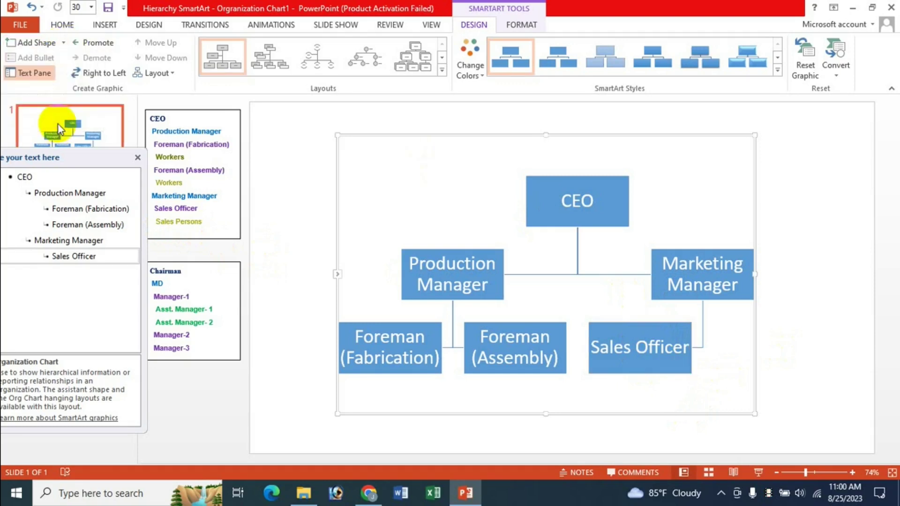
left_click(621, 383)
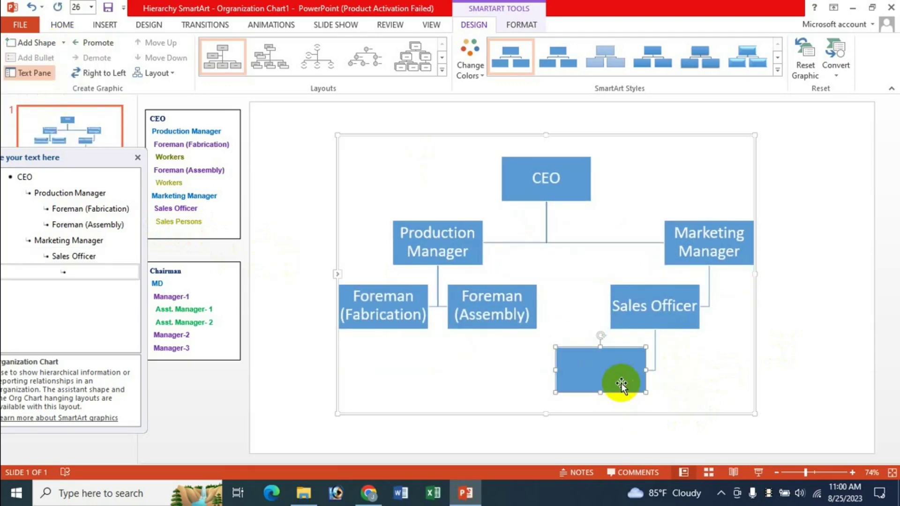
type("Sale")
type("s Persons")
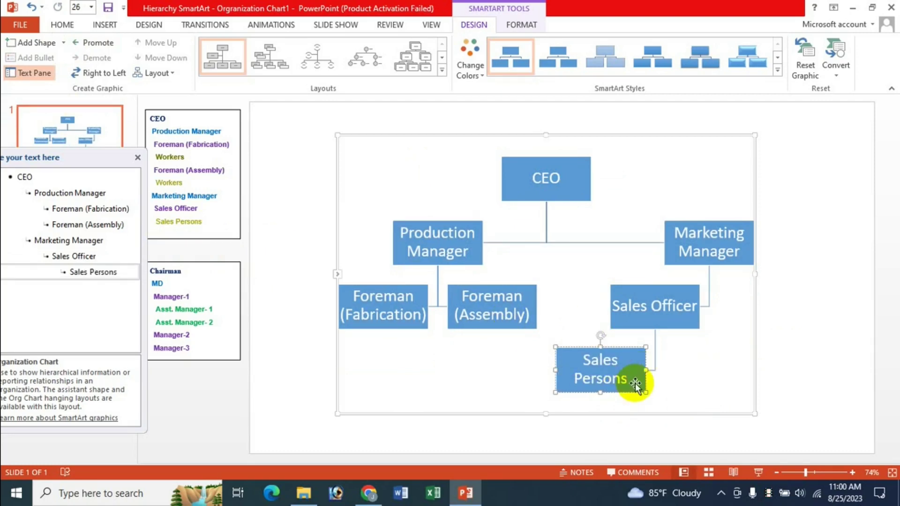
left_click(380, 299)
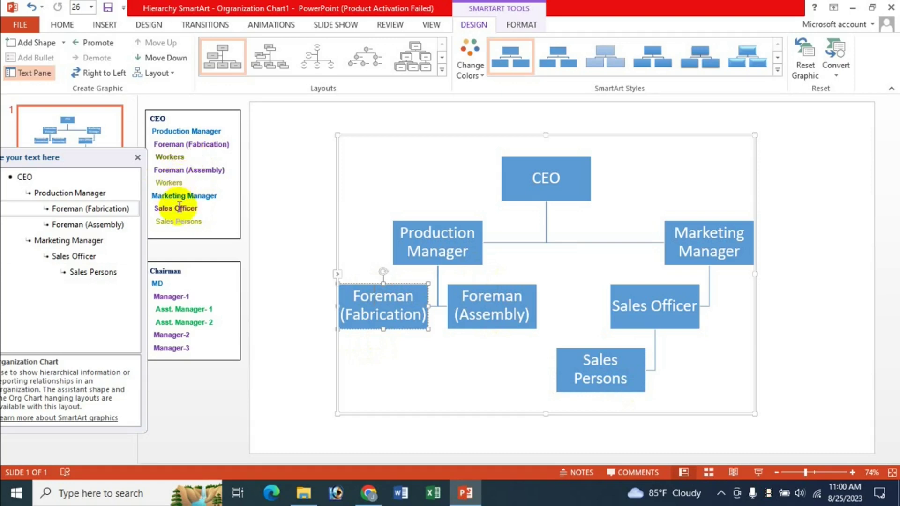
- Add an empty child box under Foreman (Fabrication) and another under Foreman (Assembly)
left_click(399, 287)
left_click(64, 42)
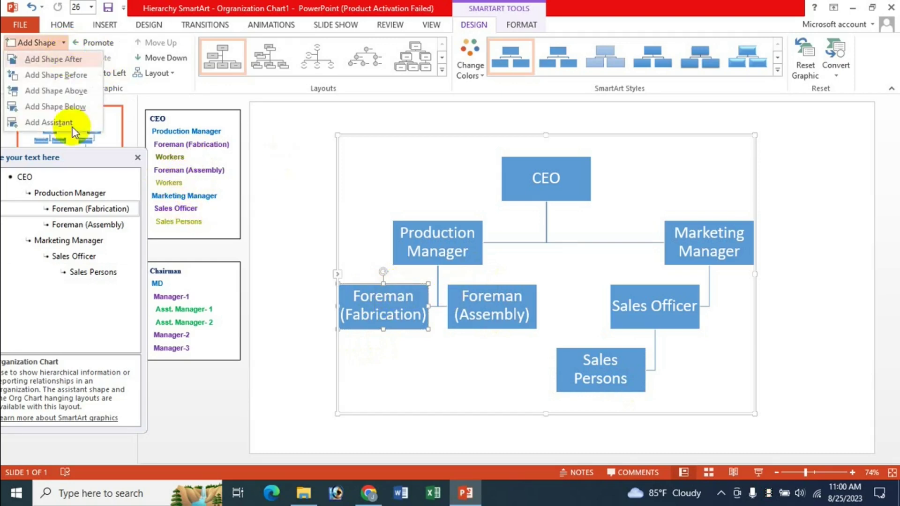
left_click(70, 119)
left_click(520, 300)
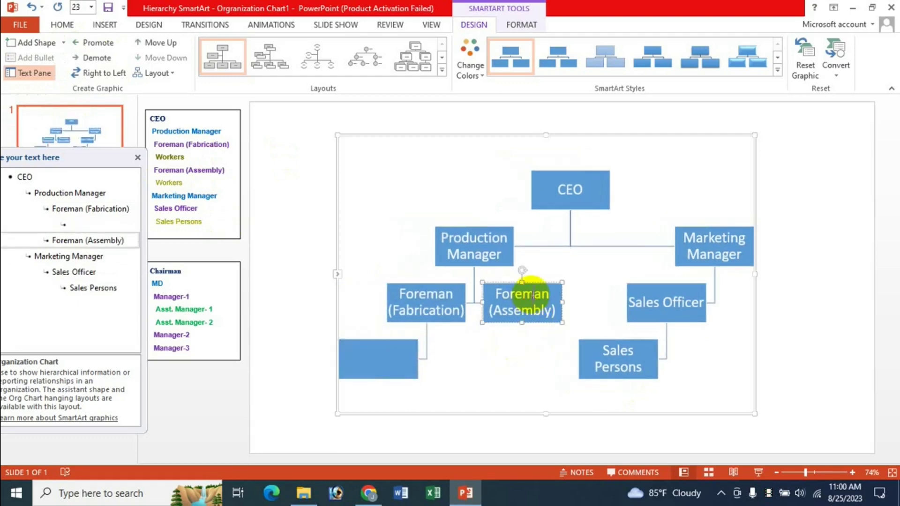
left_click(65, 40)
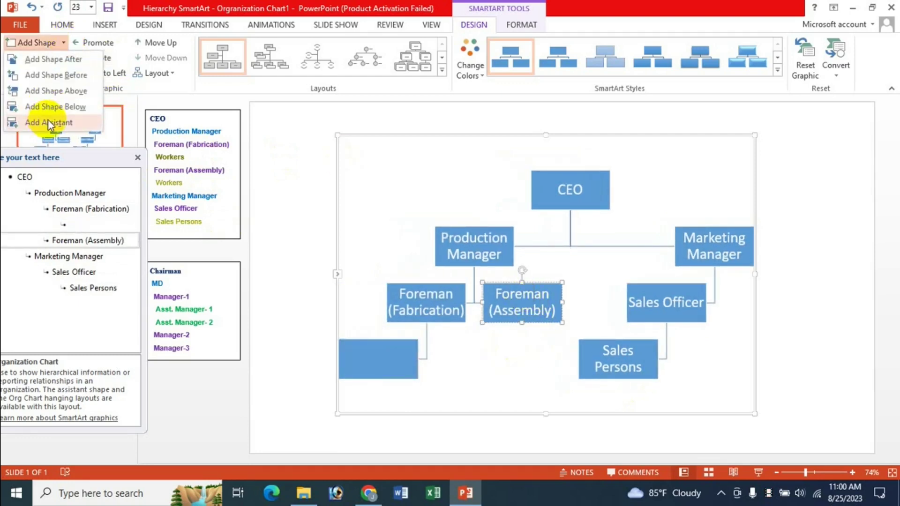
left_click(48, 119)
- Label both new child boxes 'Workers'
left_click(353, 347)
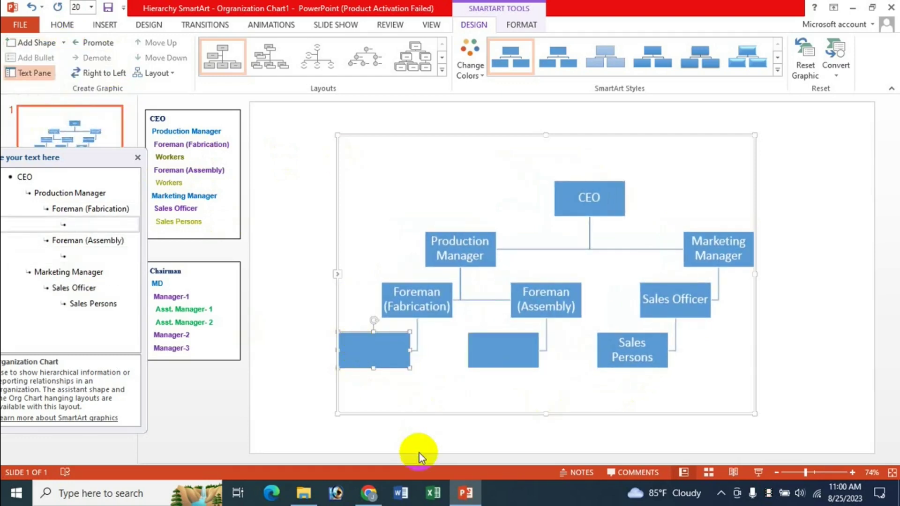
type("Workers")
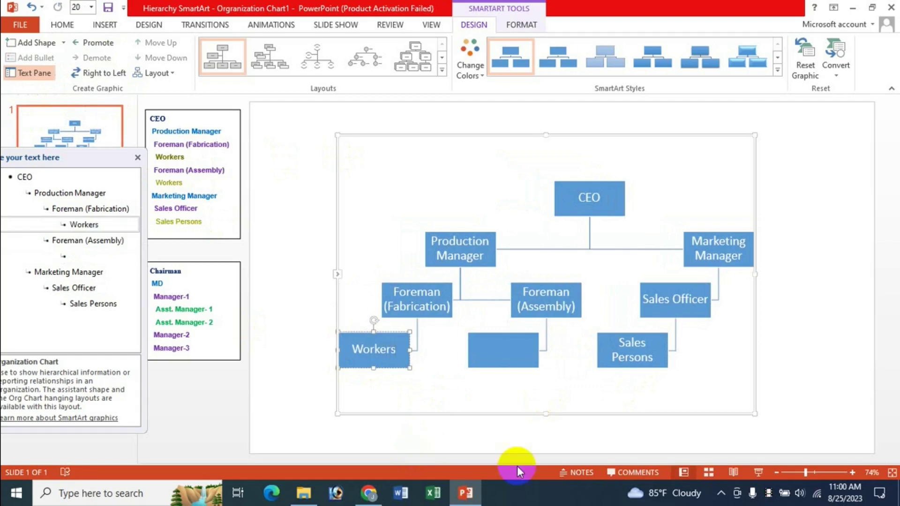
left_click(515, 346)
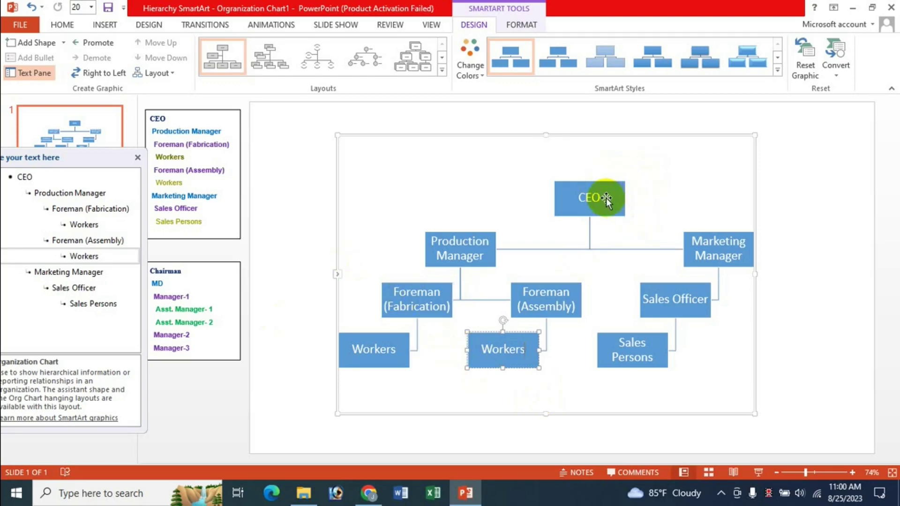
left_click(580, 138)
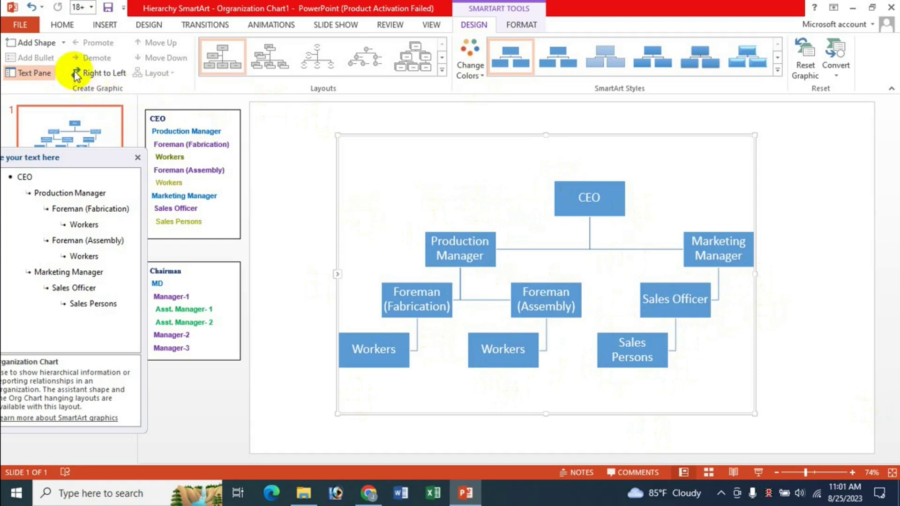
- Check the Add Shape options for Foreman (Fabrication) without adding anything, then expand the Layouts gallery
left_click(66, 44)
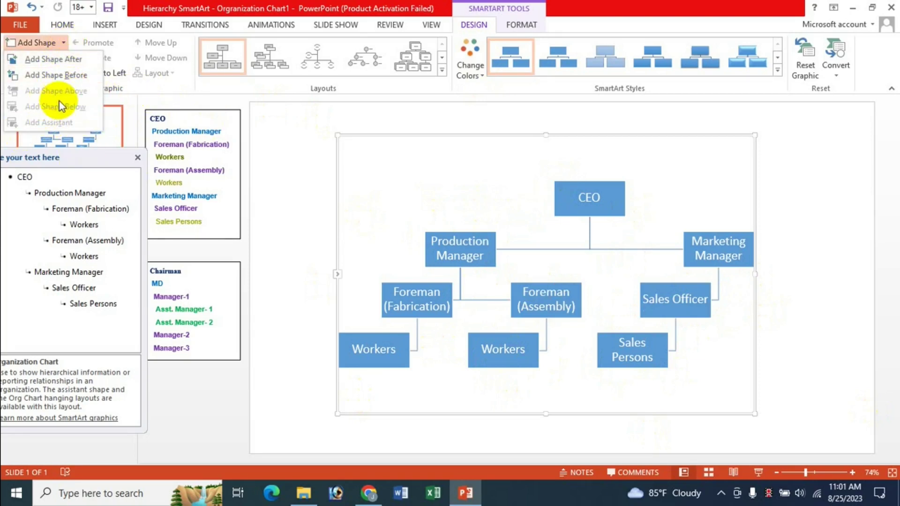
left_click(420, 304)
left_click(412, 295)
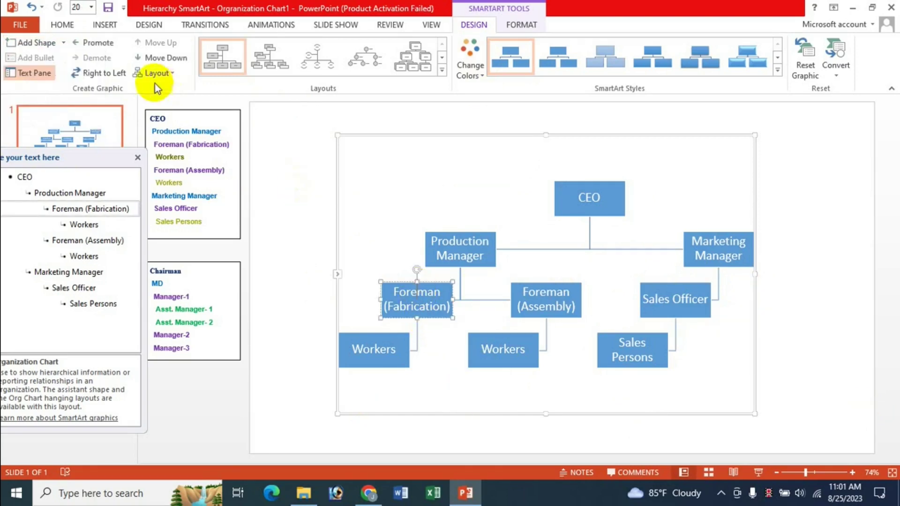
left_click(69, 42)
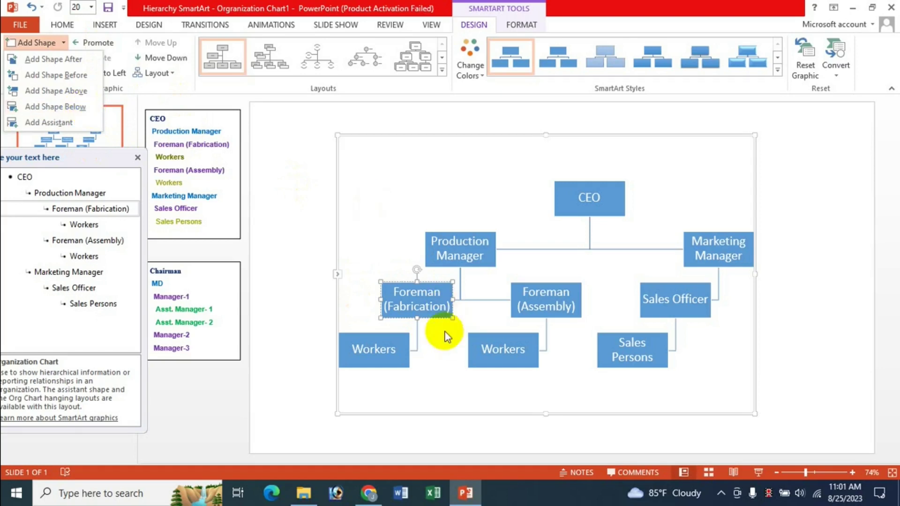
left_click(429, 7)
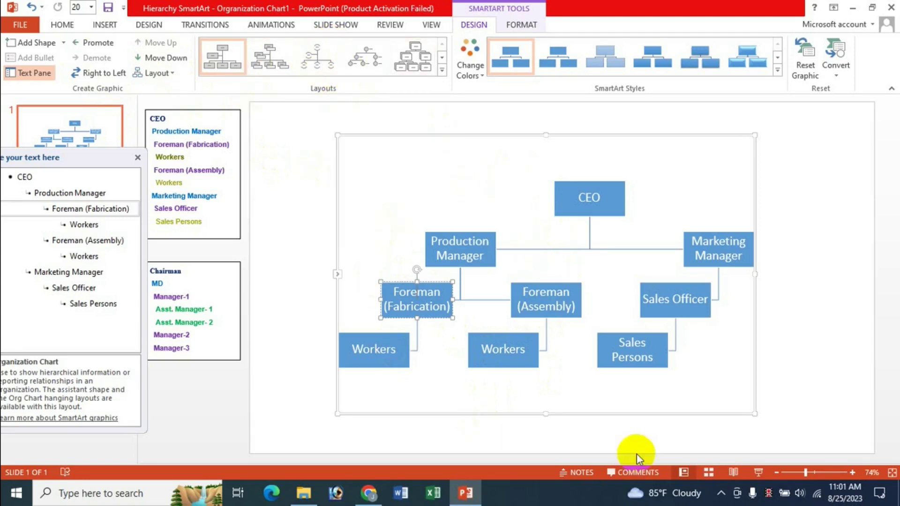
left_click(442, 71)
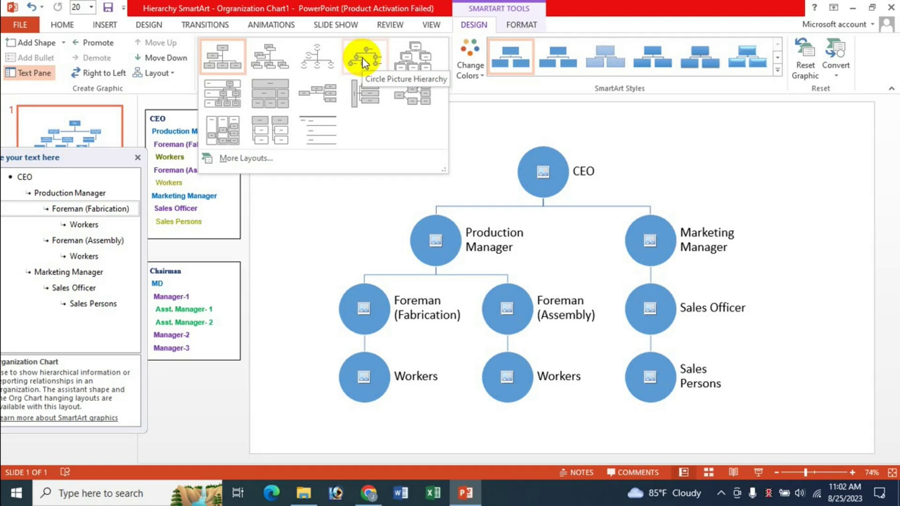
- Switch the chart to Circle Picture Hierarchy and bring up Insert Pictures for the CEO circle
left_click(363, 60)
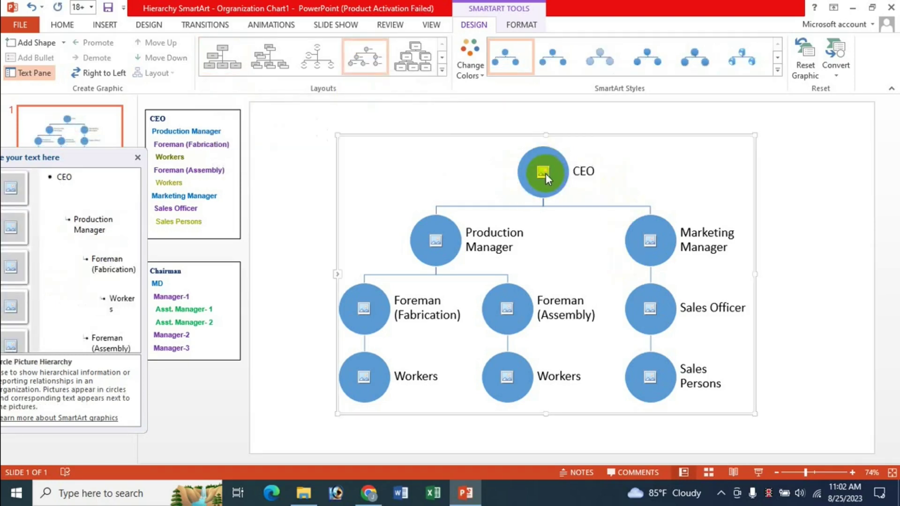
left_click_drag(73, 164, 82, 163)
left_click(67, 176)
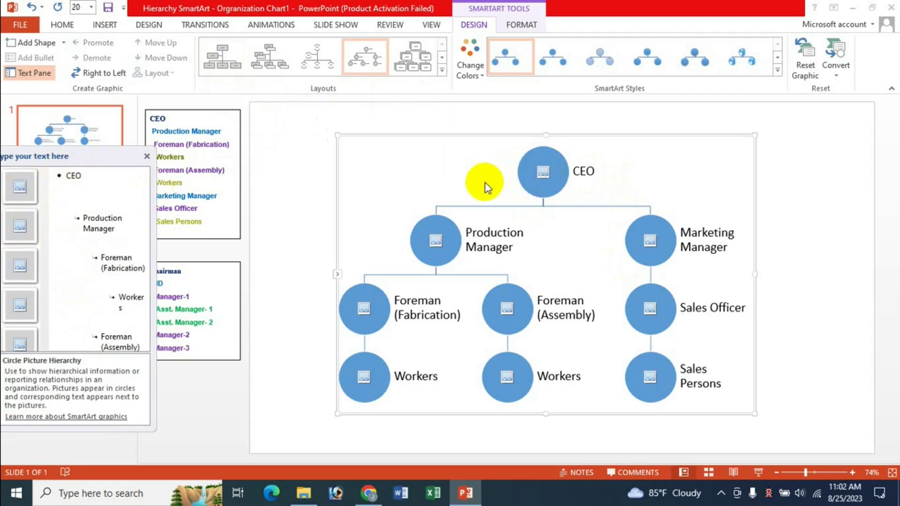
left_click(542, 172)
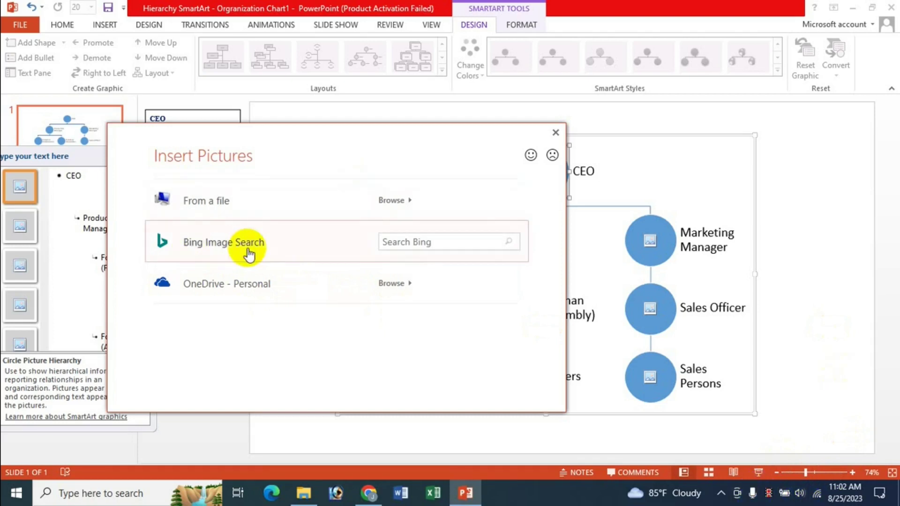
- Insert the 1001 photo from file into the CEO circle
left_click(243, 206)
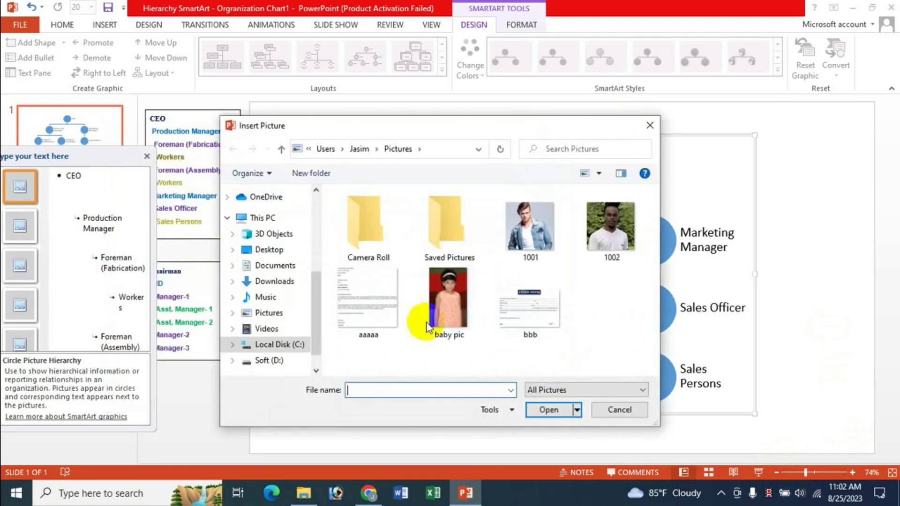
left_click(537, 257)
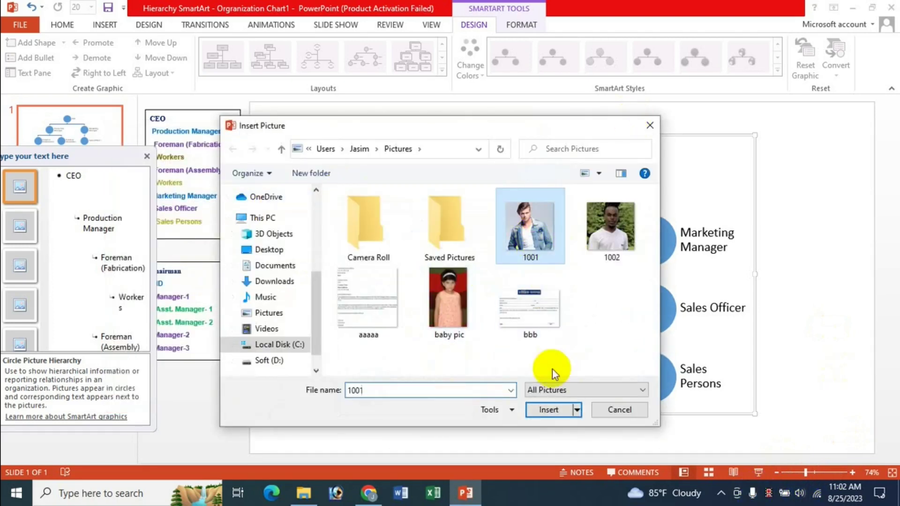
left_click(546, 414)
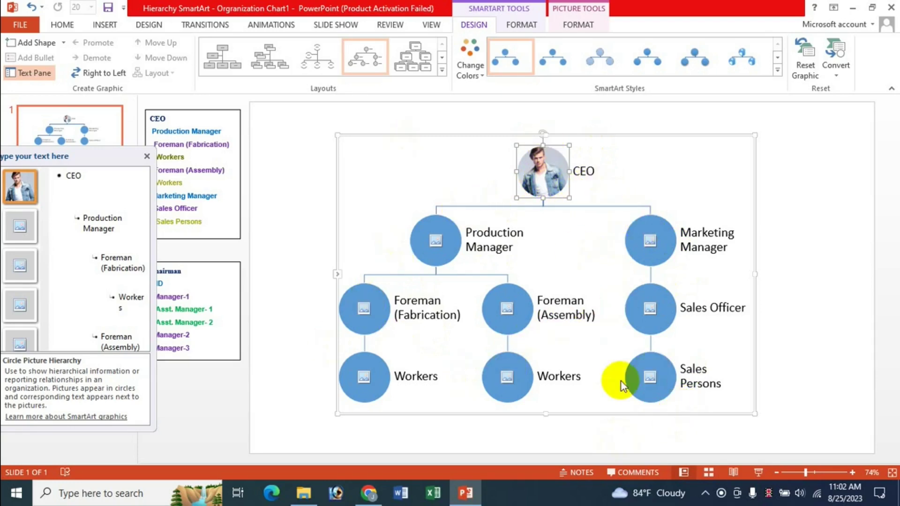
- Browse the layouts without changing anything, then select the whole org chart for recolouring
left_click(443, 70)
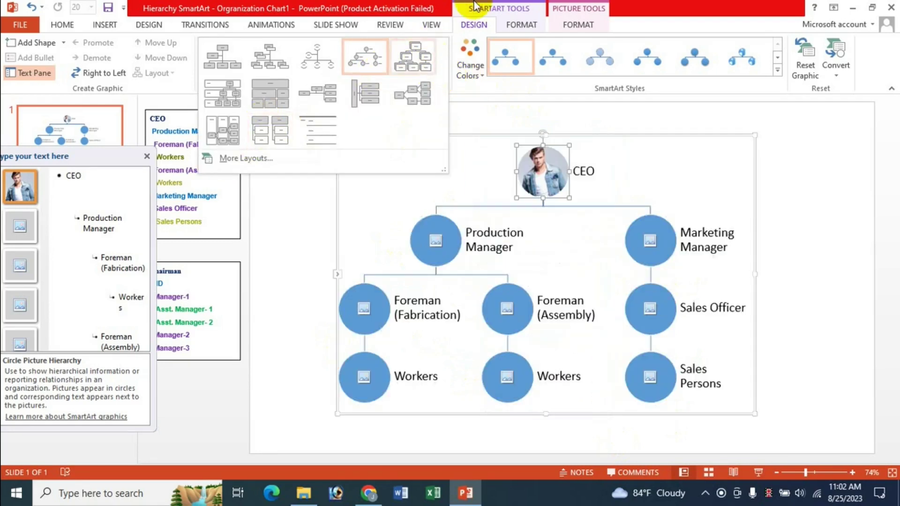
left_click(674, 6)
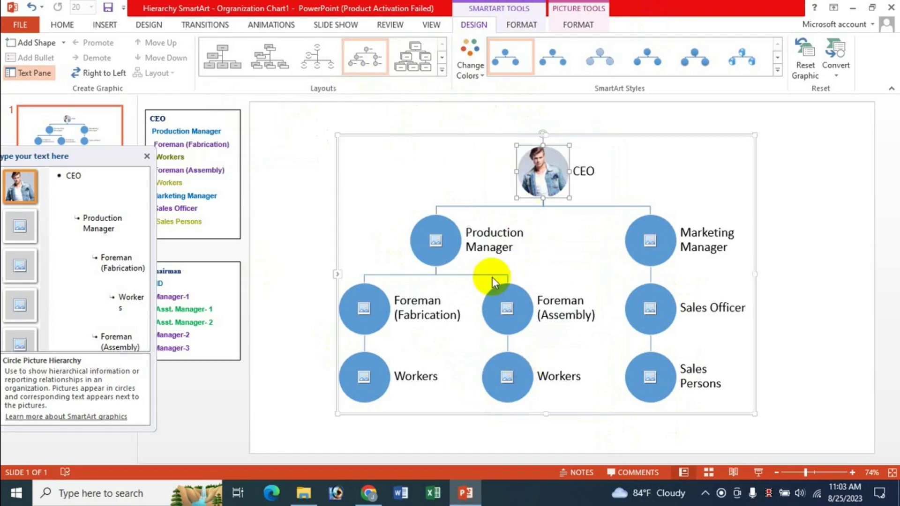
left_click(436, 136)
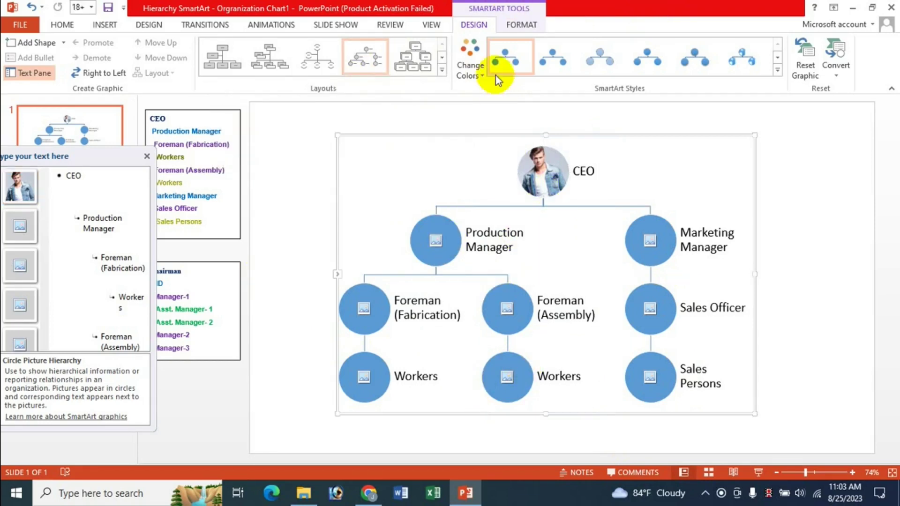
left_click(483, 68)
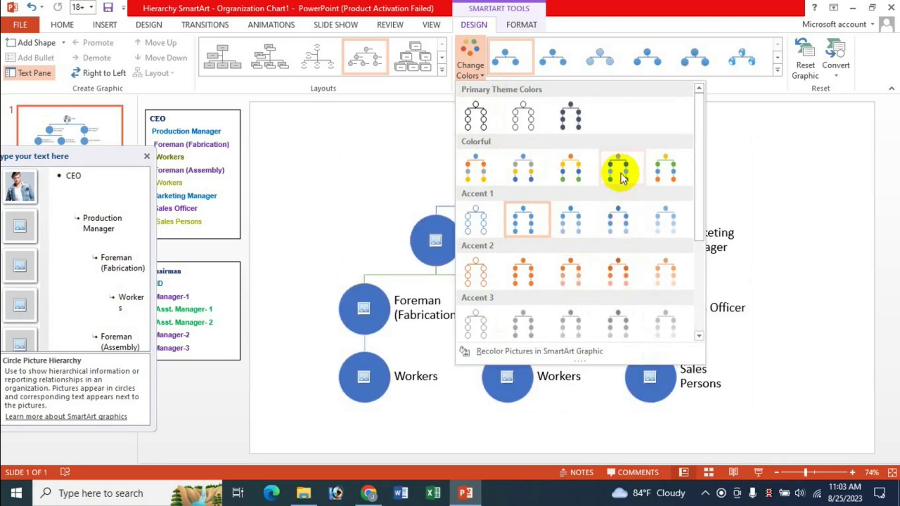
- Apply a green Colorful scheme and a 3-D SmartArt style, undoing a trial Reset Graphic
left_click(656, 169)
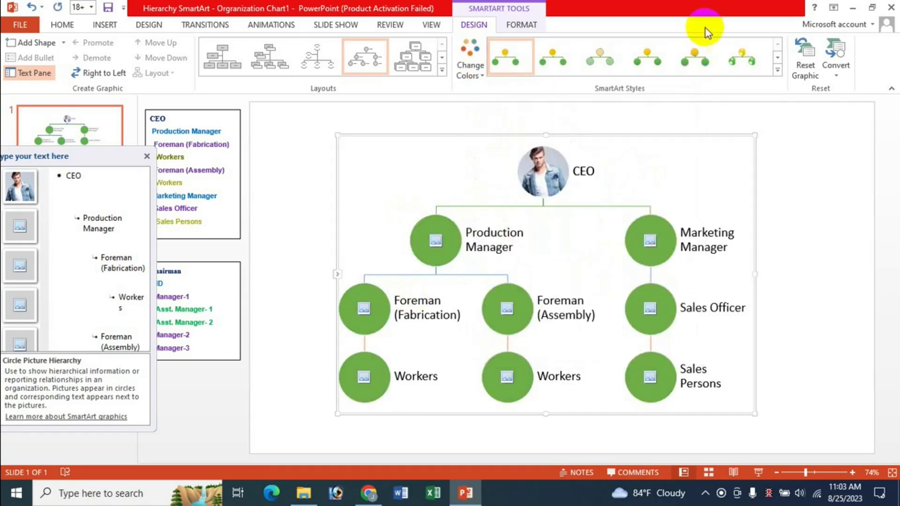
left_click(778, 71)
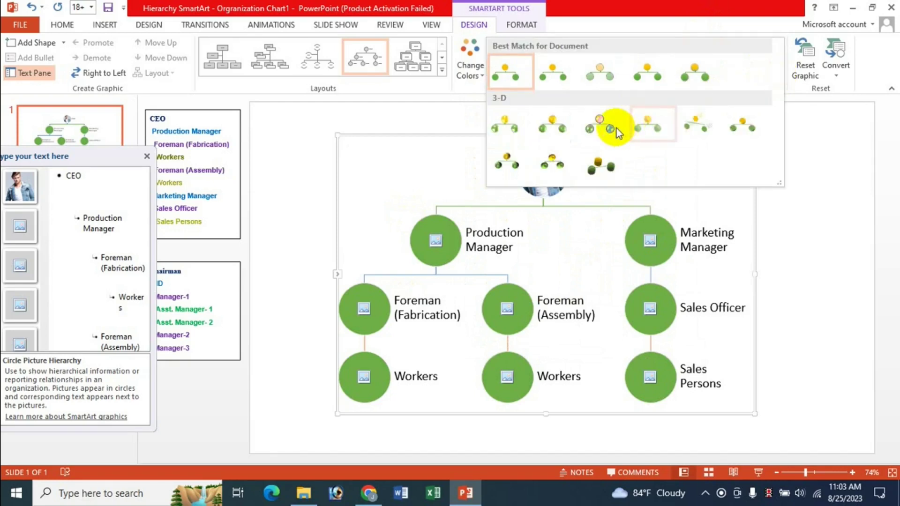
left_click(549, 164)
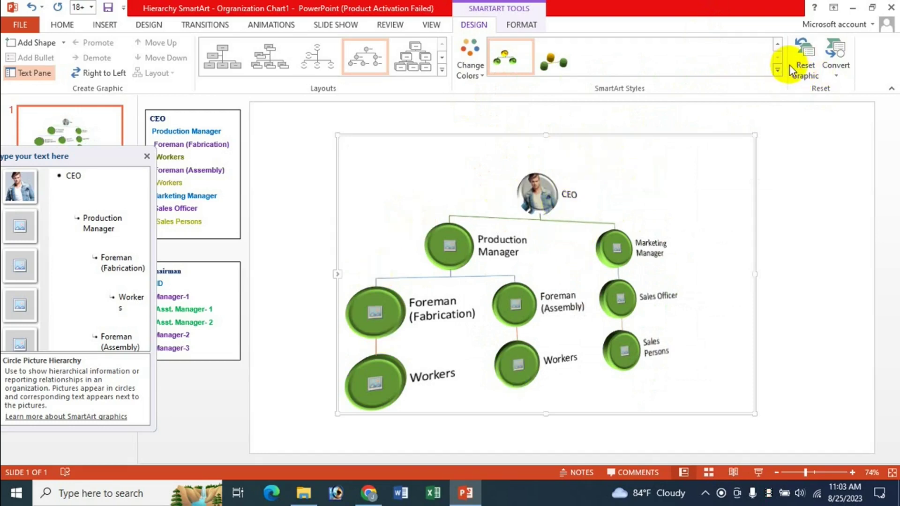
left_click(805, 58)
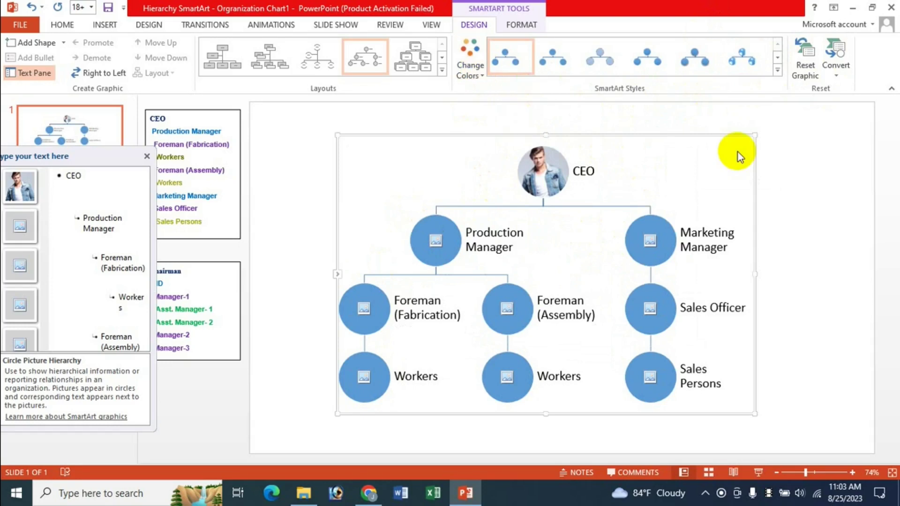
key("ctrl+z")
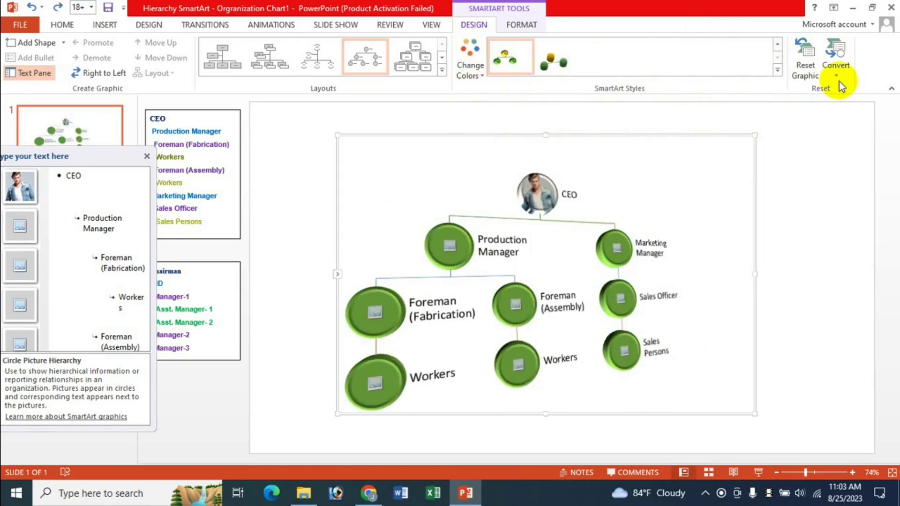
left_click(837, 75)
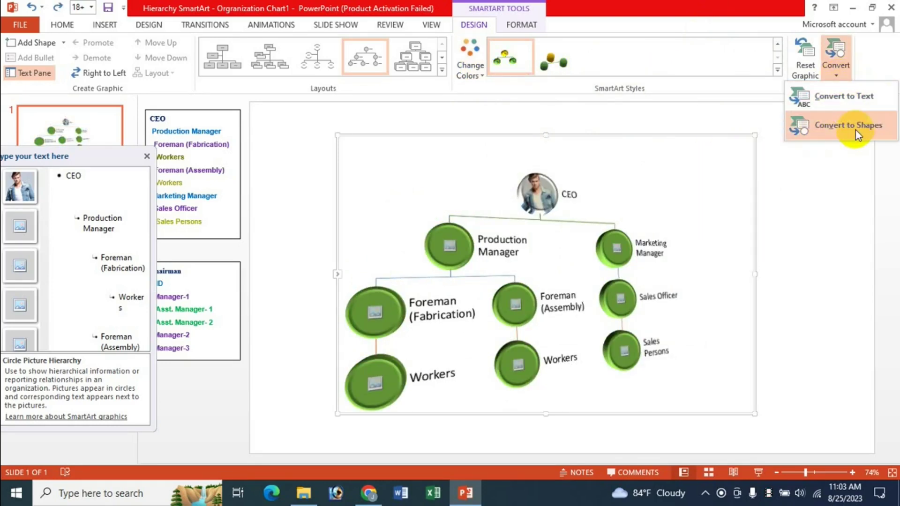
left_click(856, 127)
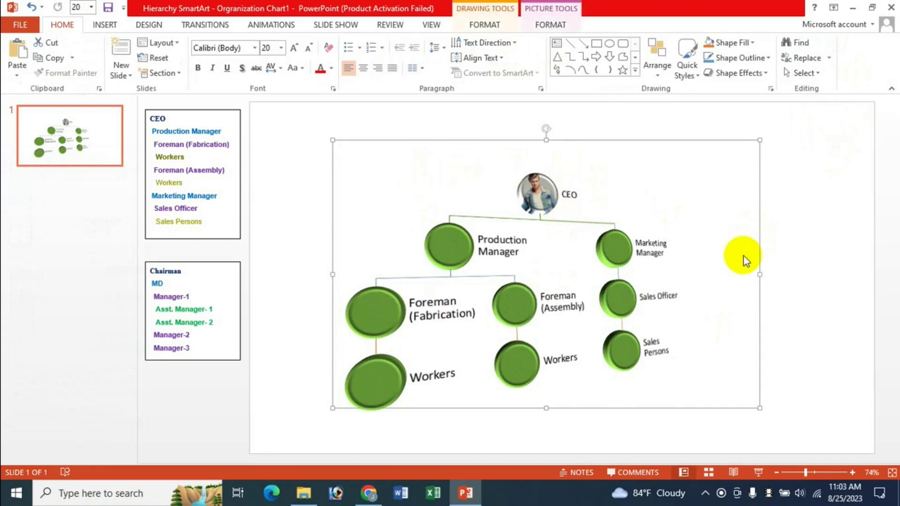
key("ctrl+z")
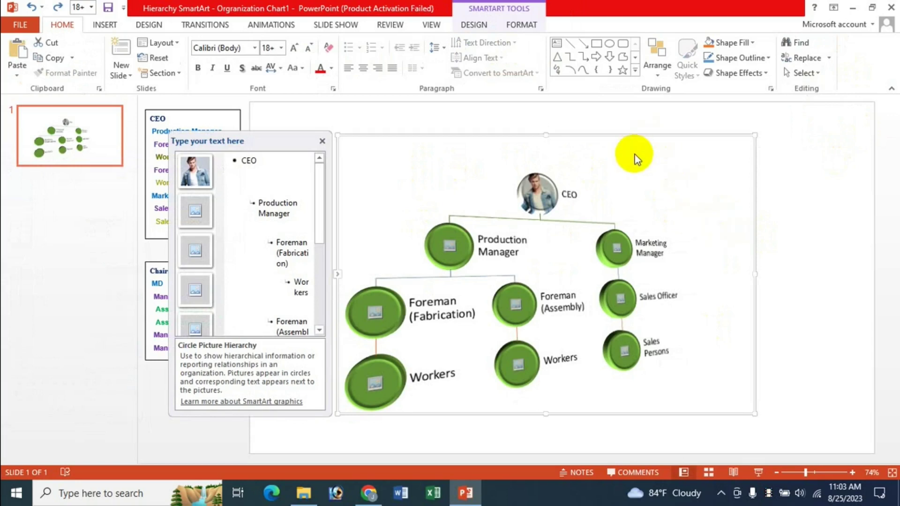
left_click_drag(261, 143, 135, 177)
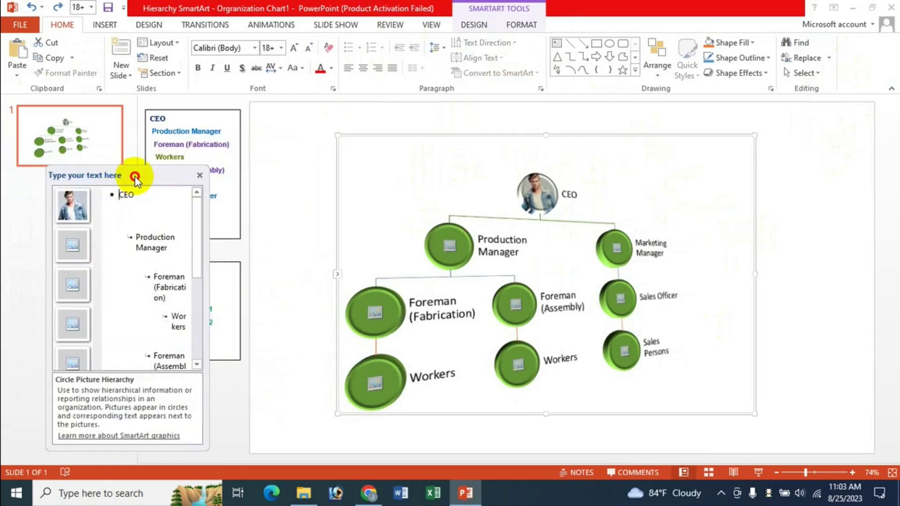
left_click(475, 25)
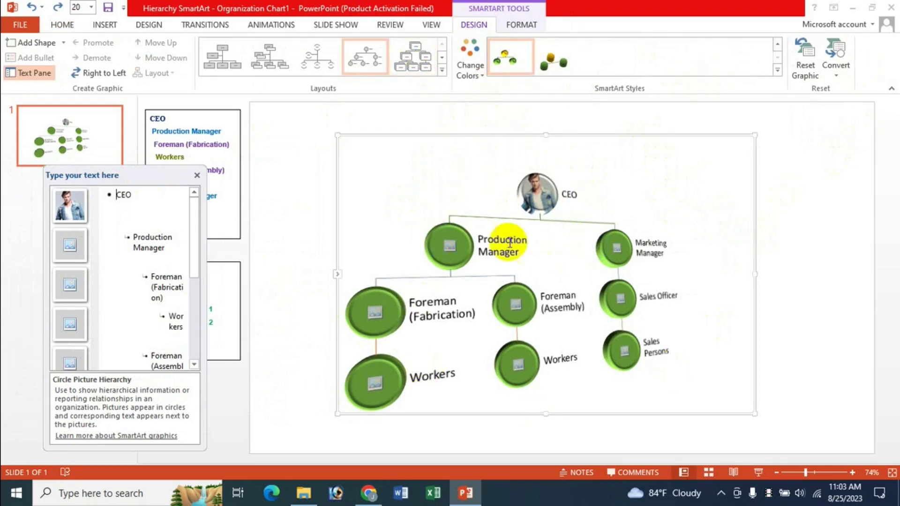
- Change the Marketing Manager circle to a plus shape and Foreman (Assembly) to a heart
left_click(521, 25)
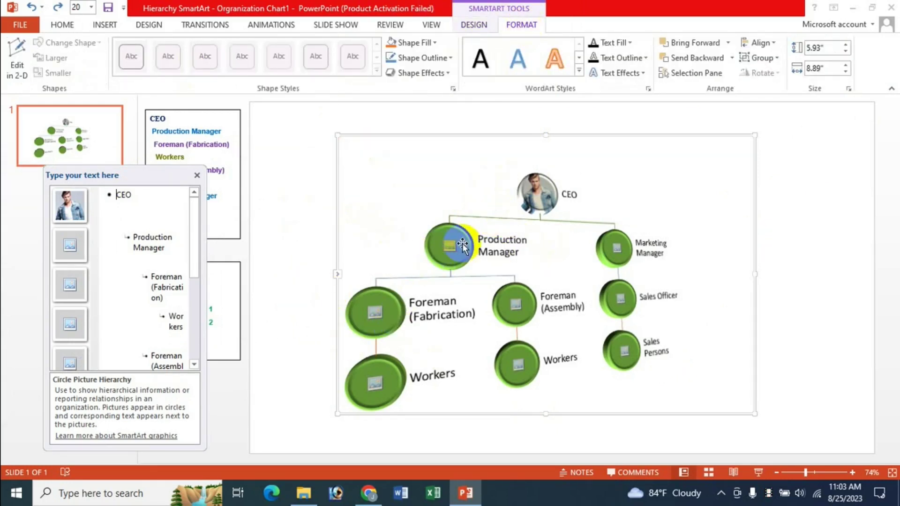
left_click(613, 240)
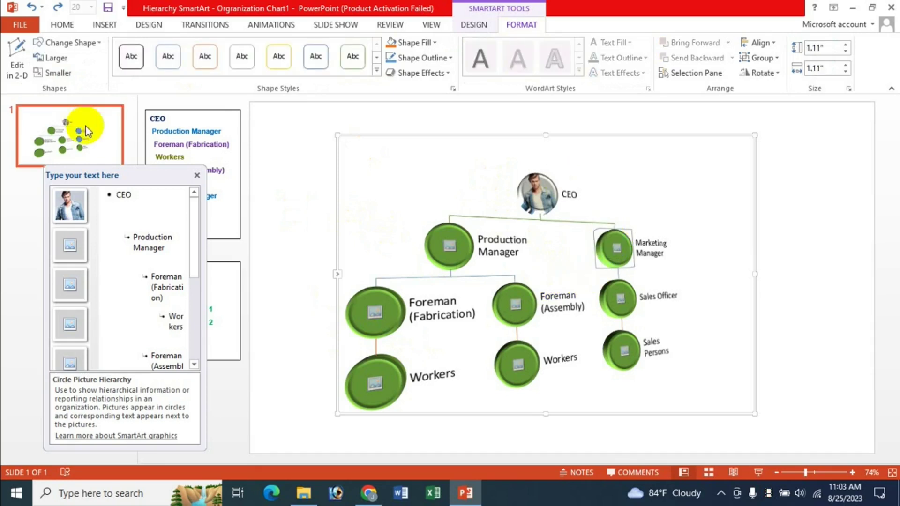
left_click(99, 47)
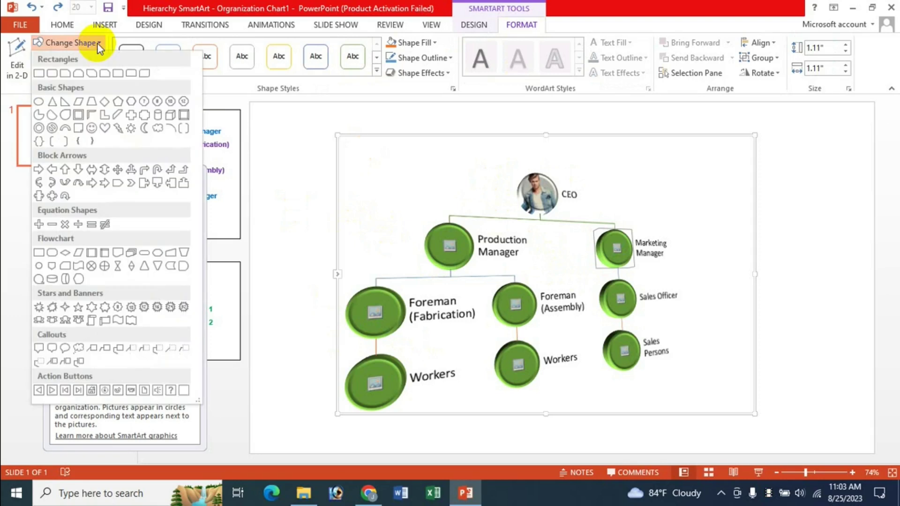
left_click(131, 115)
left_click(514, 302)
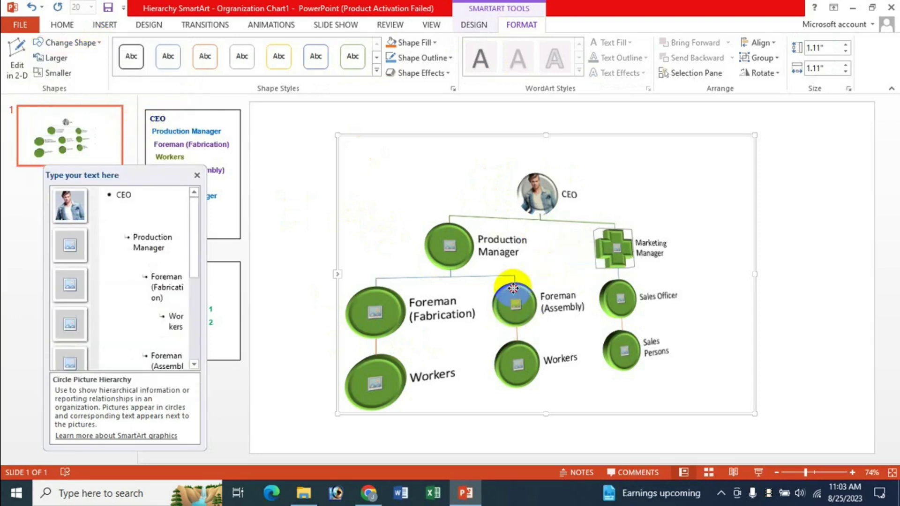
left_click(101, 42)
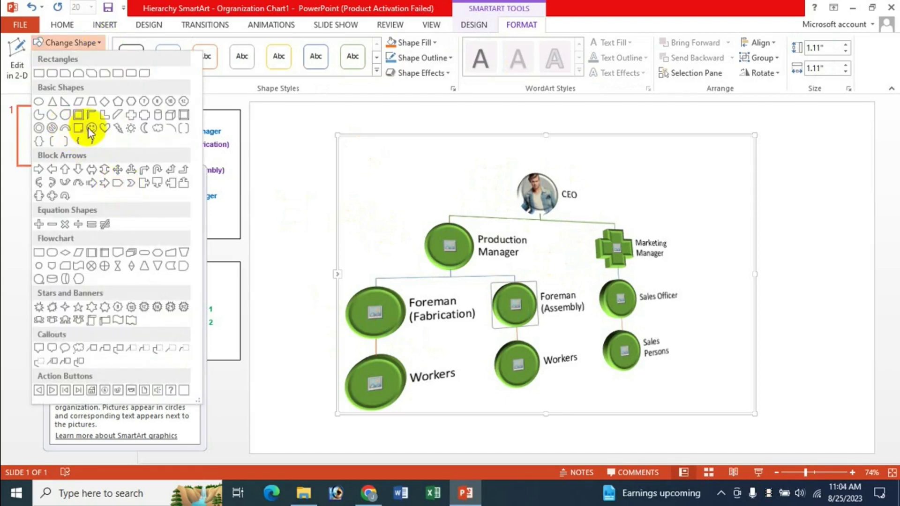
left_click(104, 128)
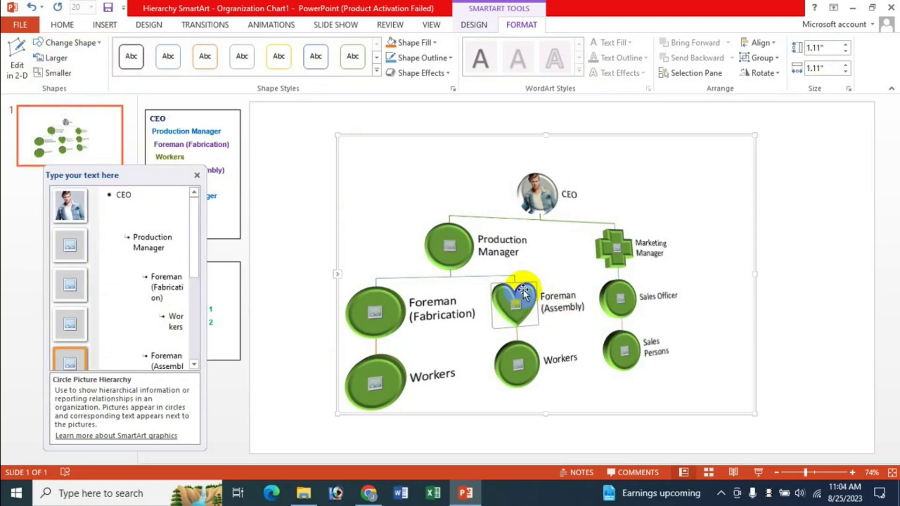
- Try enlarging the heart and shrinking it back to 1.11", and toggle Edit in 2-D on and off
left_click(61, 62)
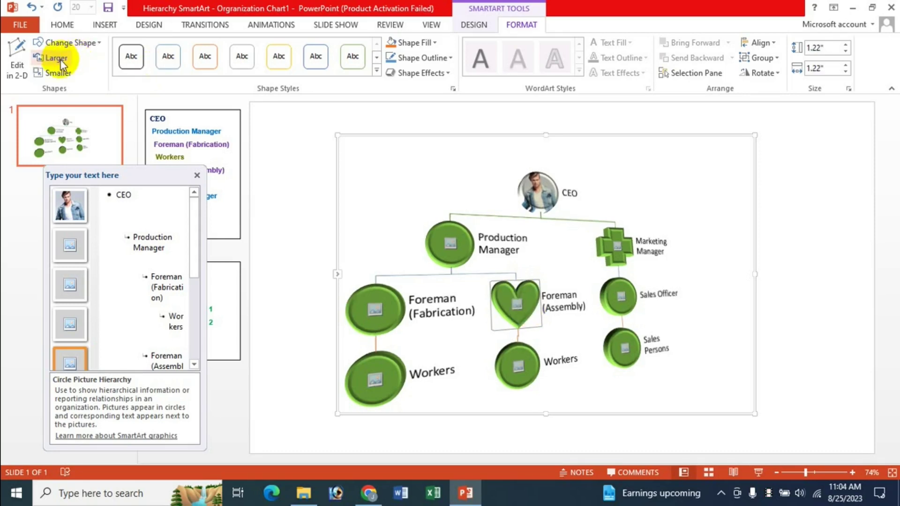
left_click(63, 74)
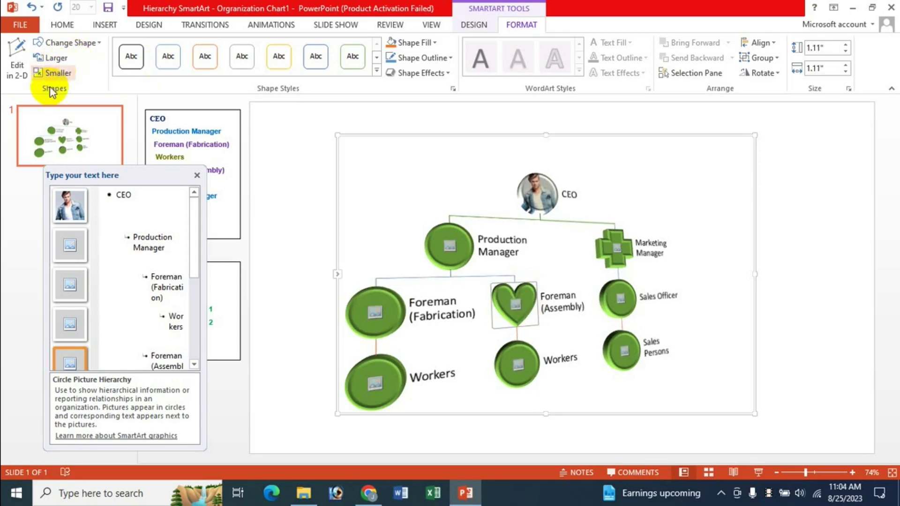
left_click(18, 70)
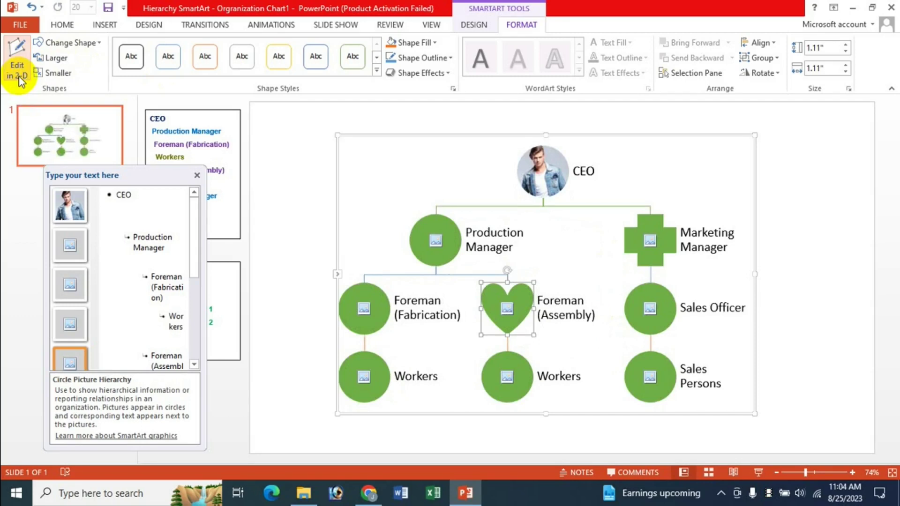
left_click(20, 79)
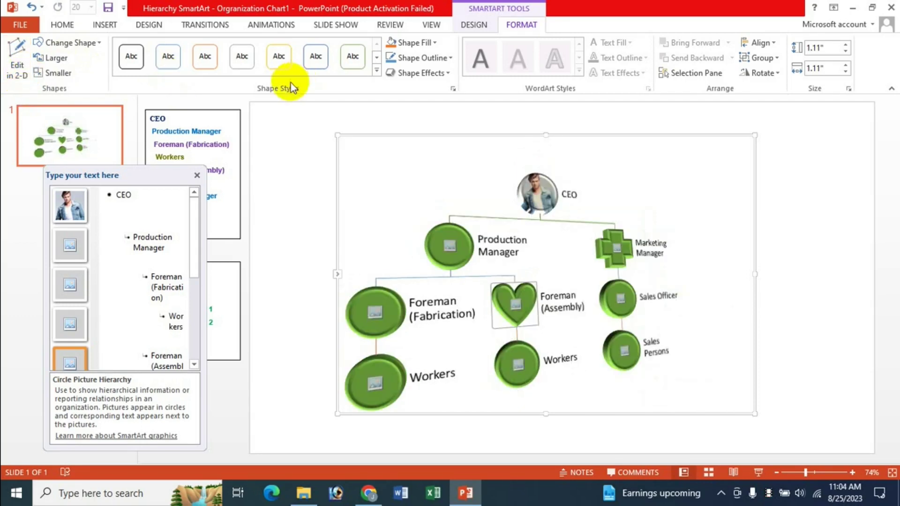
- Give the heart a gold shape style, trying a picture fill then undoing back to gold
left_click(376, 70)
left_click(289, 128)
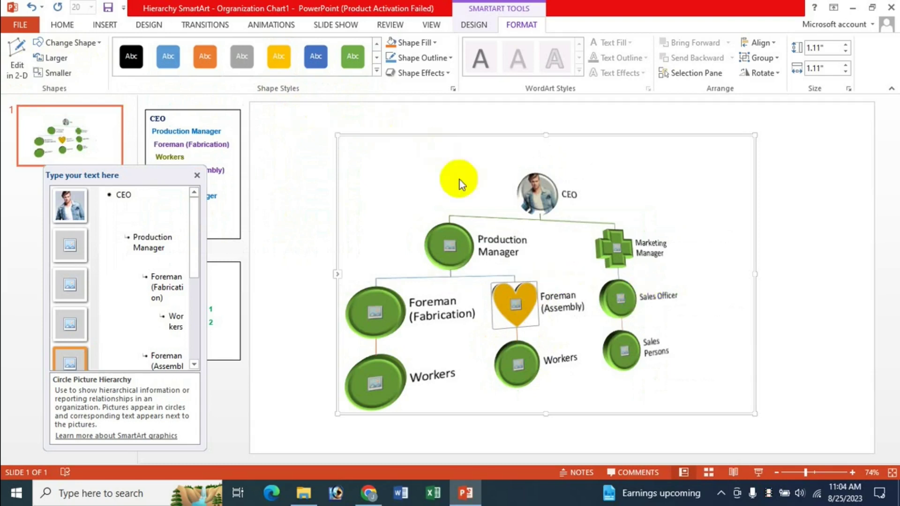
left_click(415, 43)
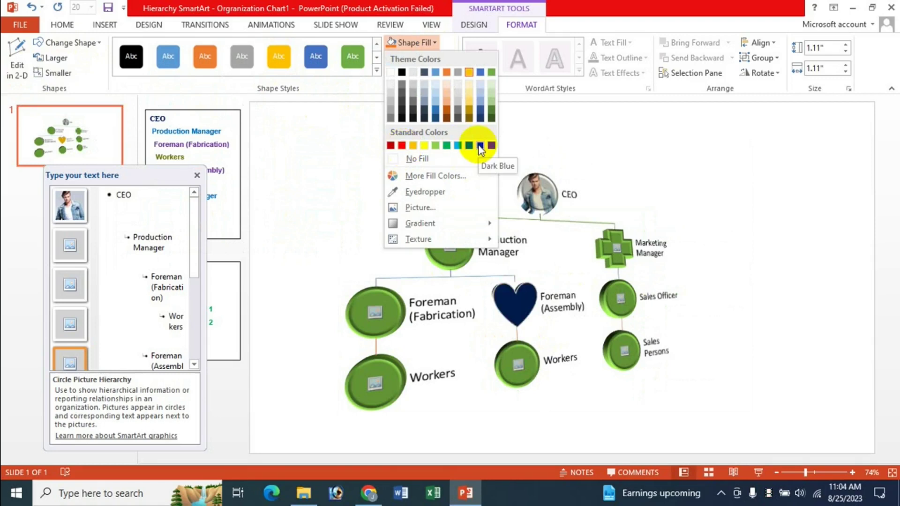
left_click(436, 210)
left_click(227, 201)
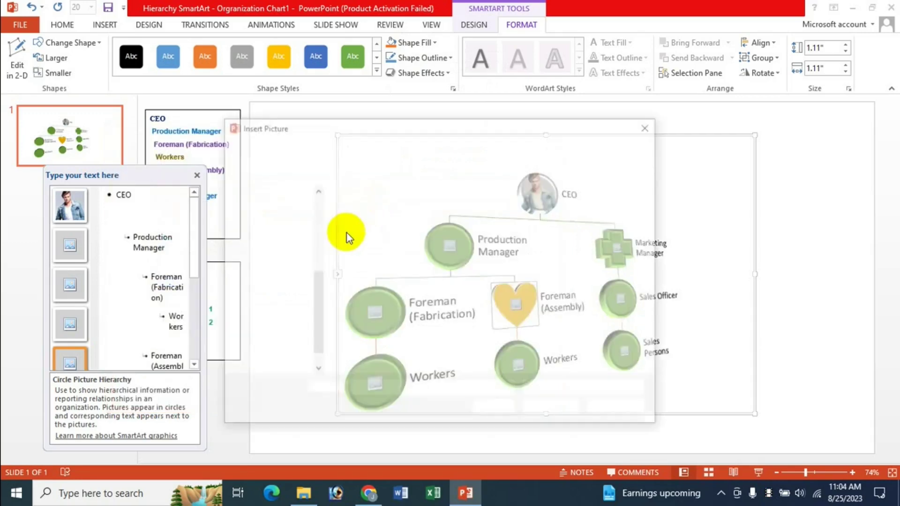
double_click(612, 225)
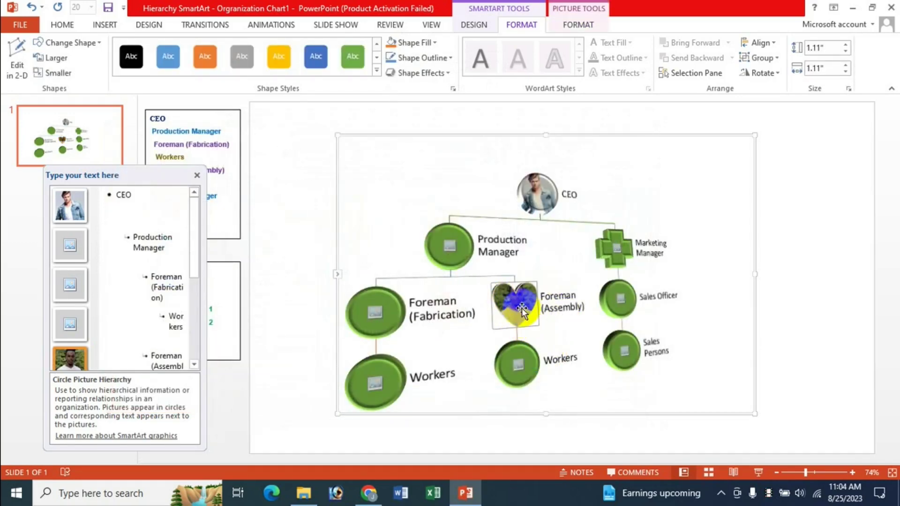
key("ctrl+z")
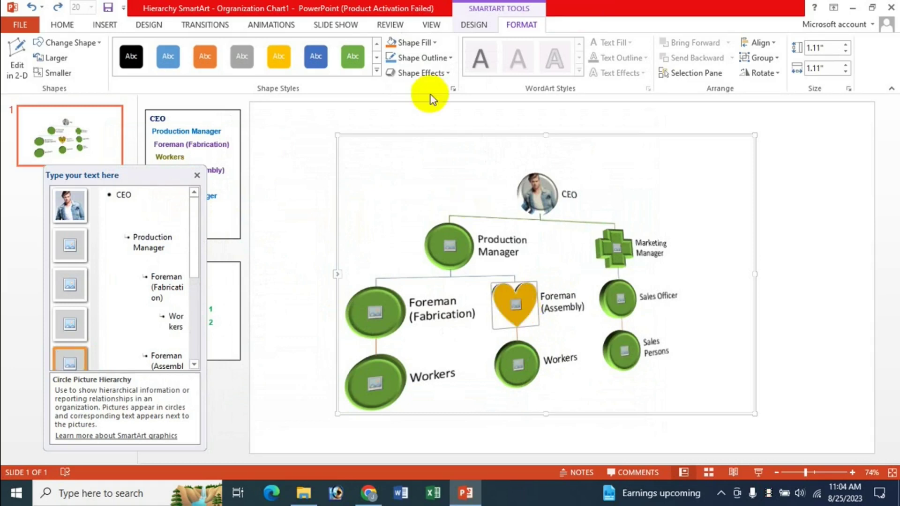
- Fill the heart with a purple texture and set its outline weight
left_click(428, 42)
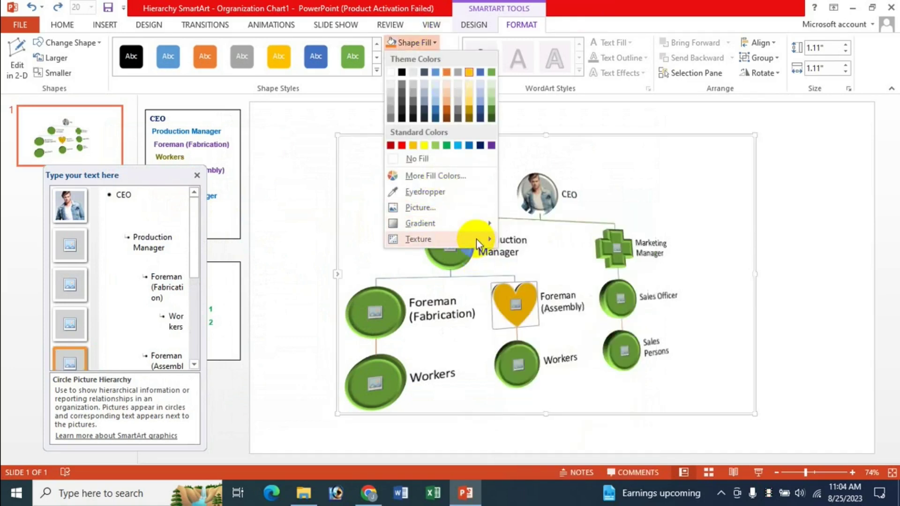
mouse_move(418, 239)
left_click(641, 373)
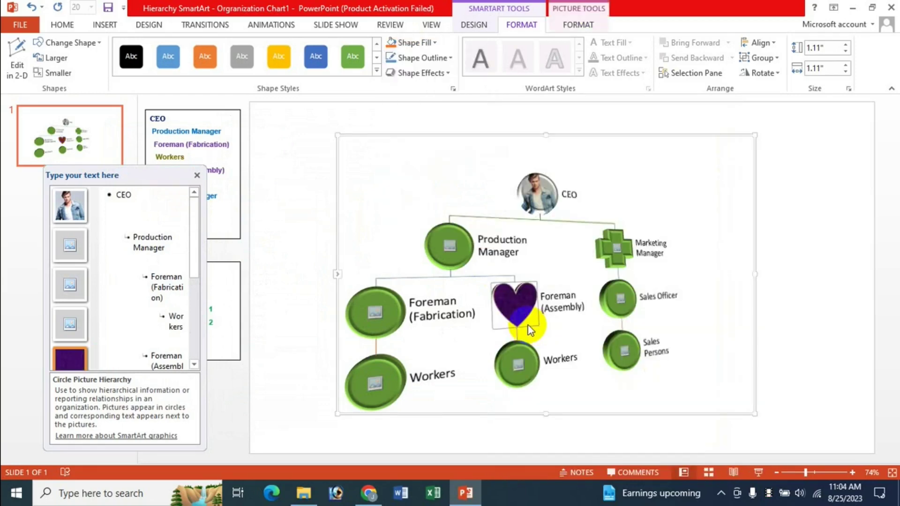
left_click(450, 59)
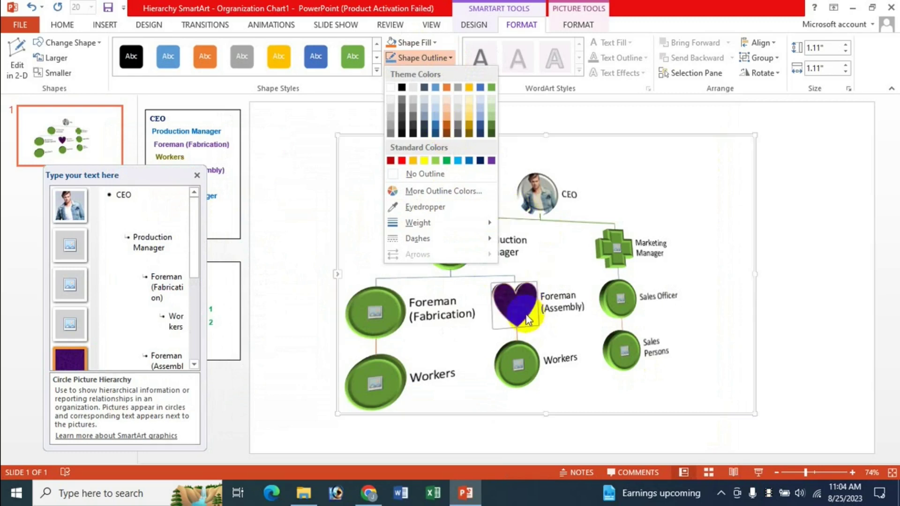
mouse_move(418, 223)
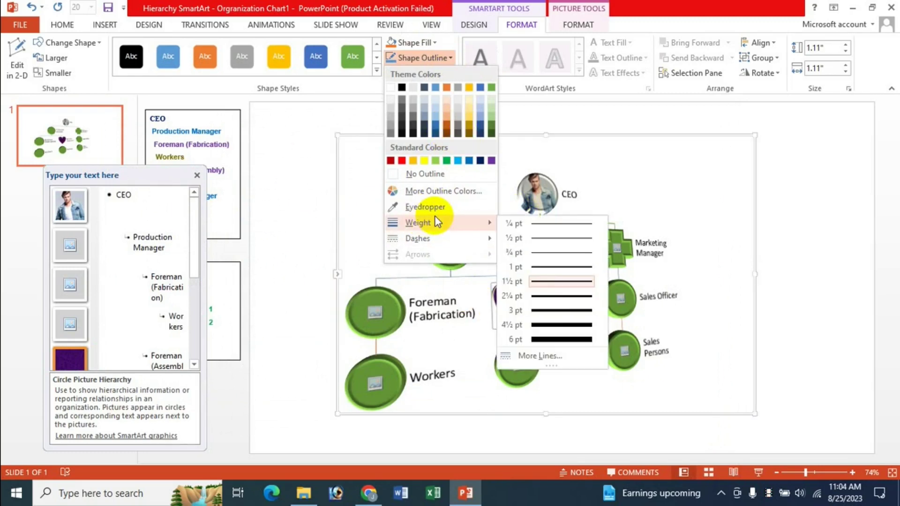
left_click(555, 323)
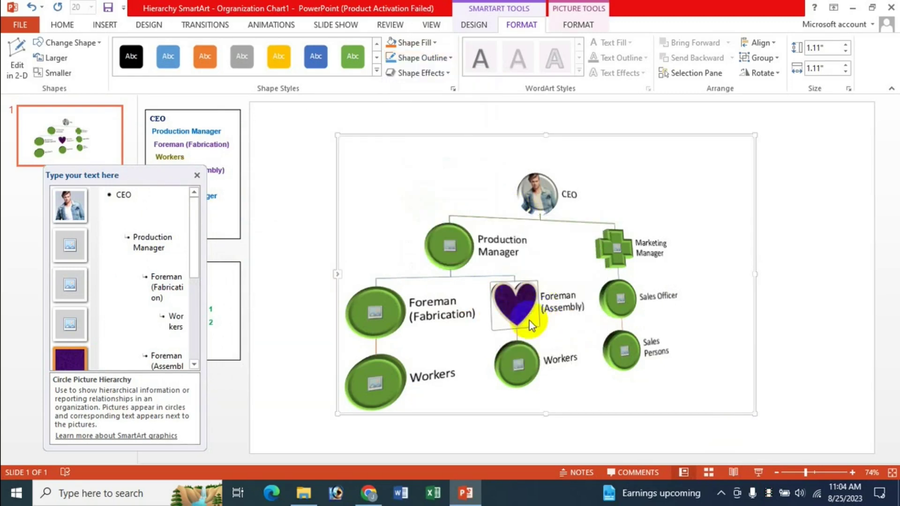
- Colour the heart's outline red and apply a dash style to it
left_click(451, 59)
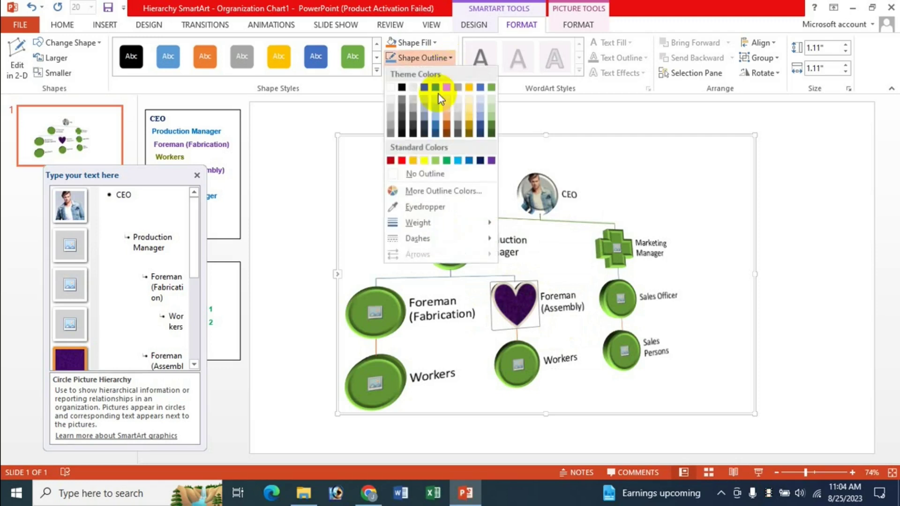
left_click(391, 160)
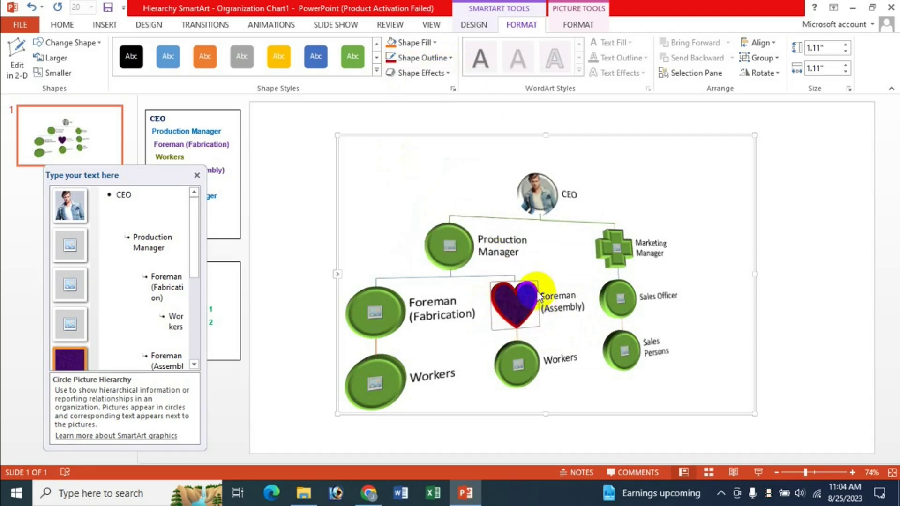
left_click(451, 58)
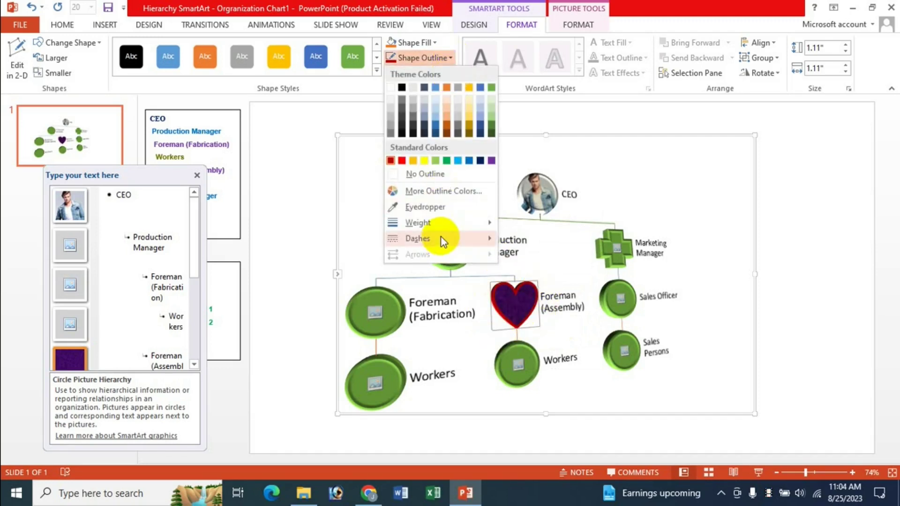
mouse_move(417, 238)
left_click(543, 270)
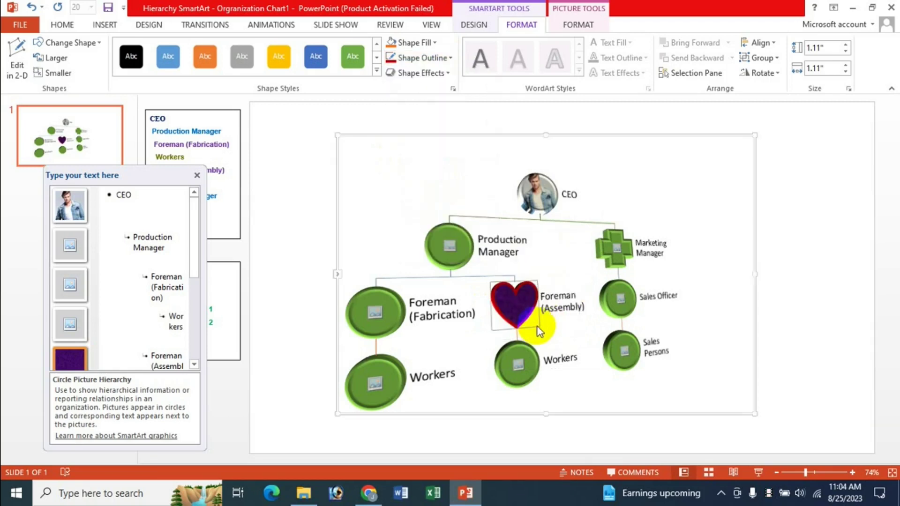
left_click(446, 74)
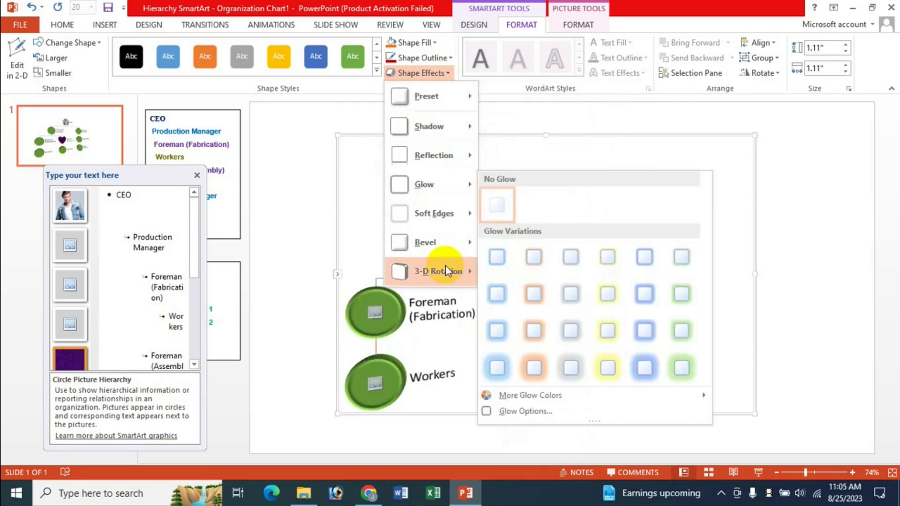
mouse_move(438, 271)
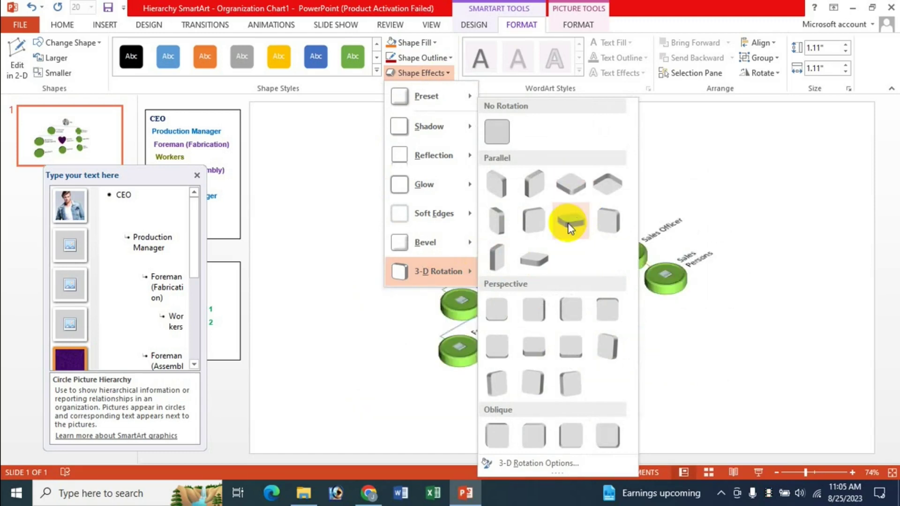
left_click(569, 224)
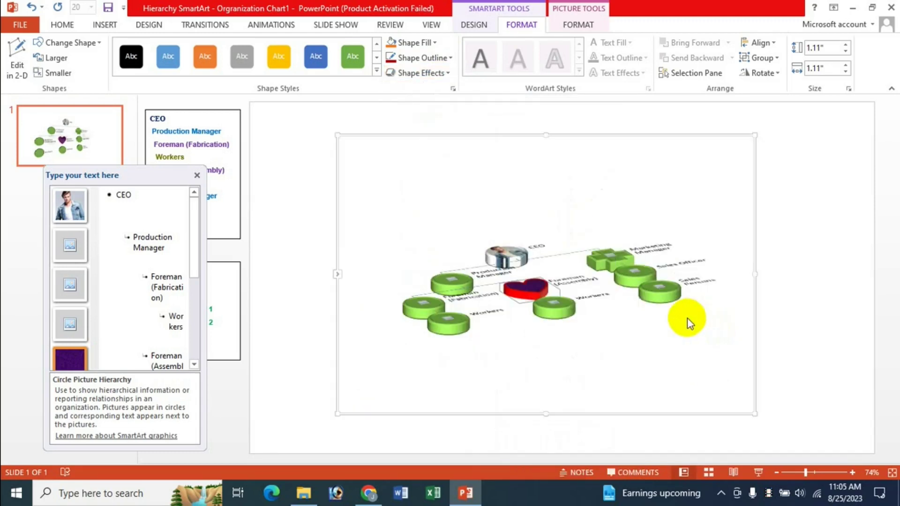
key("ctrl+z")
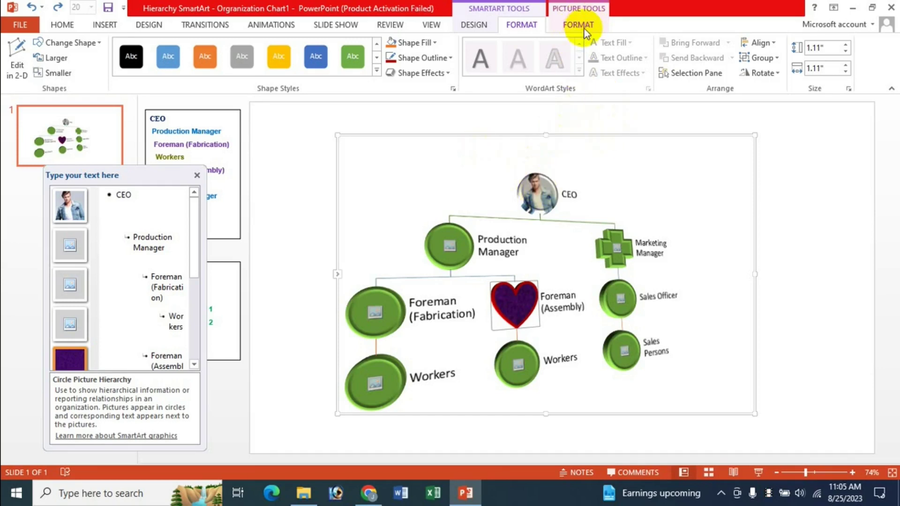
- Preview Corrections, Color and Artistic Effects for the CEO photo without applying any
left_click(544, 188)
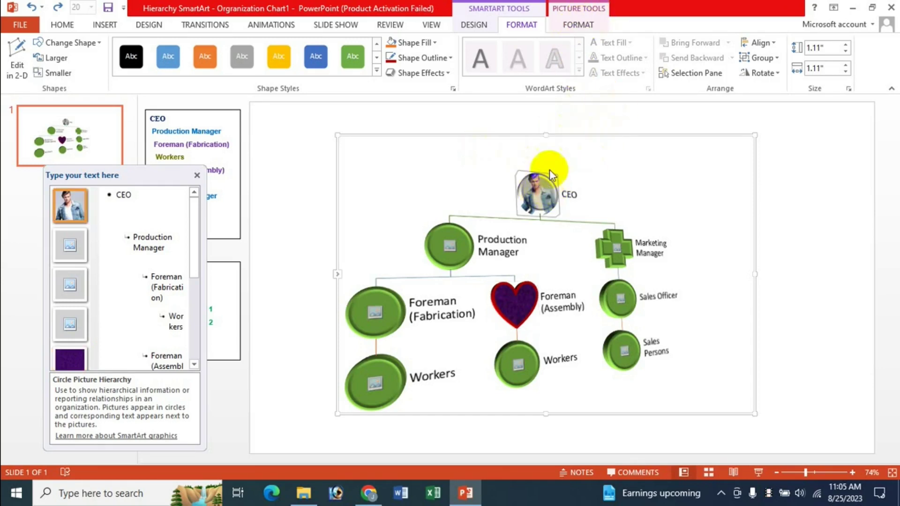
left_click(578, 25)
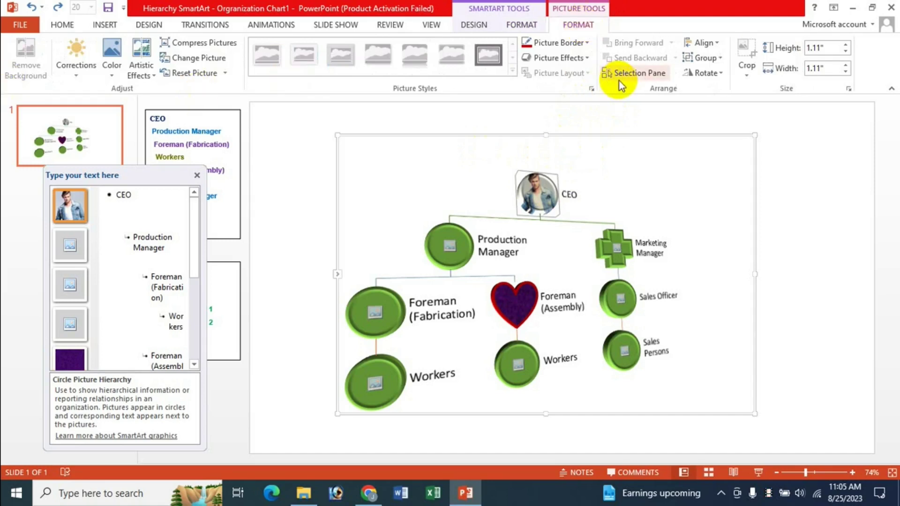
left_click(77, 74)
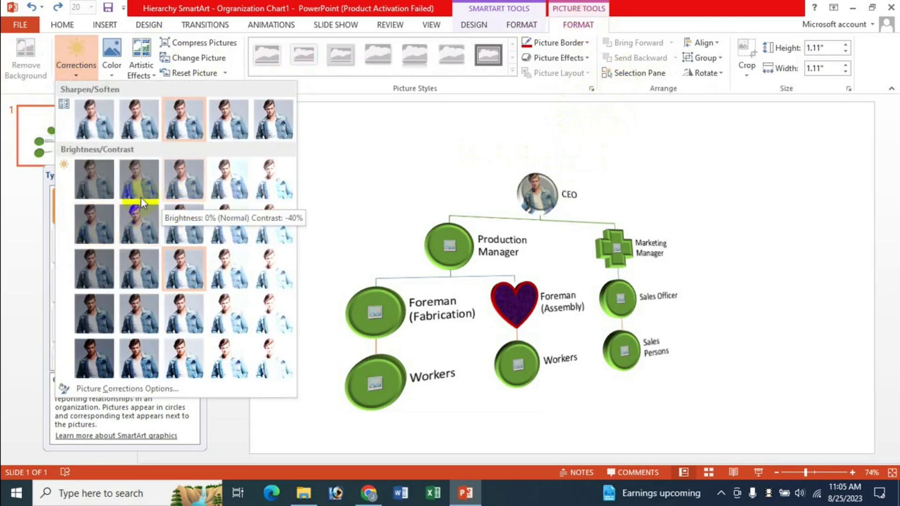
left_click(111, 61)
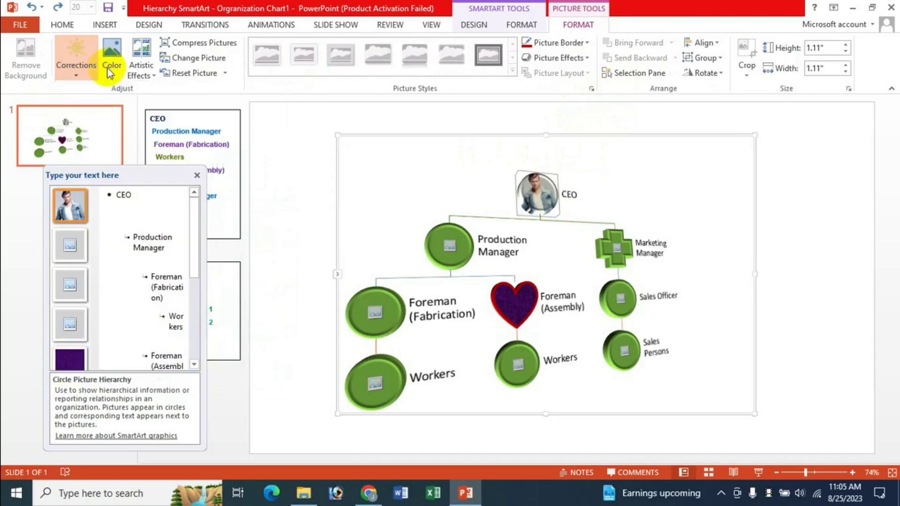
left_click(111, 61)
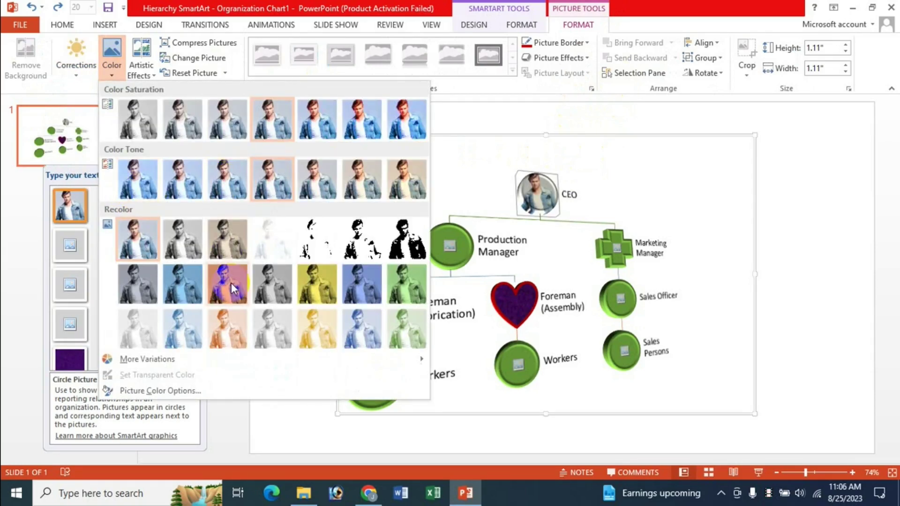
left_click(148, 74)
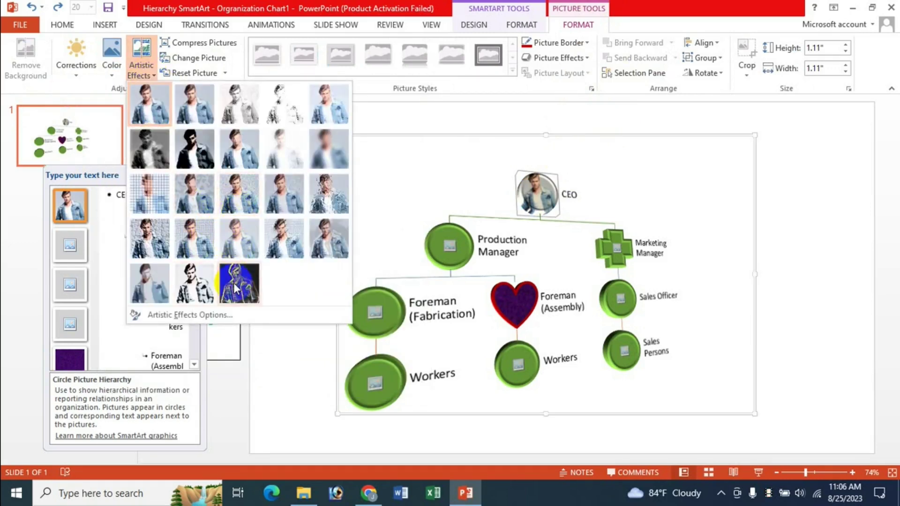
key("Escape")
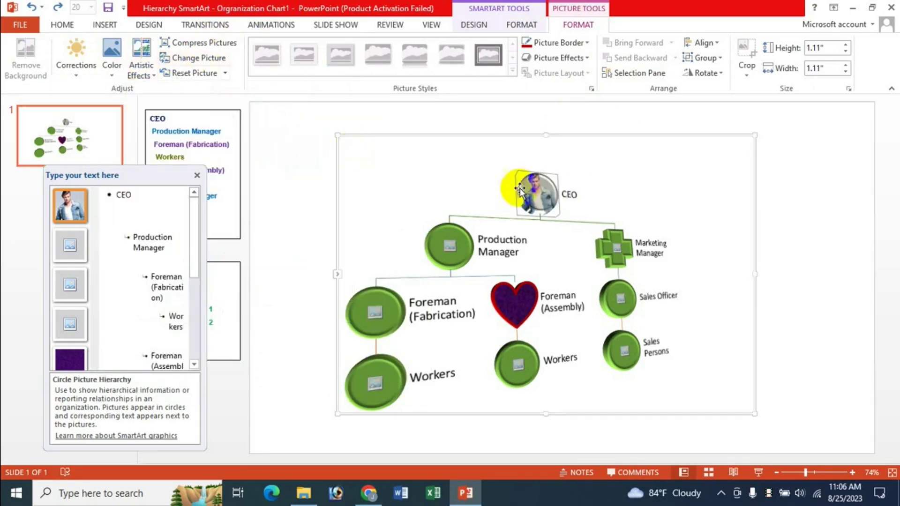
- Replace the CEO photo with image 1002 from a file
left_click(197, 58)
left_click(225, 202)
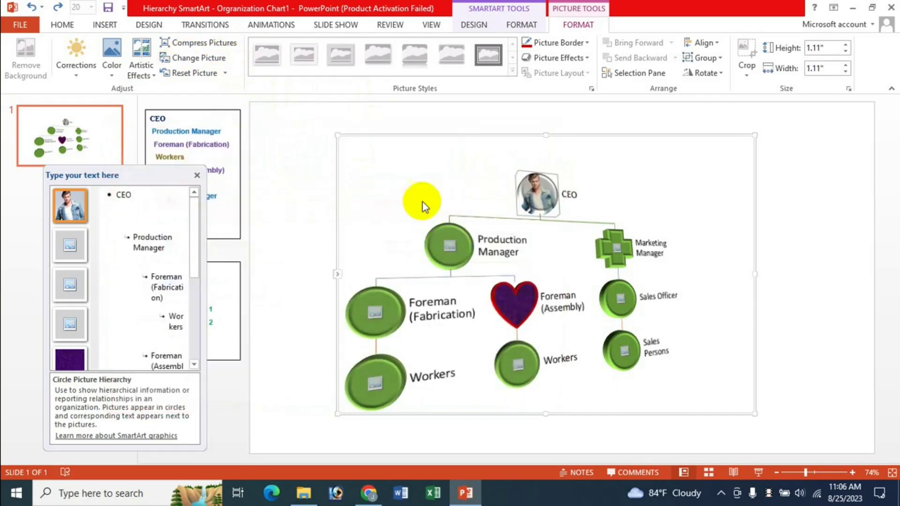
double_click(618, 241)
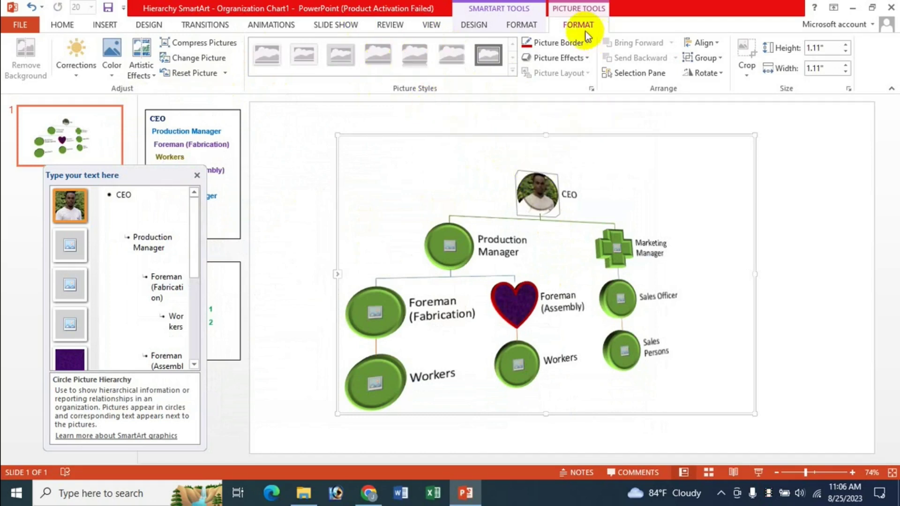
- Give the CEO photo a red picture border, leaving picture effects unchanged
left_click(589, 43)
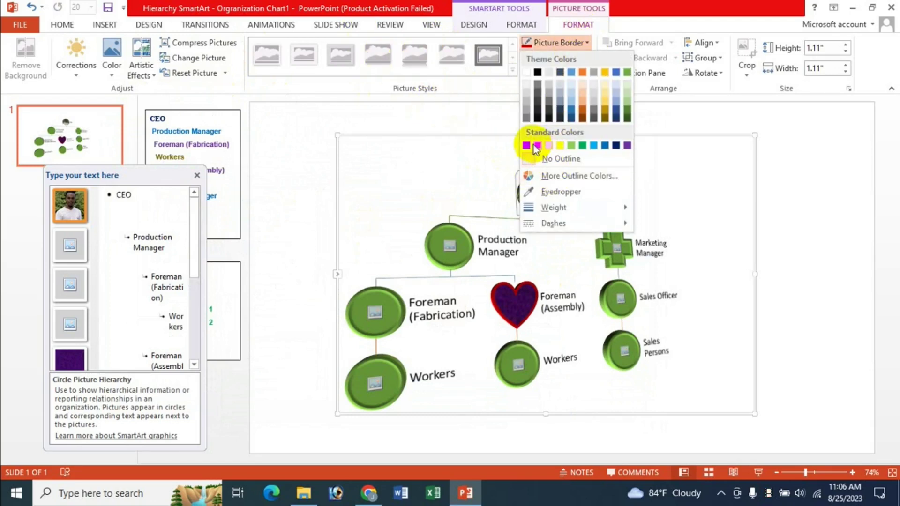
left_click(532, 187)
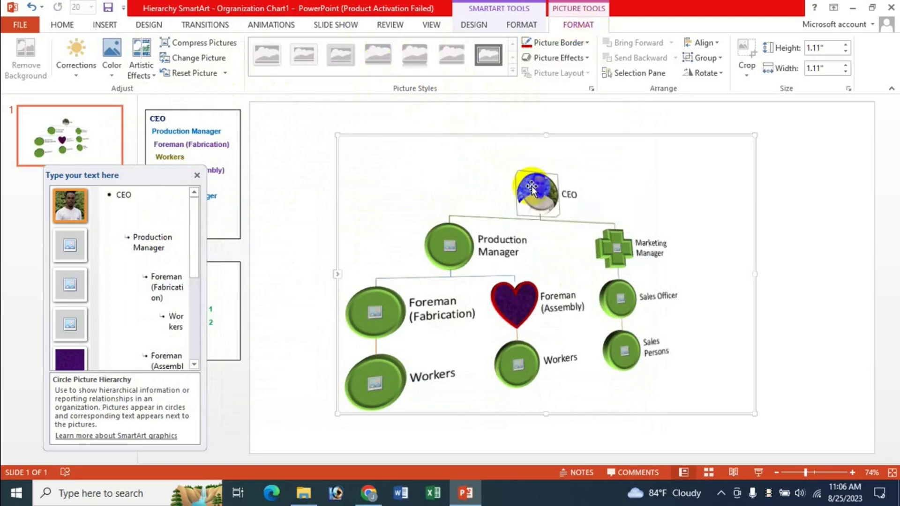
left_click(579, 57)
left_click(614, 103)
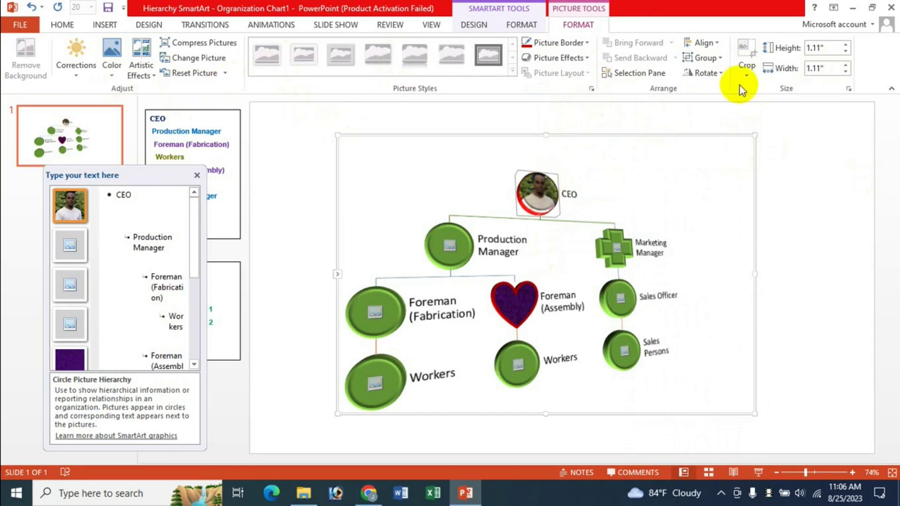
left_click(533, 196)
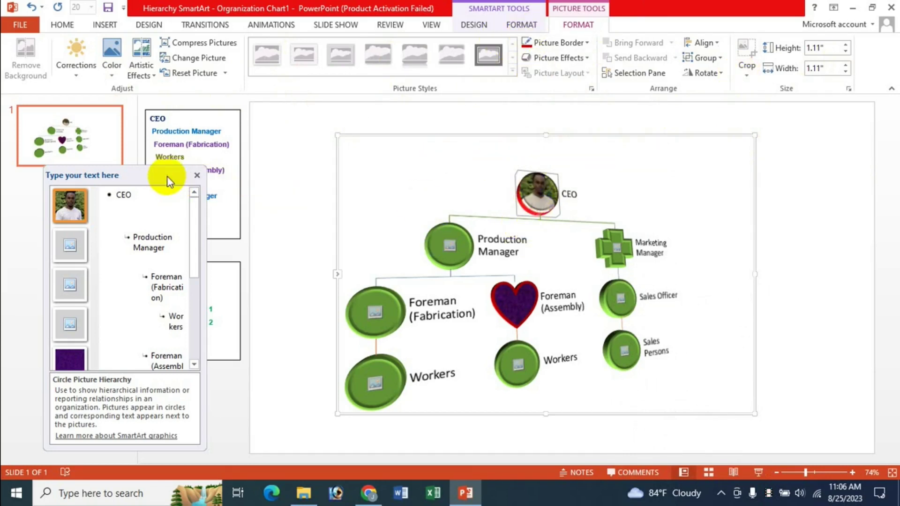
- Select the entire org chart graphic and delete it, leaving only the CEO and Chairman text boxes
left_click_drag(170, 181, 130, 186)
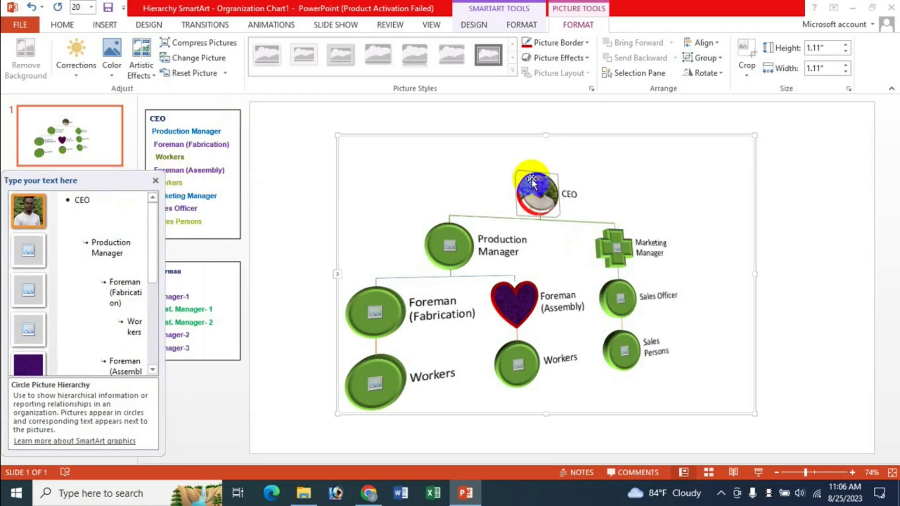
left_click(490, 25)
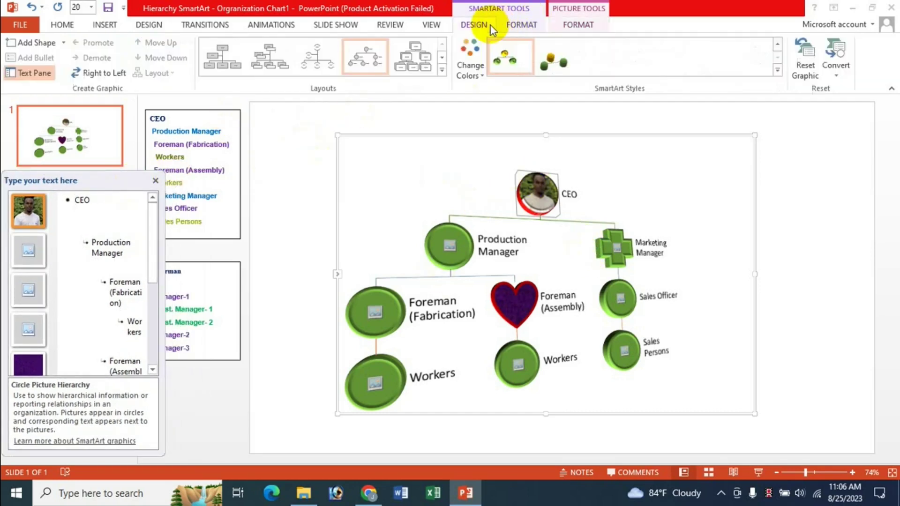
left_click(463, 236)
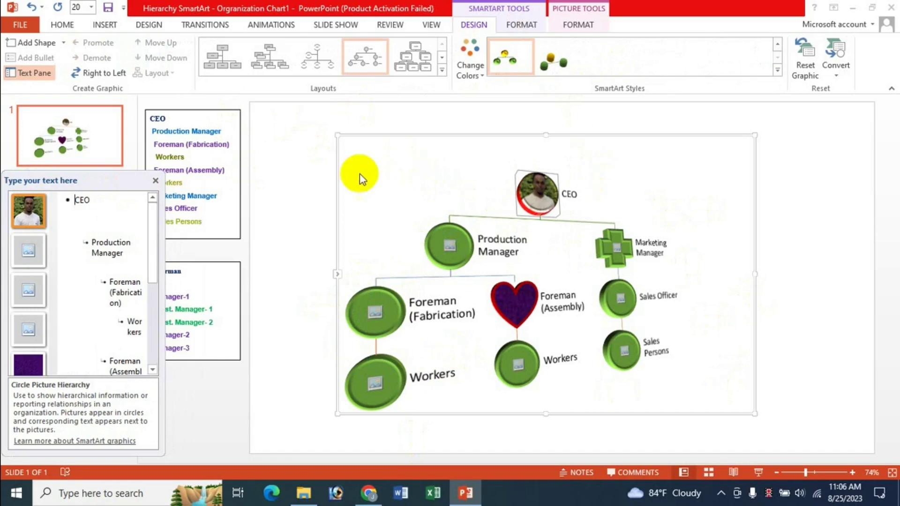
left_click(482, 134)
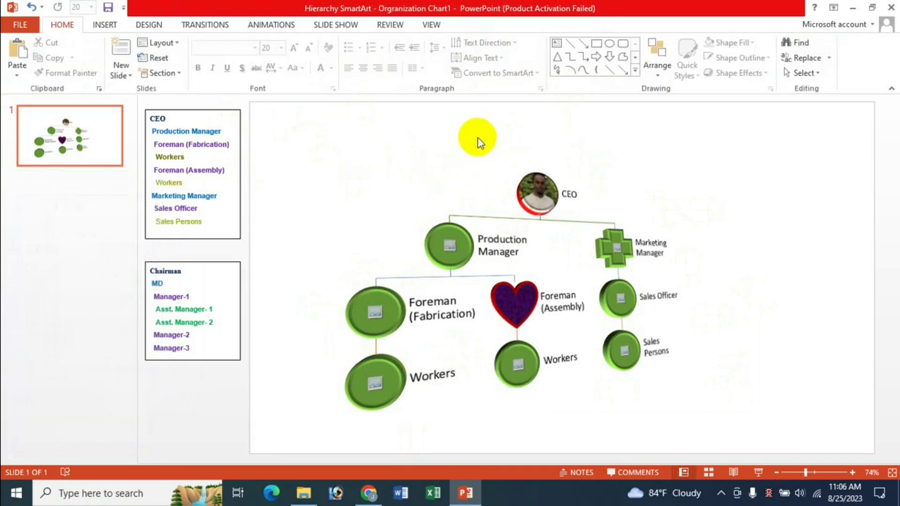
left_click(477, 138)
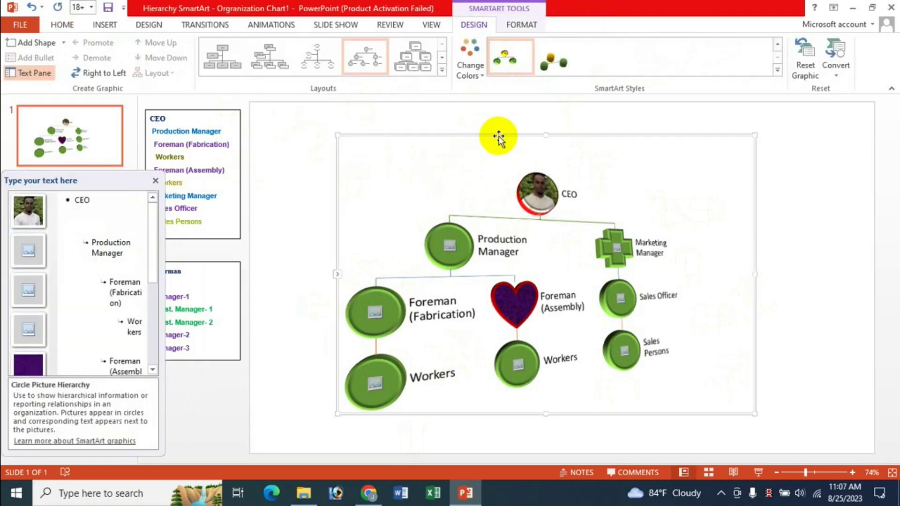
key("Delete")
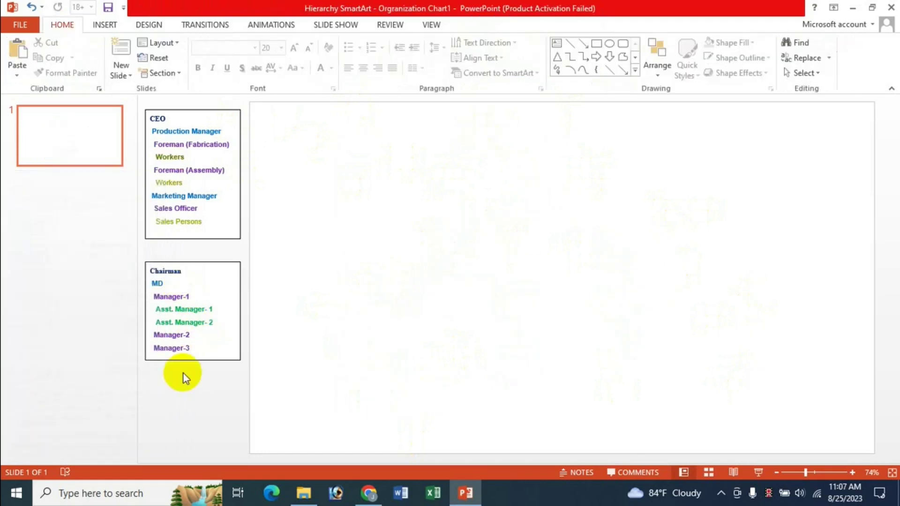
- Insert a Half Circle Organization Chart from the SmartArt Hierarchy category
left_click(113, 27)
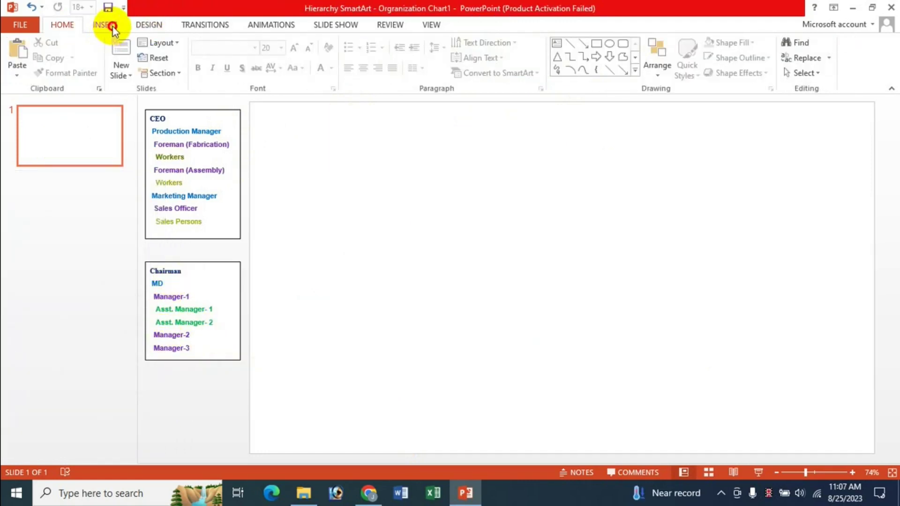
left_click(257, 64)
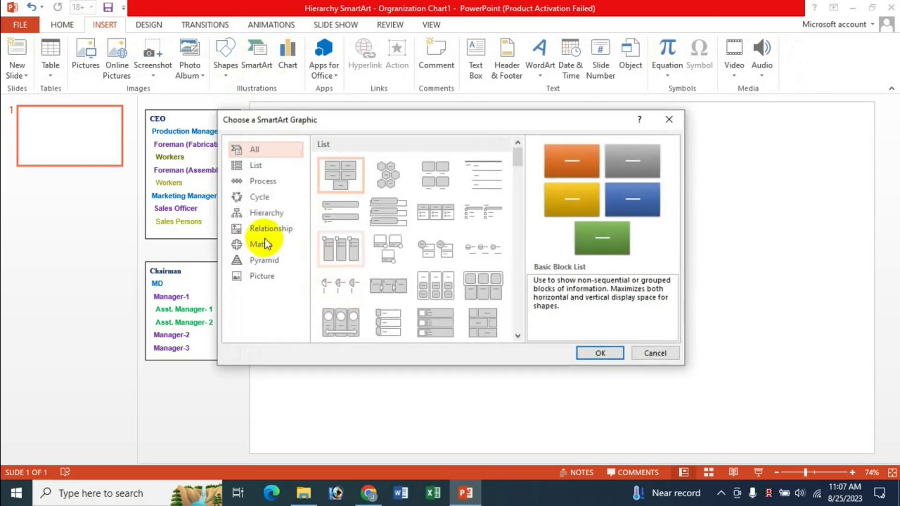
left_click(267, 213)
left_click_drag(466, 124, 545, 131)
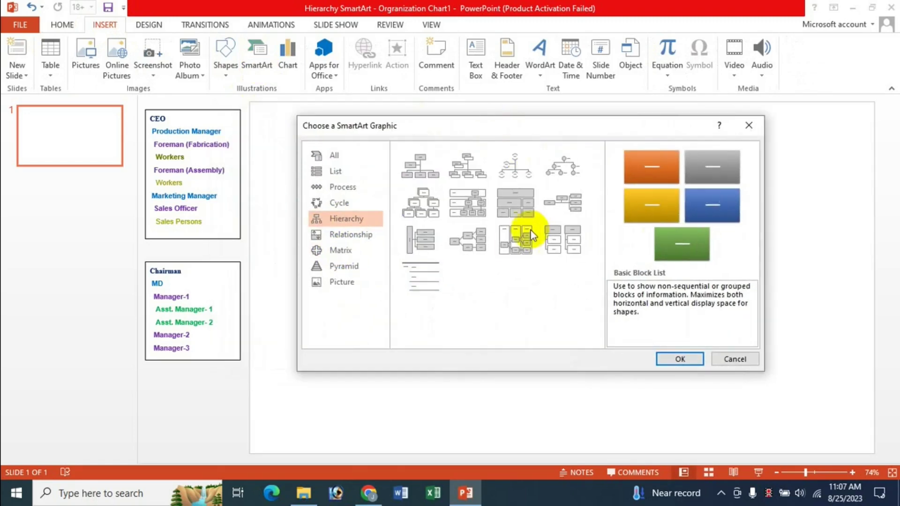
left_click(515, 172)
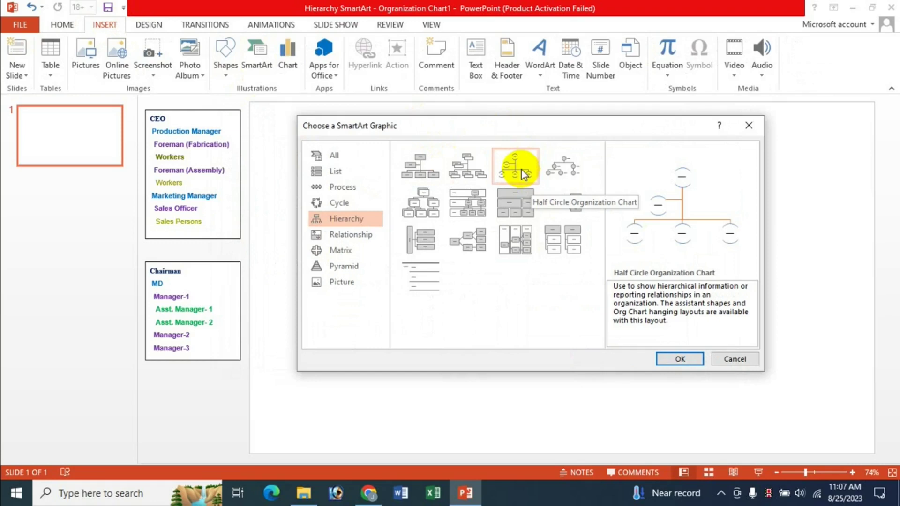
left_click(680, 359)
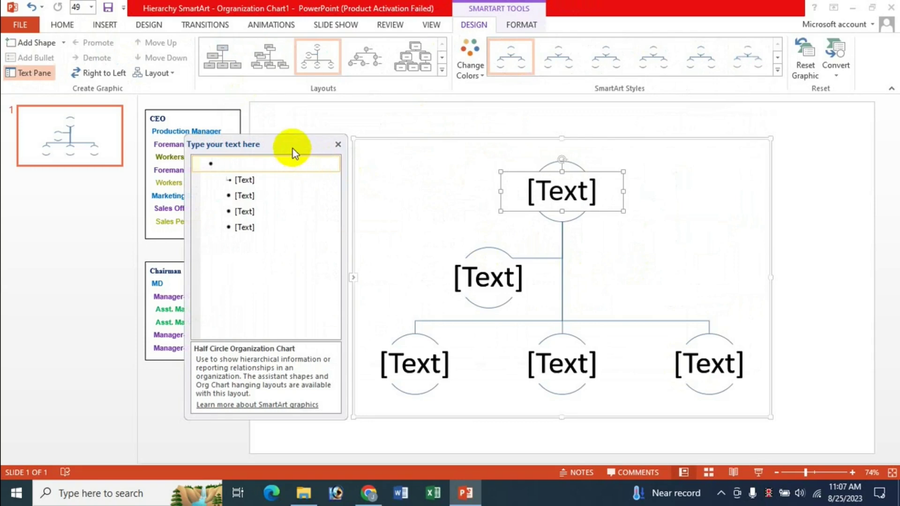
- Label the top shape of the chart Chairman
mouse_move(293, 145)
left_mouse_down()
mouse_move(96, 173)
mouse_move(97, 161)
mouse_move(75, 159)
left_mouse_up()
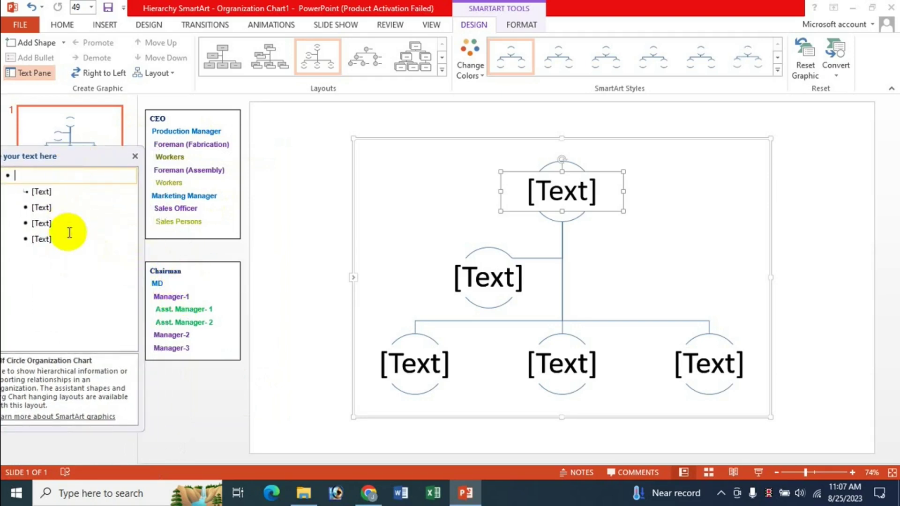
type("Chai")
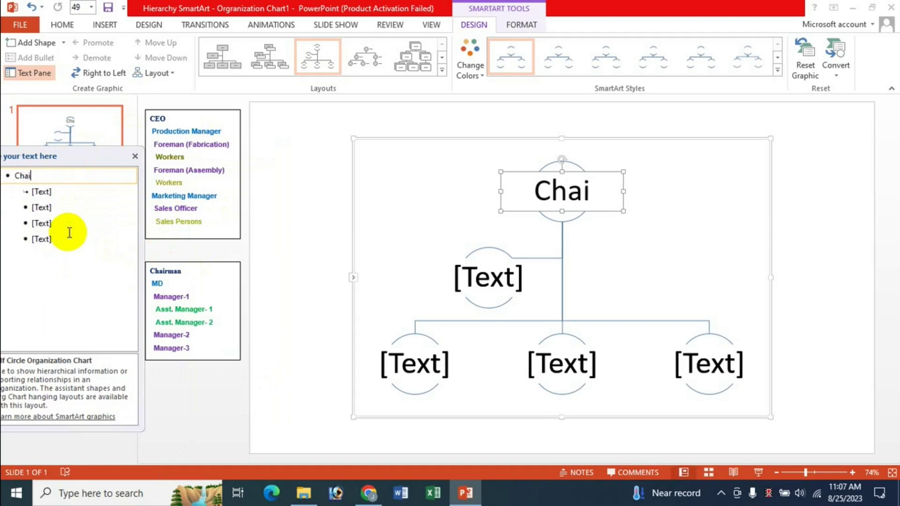
type("rman")
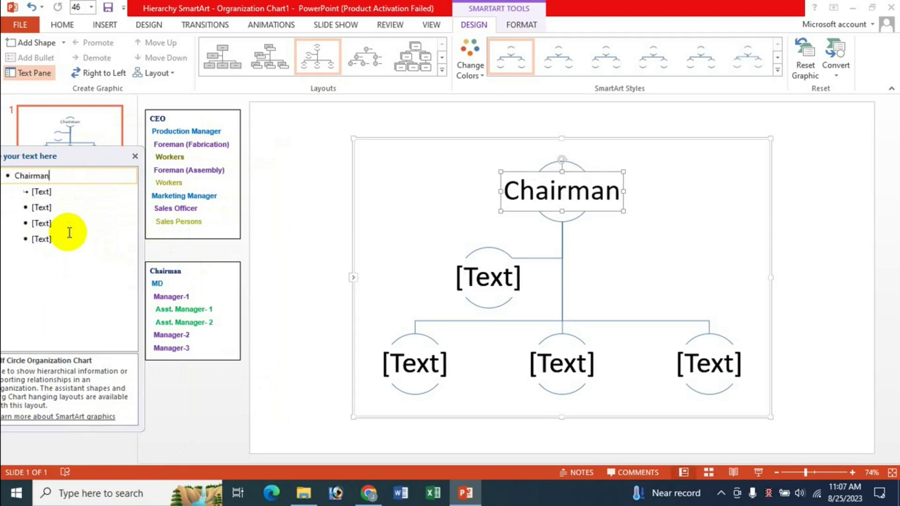
key("Down")
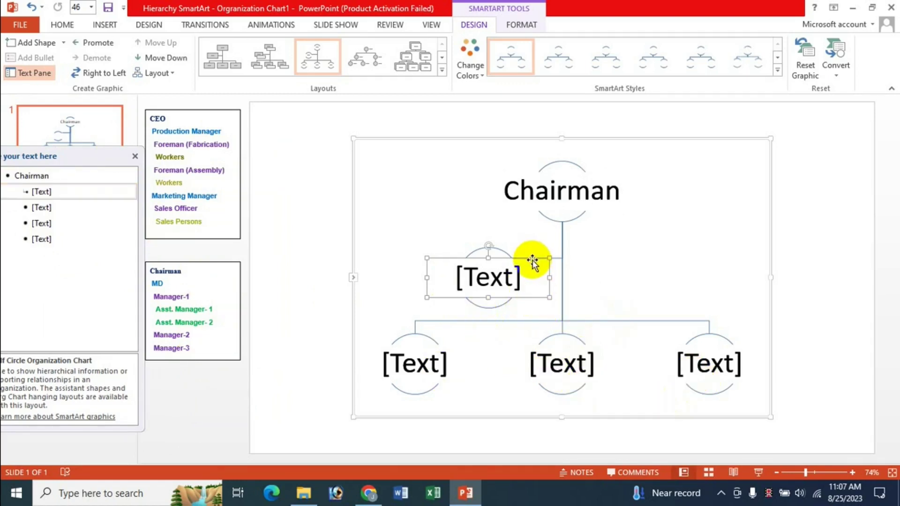
- Delete the four remaining placeholder shapes so only Chairman is left
key("Delete")
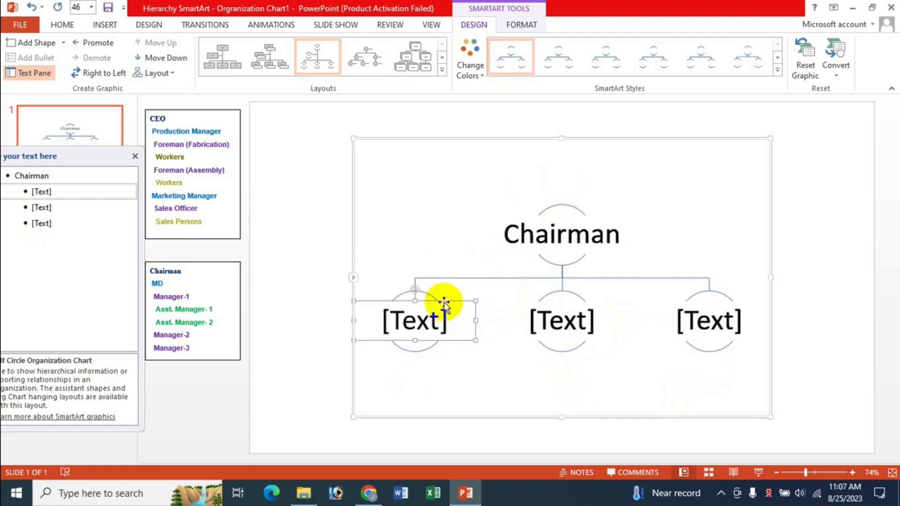
key("Delete")
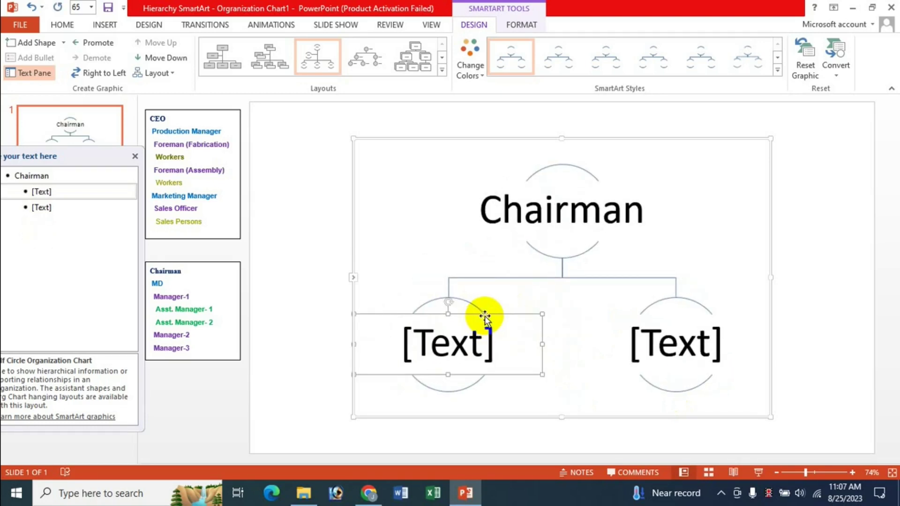
key("Delete")
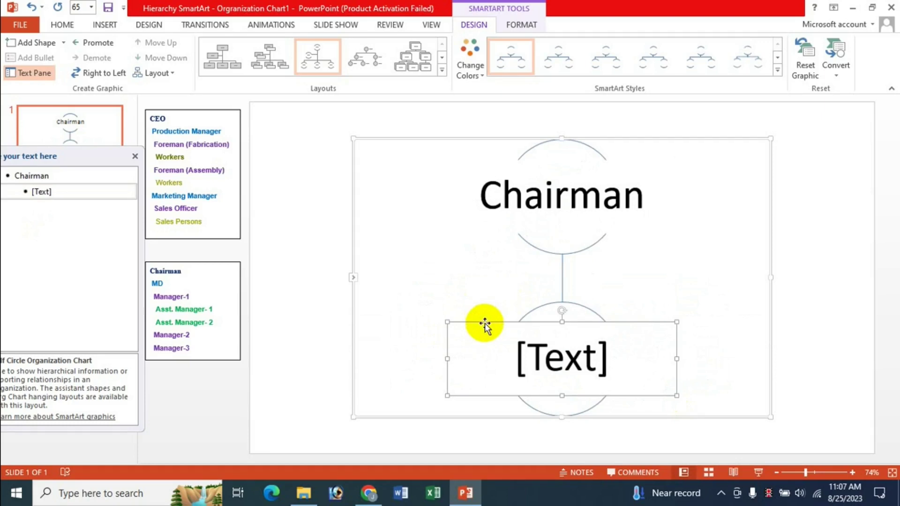
key("Delete")
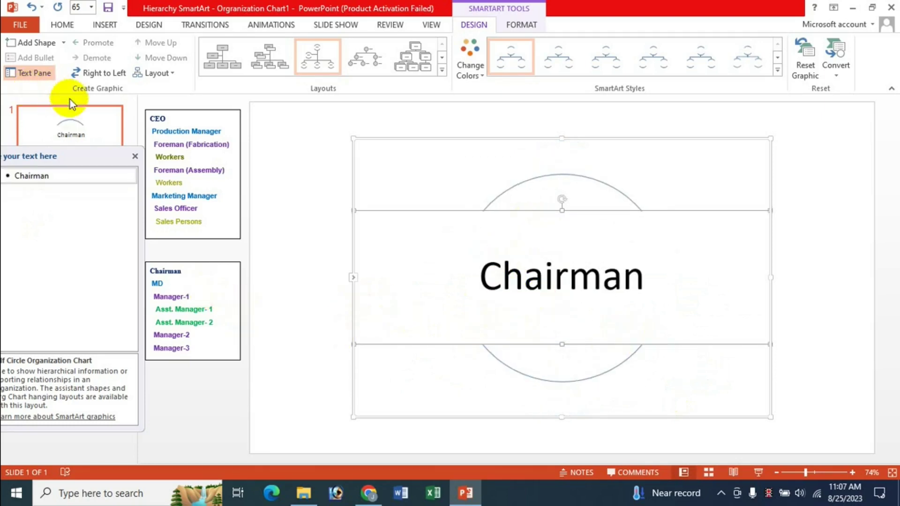
- Add an assistant shape under Chairman labelled MD
left_click(63, 42)
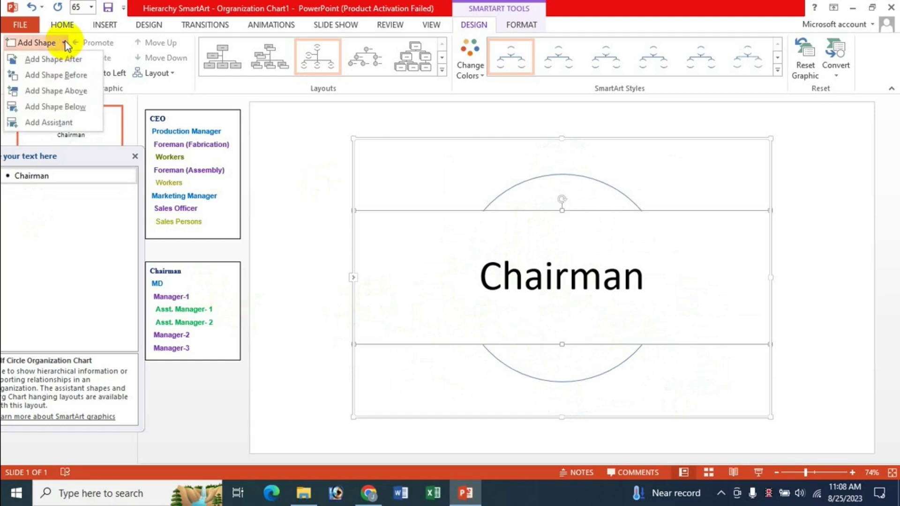
left_click(48, 122)
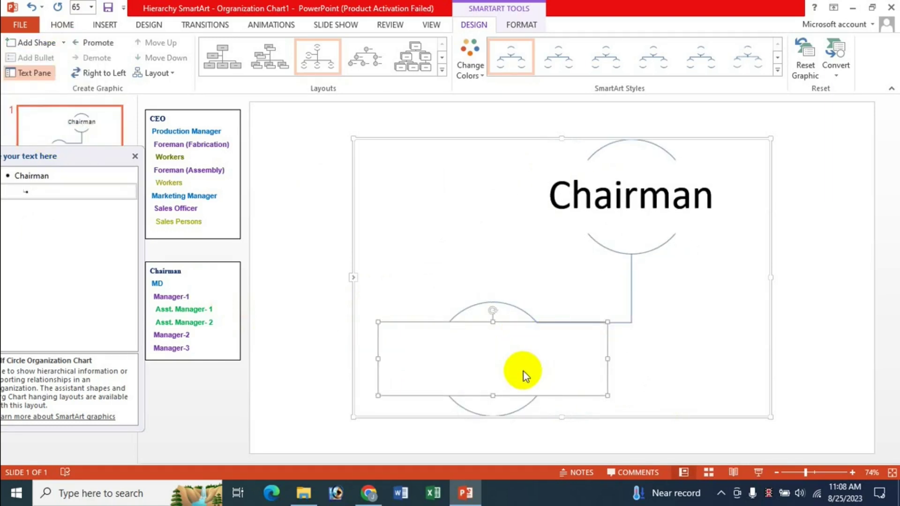
type("MD")
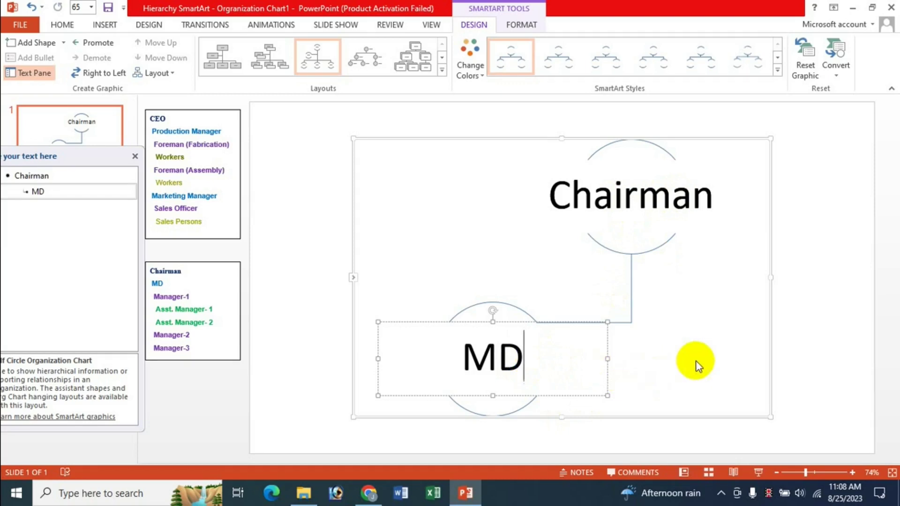
left_click(581, 323)
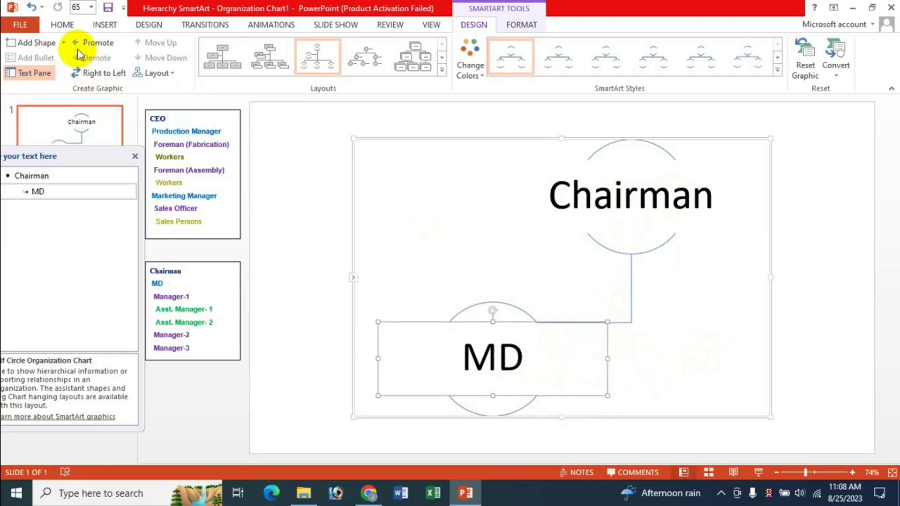
- Add a shape beside MD, then delete the unwanted empty shape
left_click(64, 43)
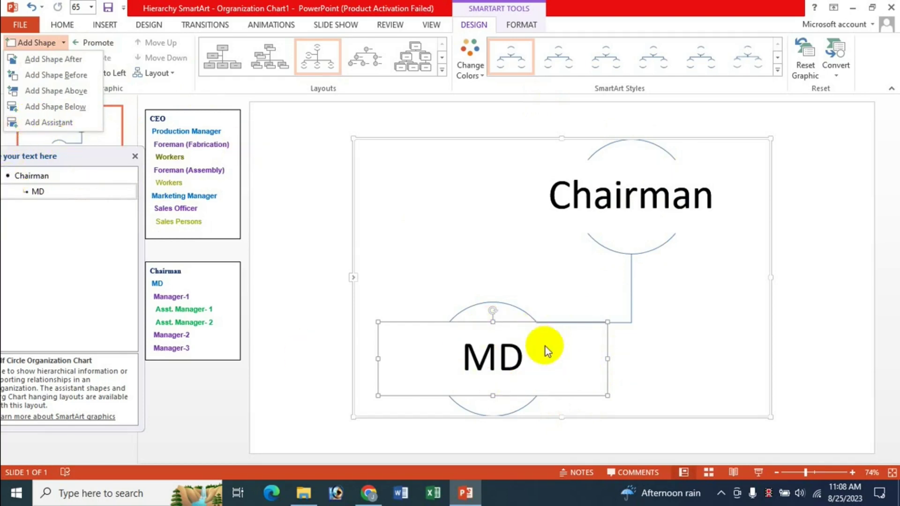
left_click(58, 60)
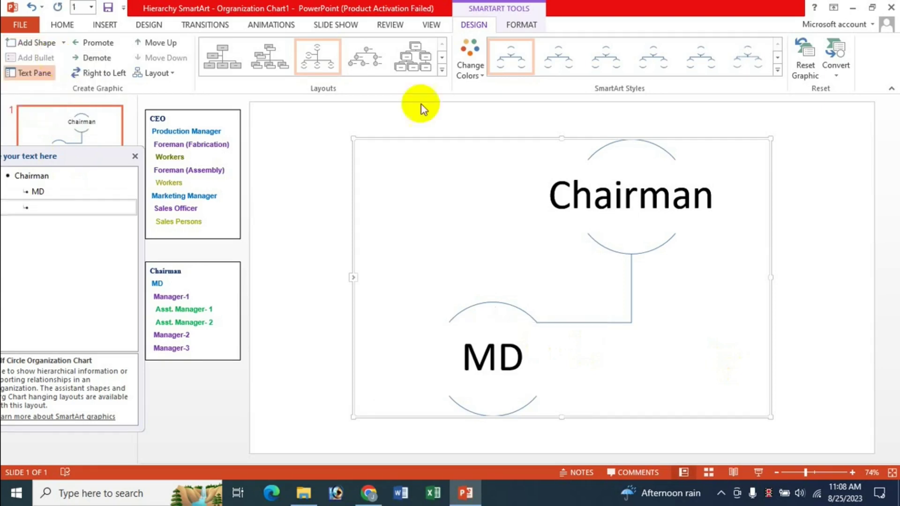
left_click(664, 318)
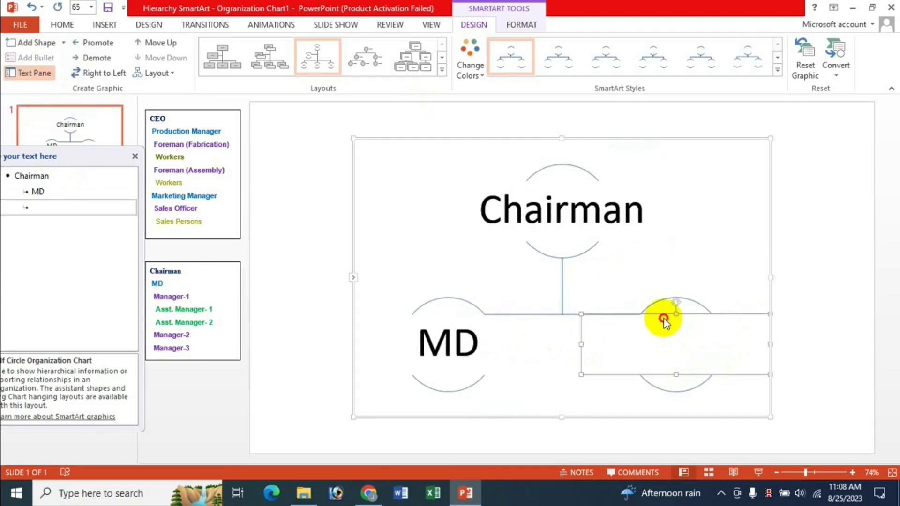
left_click(438, 347)
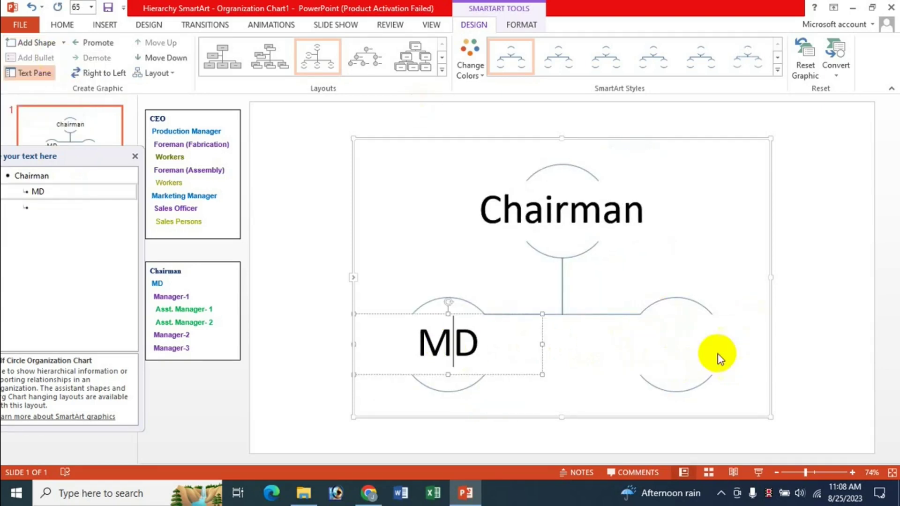
left_click(729, 357)
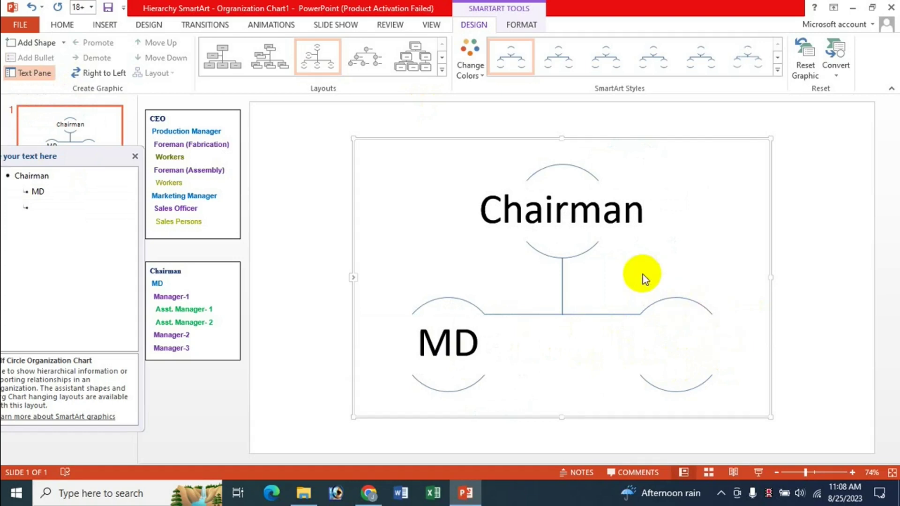
key("BackSpace")
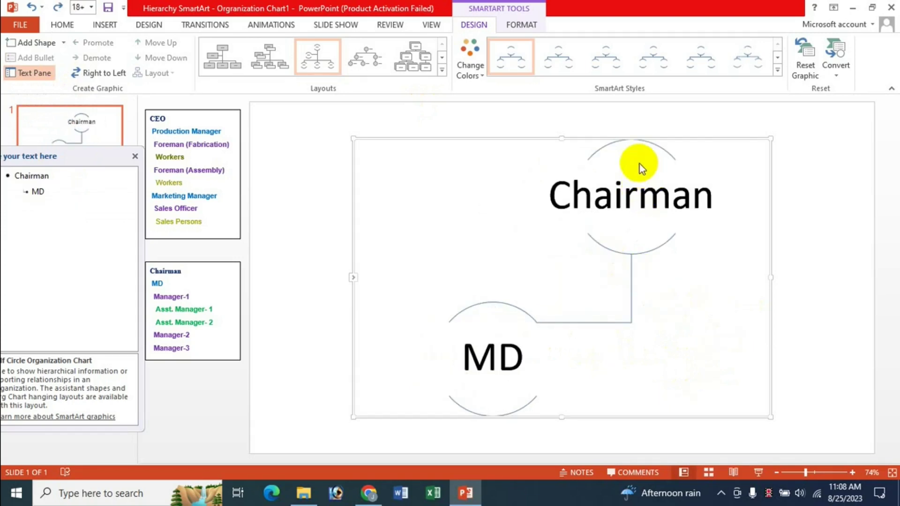
- Add a second subordinate shape under Chairman labelled DGM
left_click(577, 206)
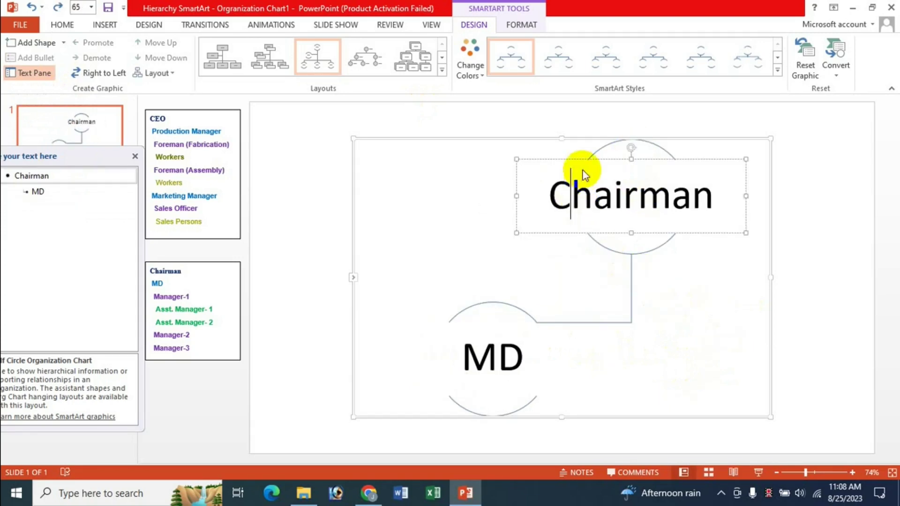
left_click(589, 160)
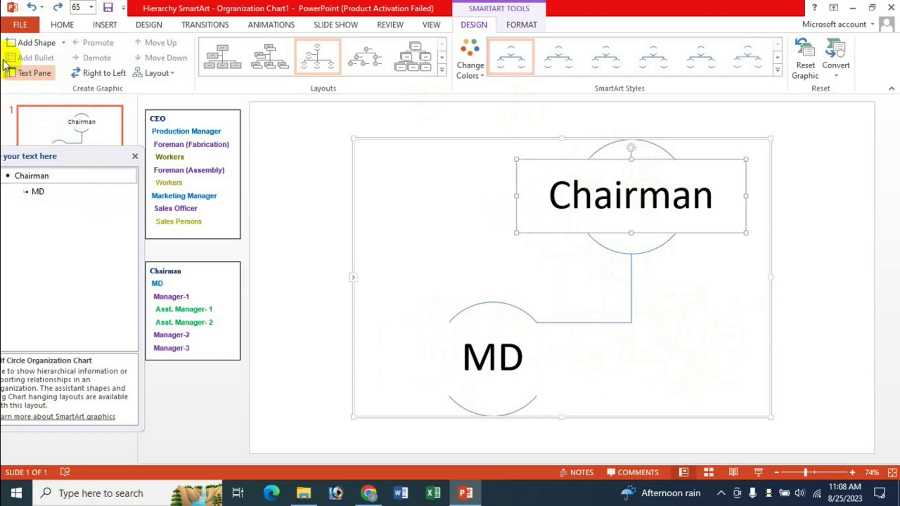
left_click(65, 45)
left_click(66, 121)
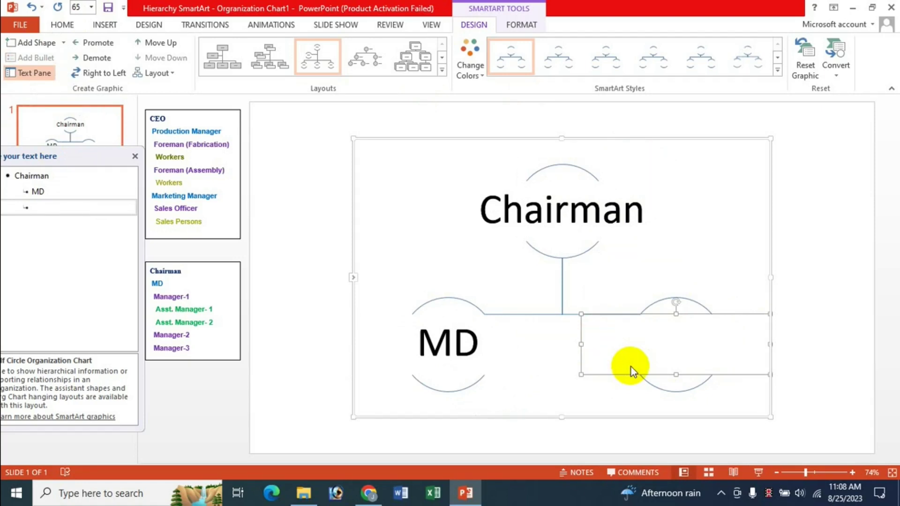
type("DGM")
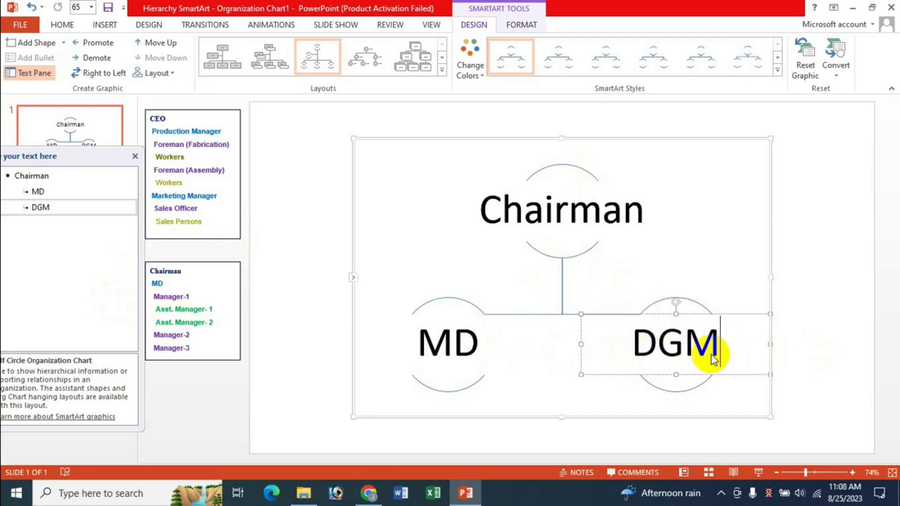
left_click(451, 301)
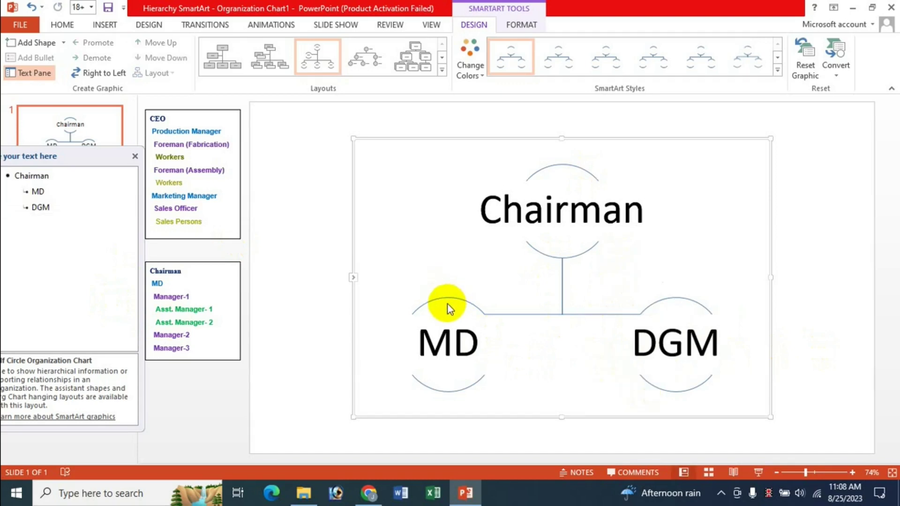
- Add a new empty assistant shape beneath MD
left_click(451, 301)
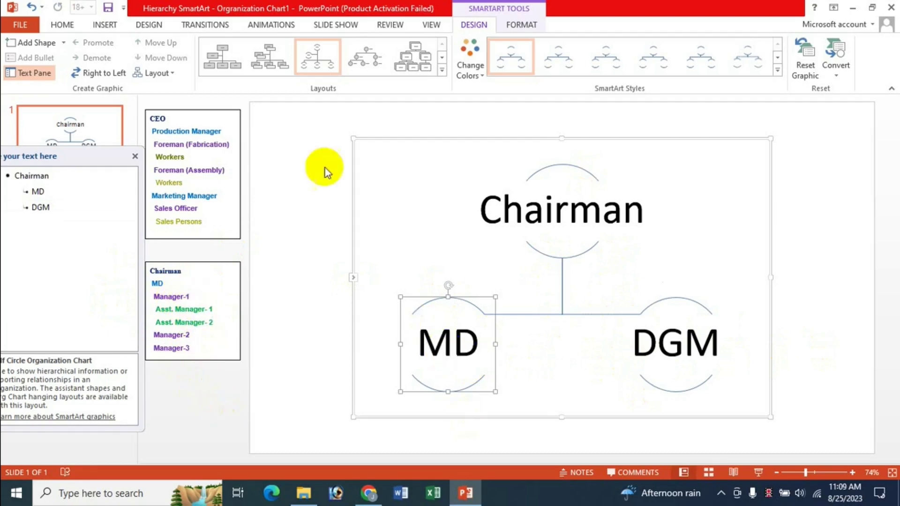
left_click(63, 43)
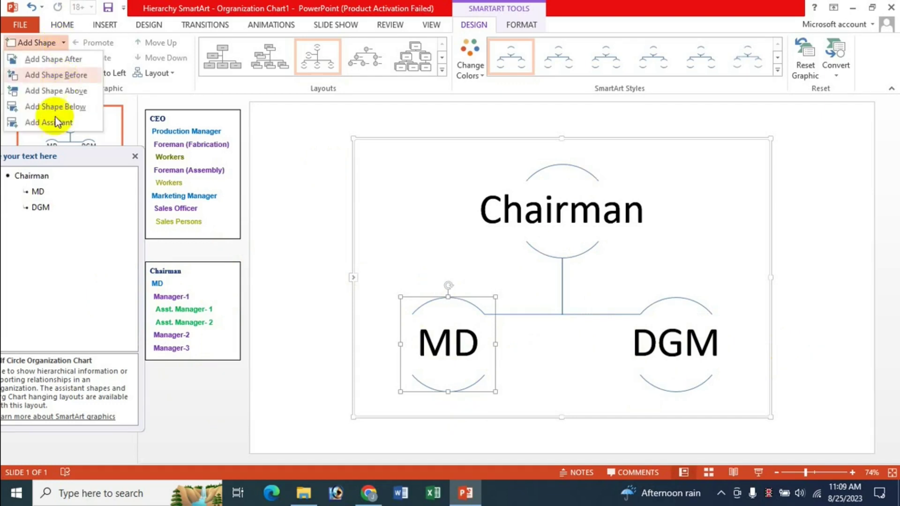
left_click(59, 121)
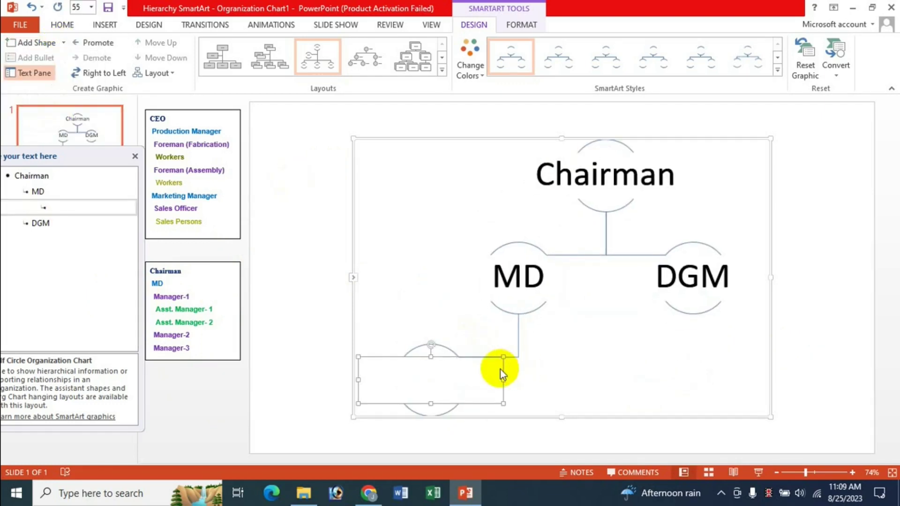
- Undo an extra assistant shape and add one empty shape under MD
left_click(63, 45)
left_click(60, 121)
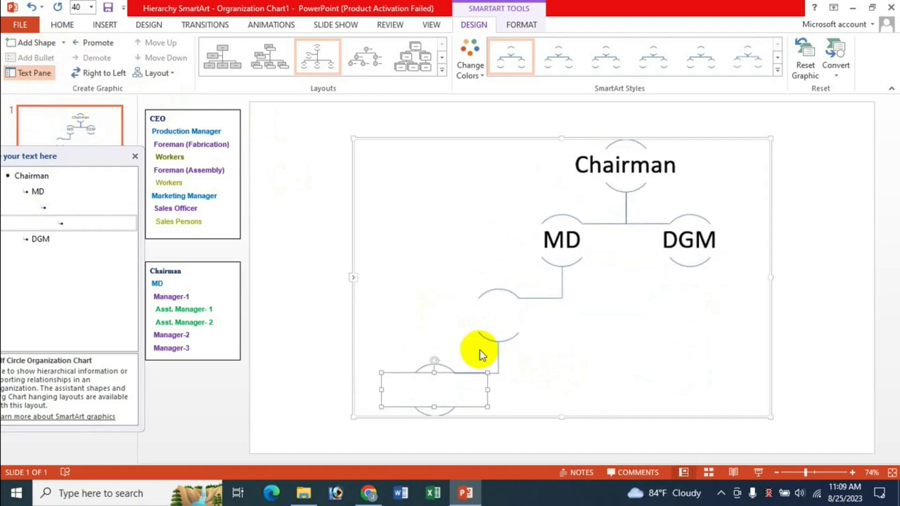
key("ctrl+z")
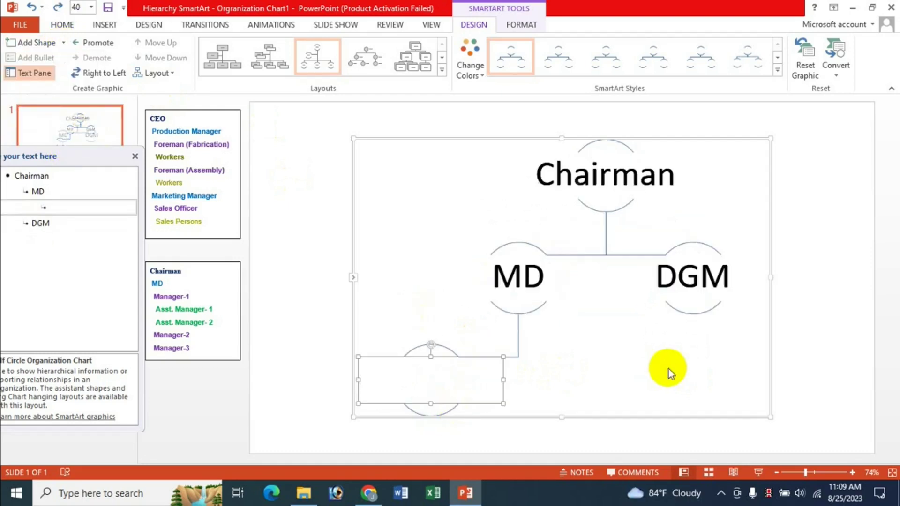
left_click(518, 272)
left_click(517, 256)
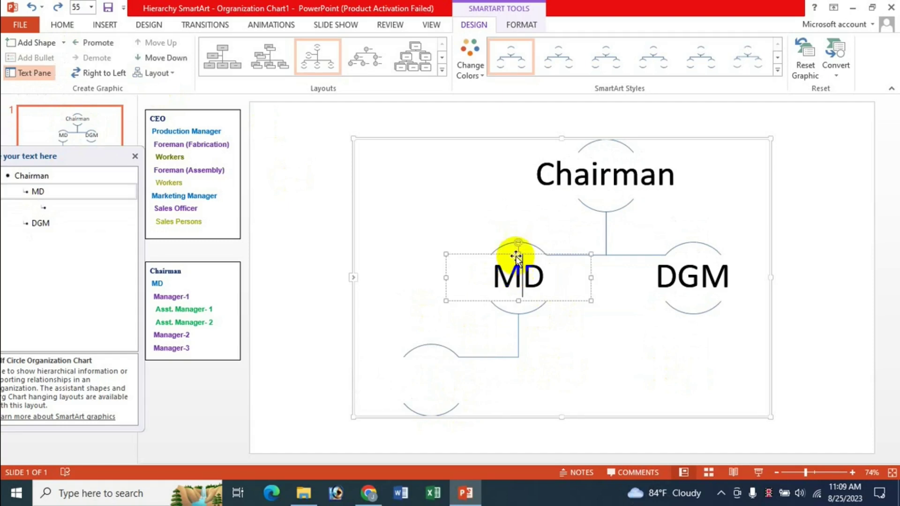
left_click(63, 42)
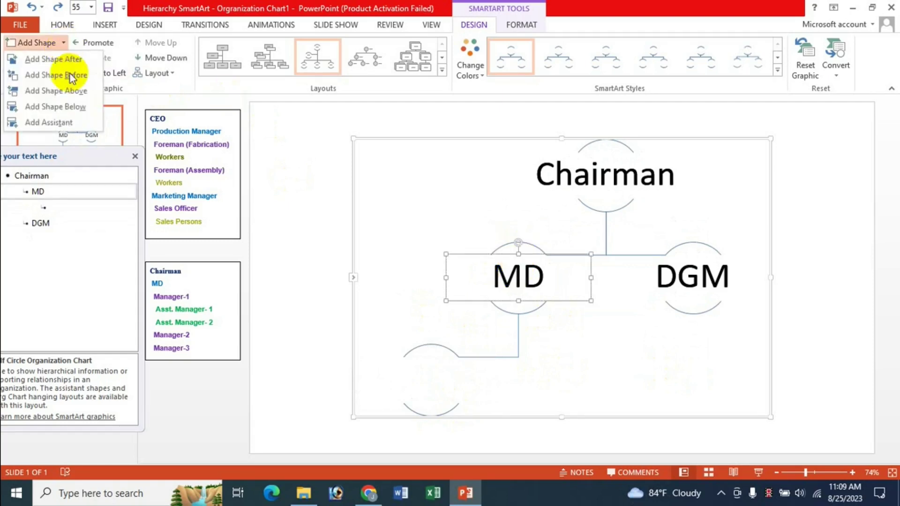
left_click(56, 120)
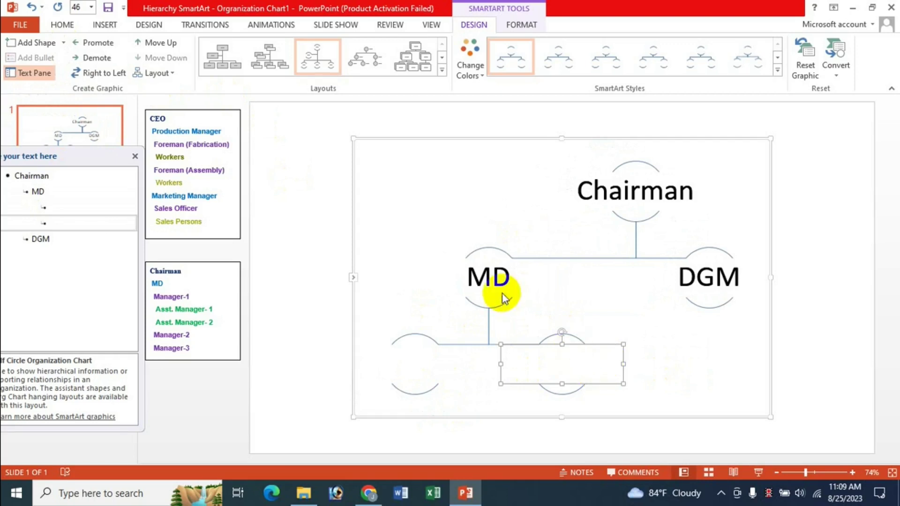
- Add a second empty shape beside it under MD, deleting a surplus shape
left_click(494, 248)
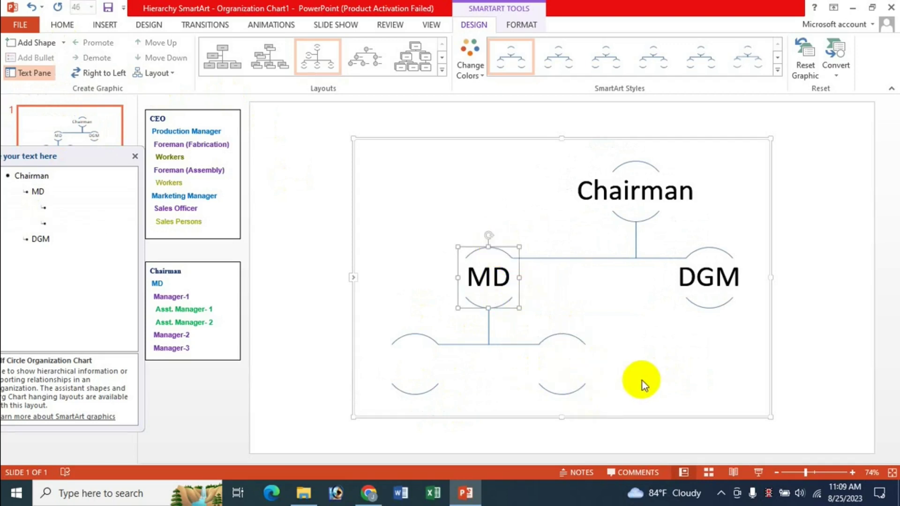
left_click(572, 356)
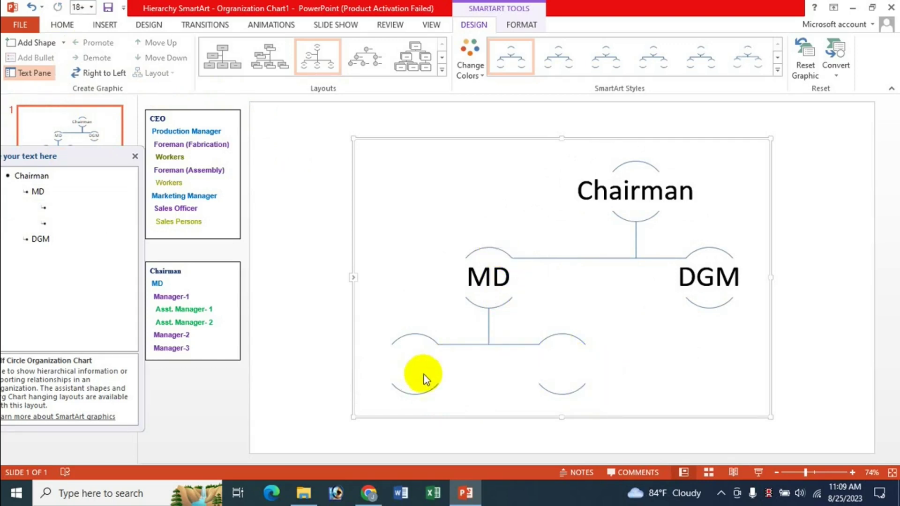
left_click(571, 338)
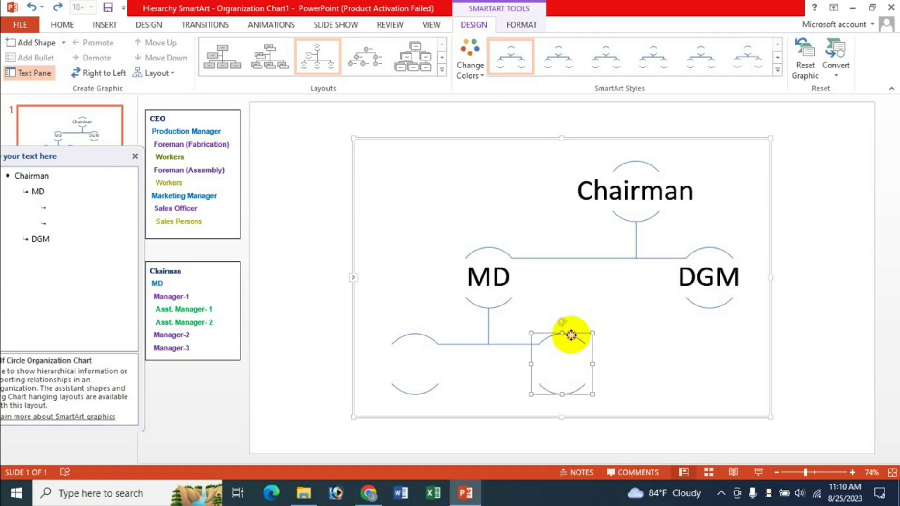
left_click(64, 43)
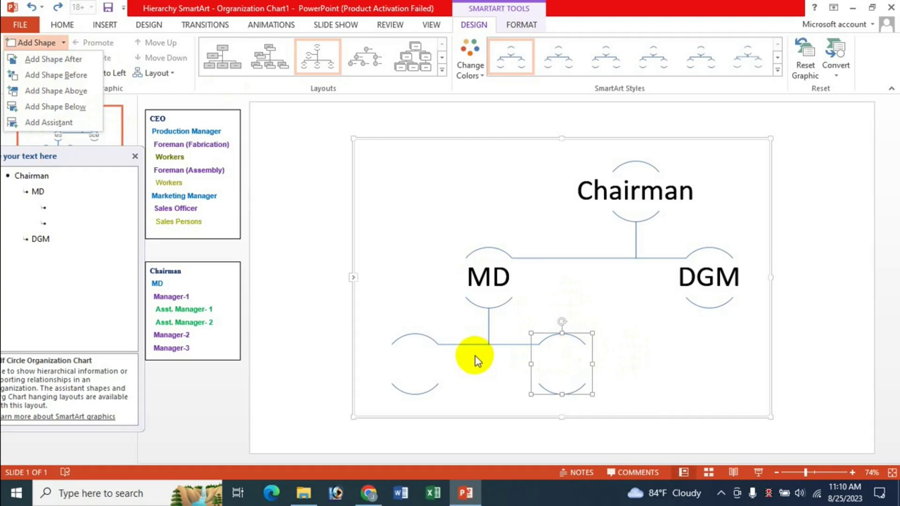
left_click(71, 61)
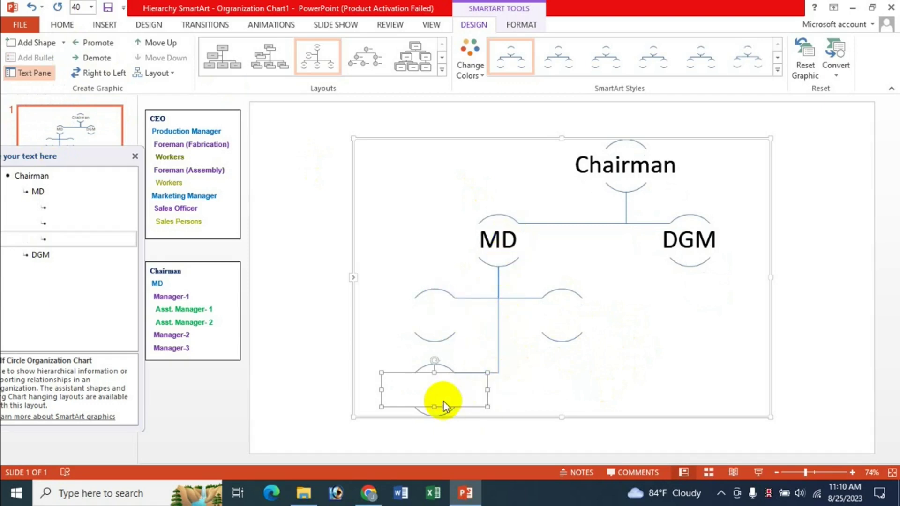
key("Delete")
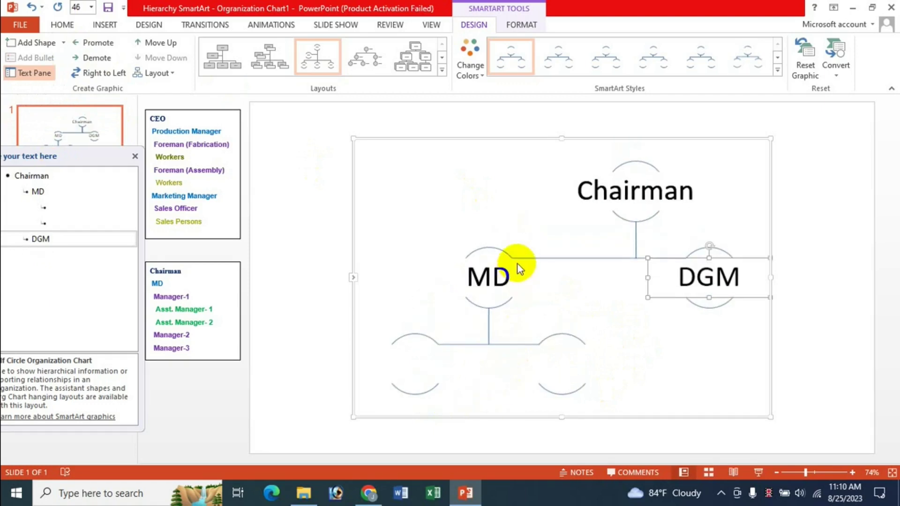
left_click(490, 277)
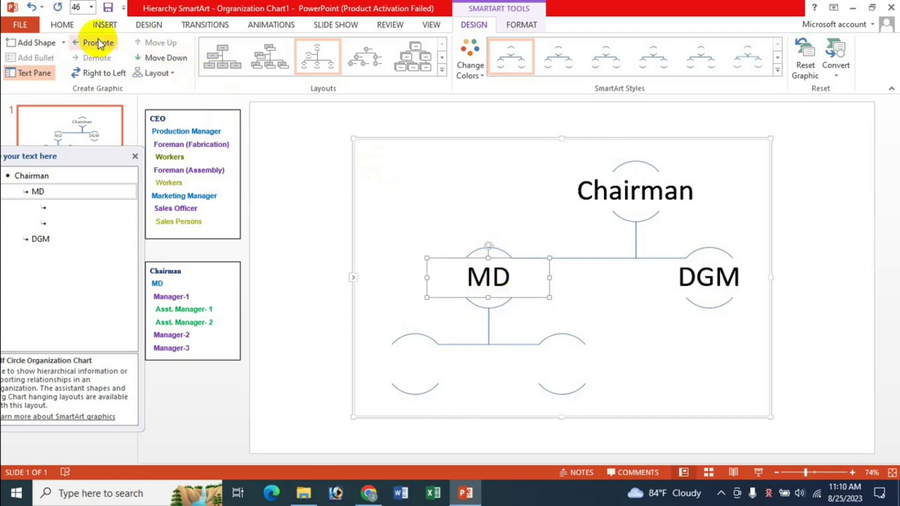
- Add an empty assistant circle beneath MD's two subordinate shapes
left_click(64, 42)
left_click(49, 122)
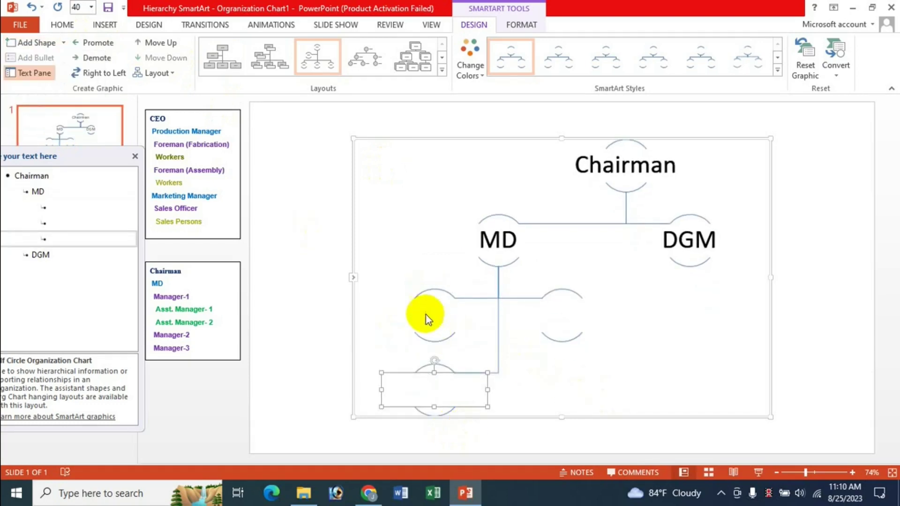
left_click(426, 314)
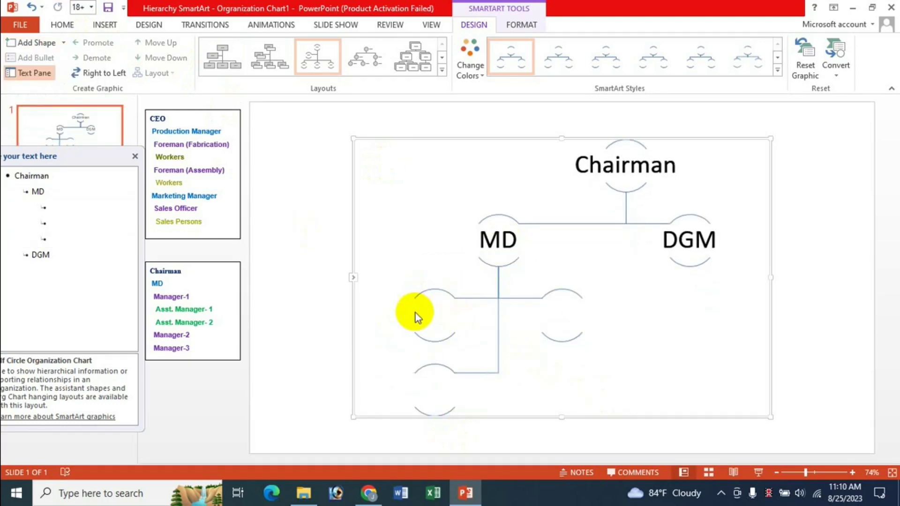
left_click(421, 334)
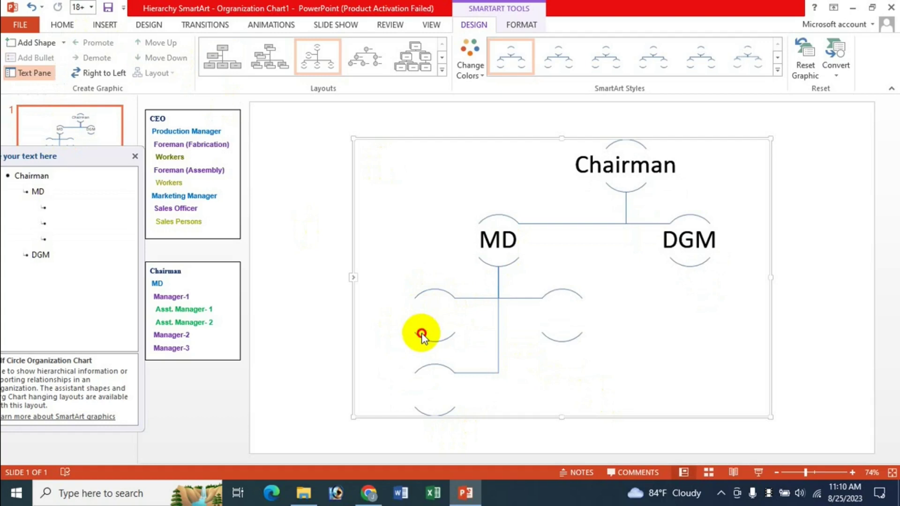
left_click(435, 294)
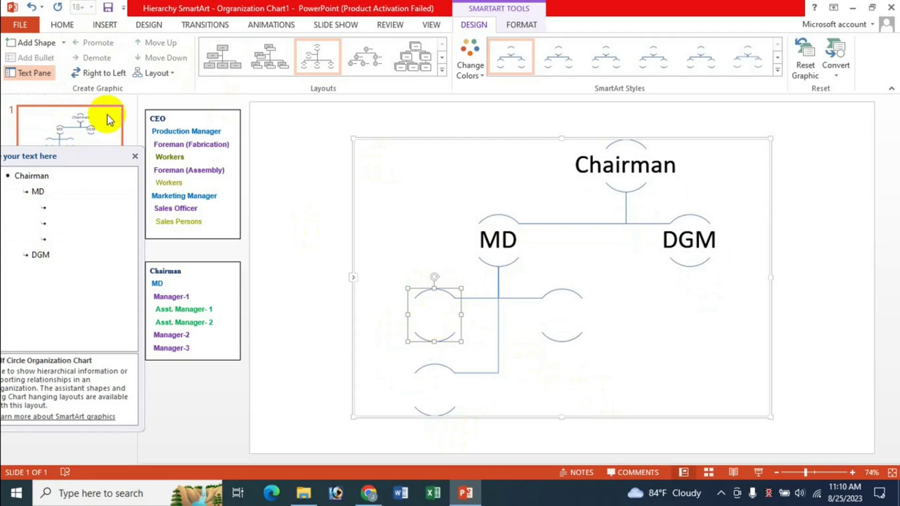
- Label MD's three circles Manager1, Manager2 and Manager3 in the text pane
left_click(49, 208)
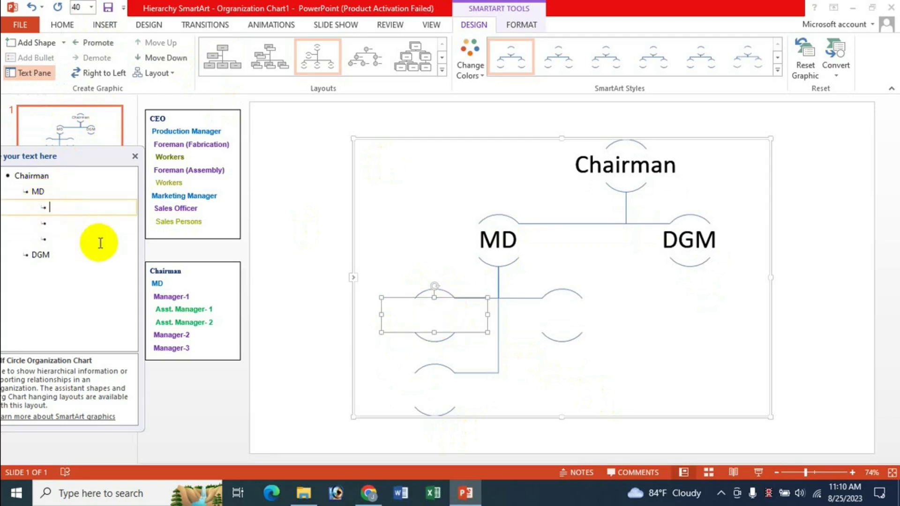
type("Manager")
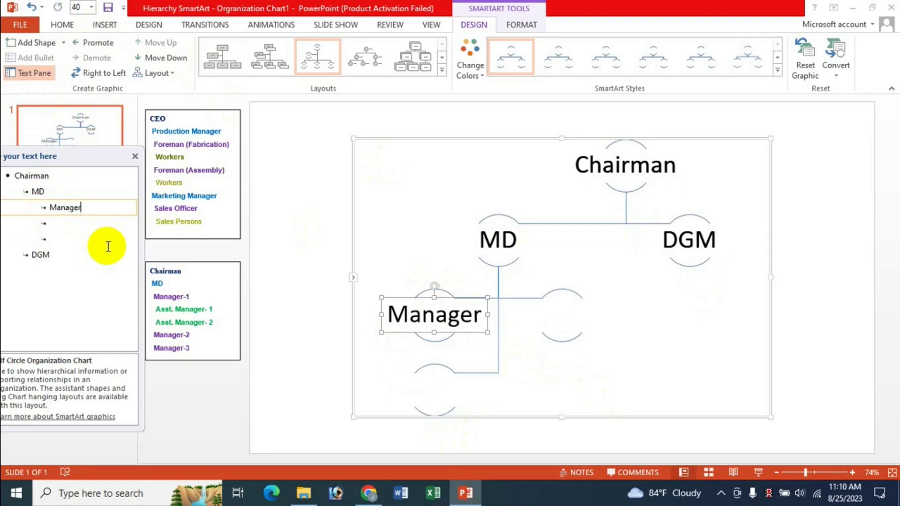
type("1")
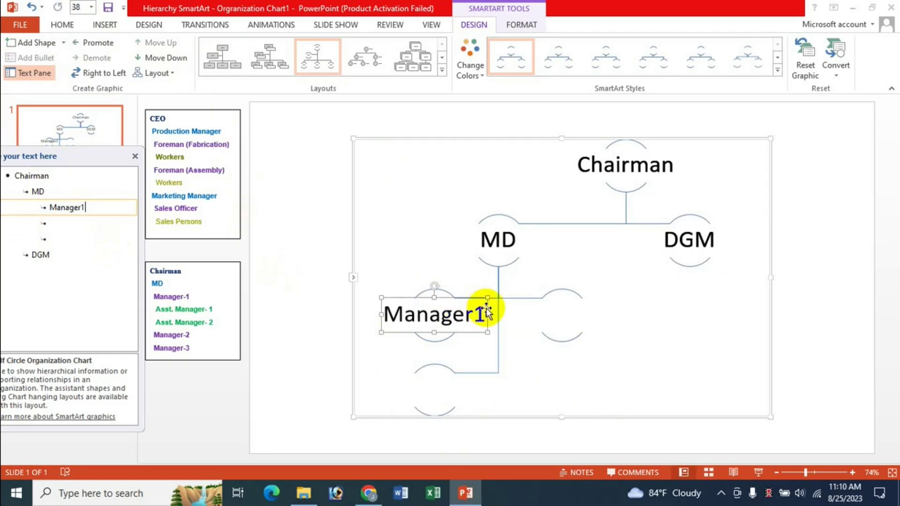
left_click(567, 293)
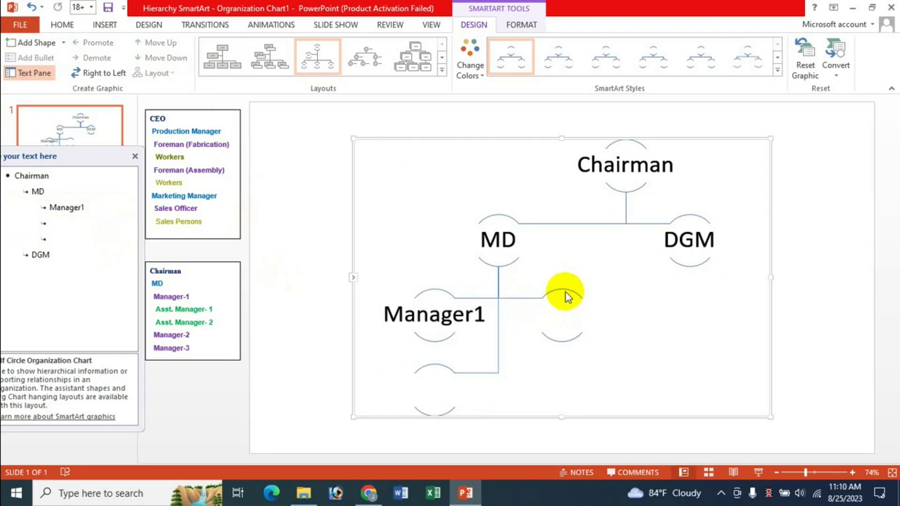
left_click(561, 288)
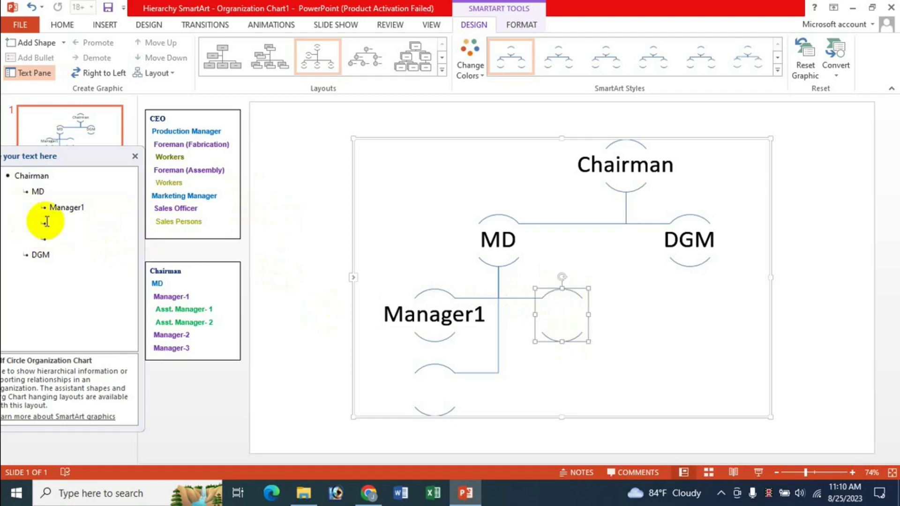
left_click(70, 223)
type("anag")
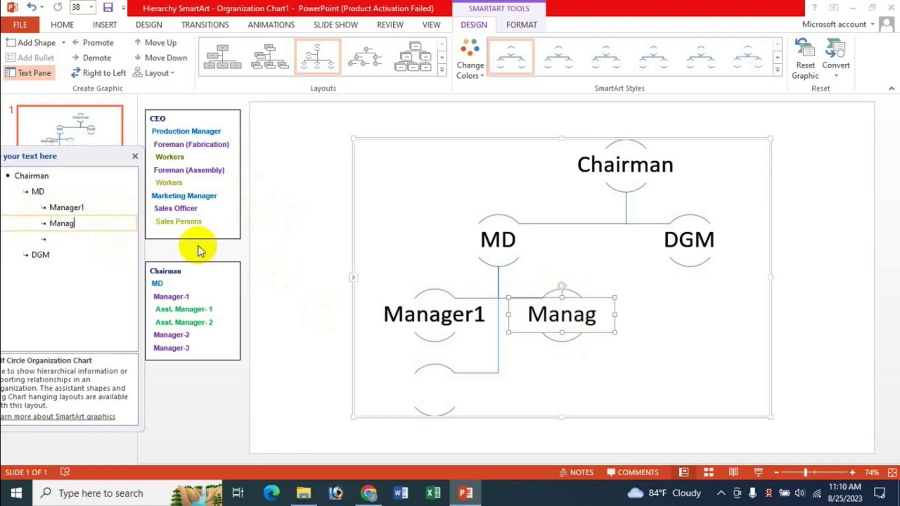
type("er2")
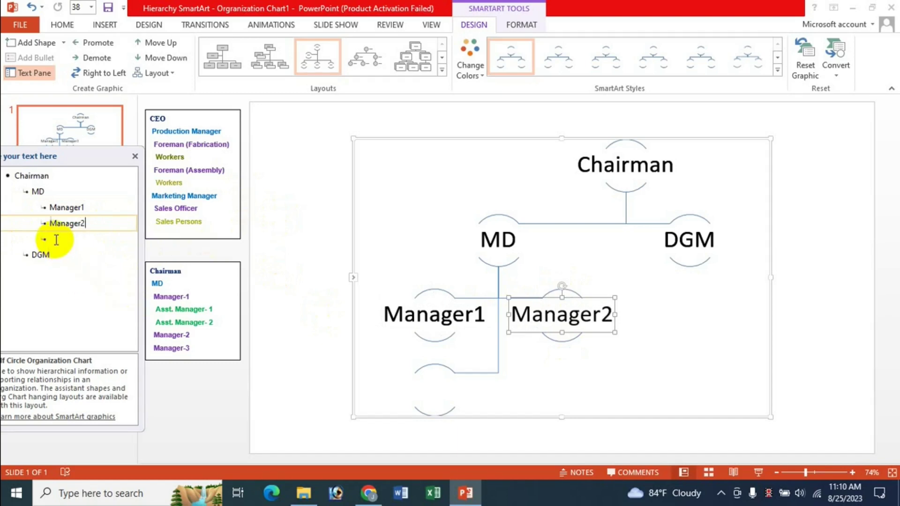
key("Down")
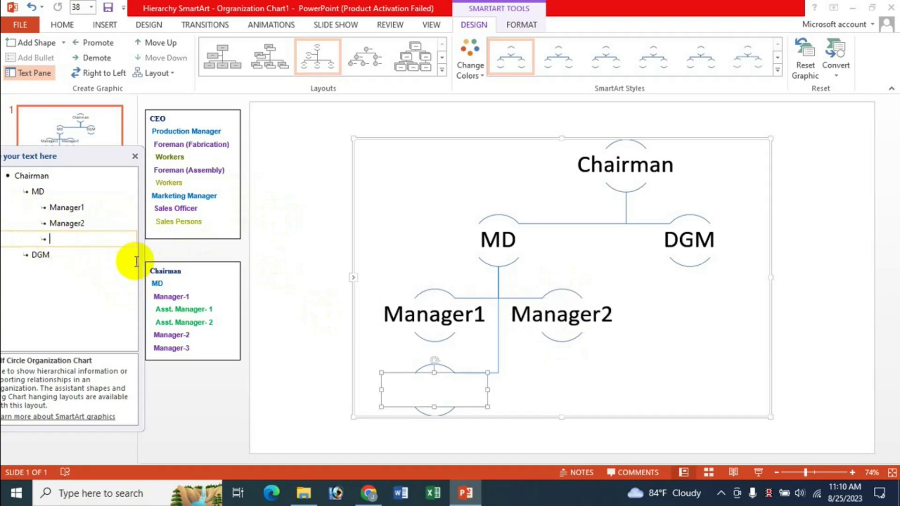
type("Manager")
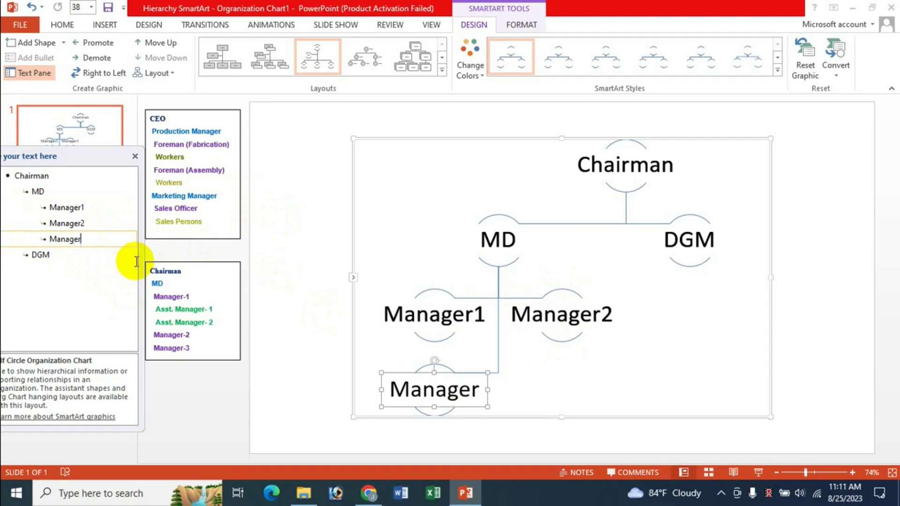
type("3")
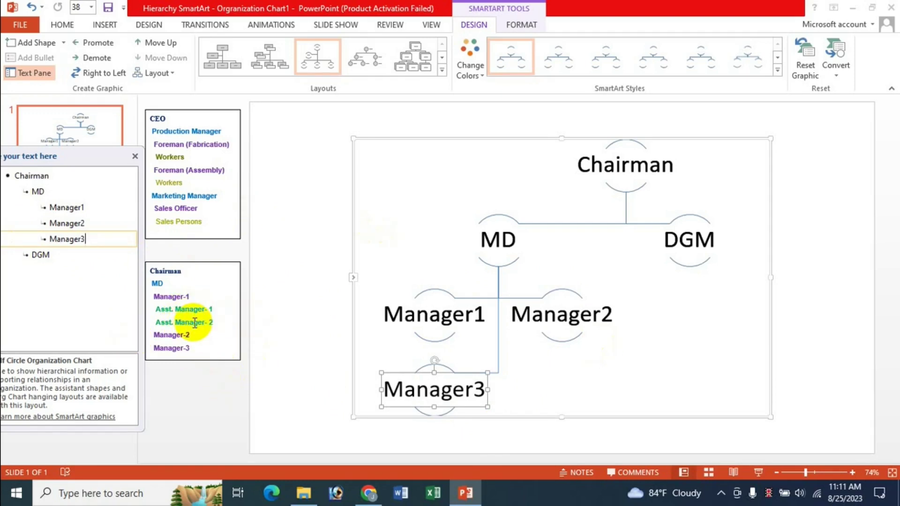
left_click(428, 301)
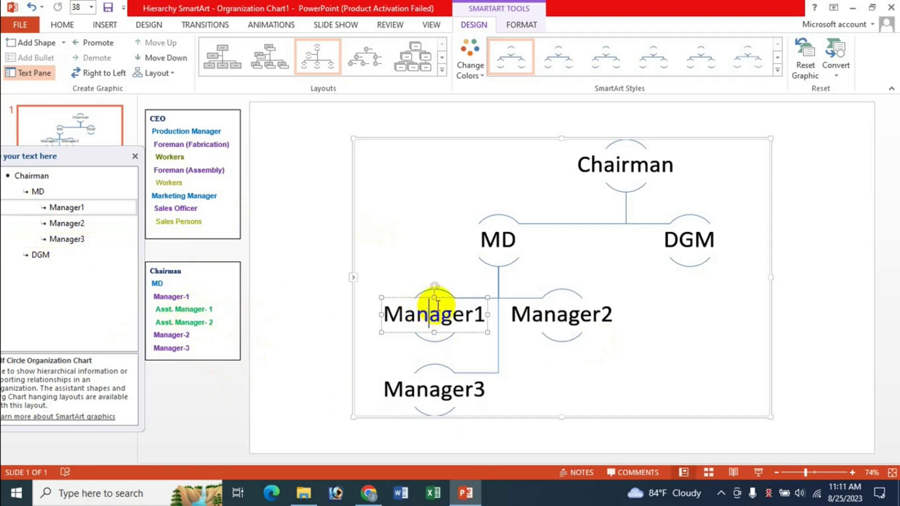
- Add an assistant shape and a second shape beside it under Manager1
left_click(428, 299)
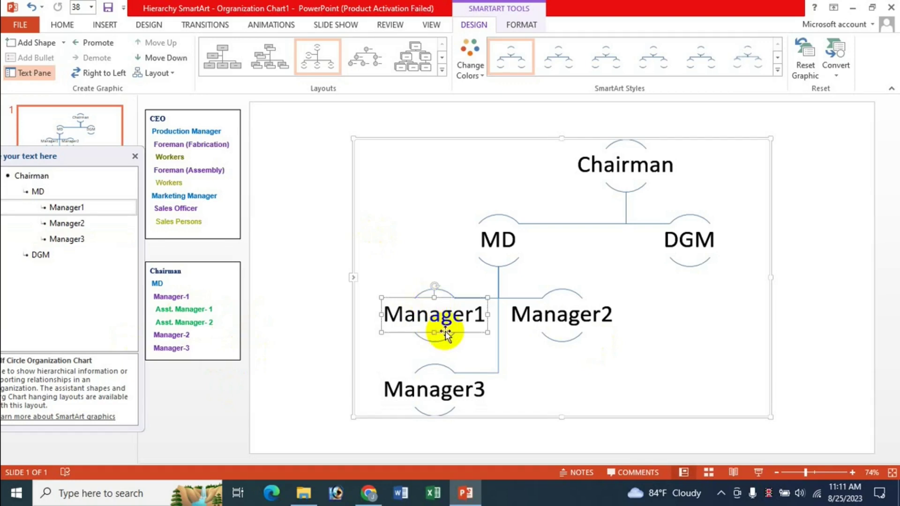
left_click(63, 45)
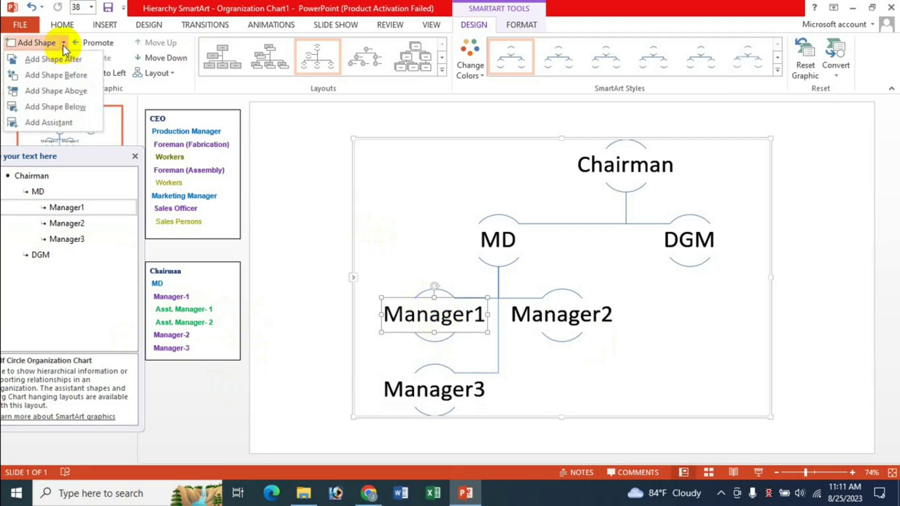
left_click(47, 123)
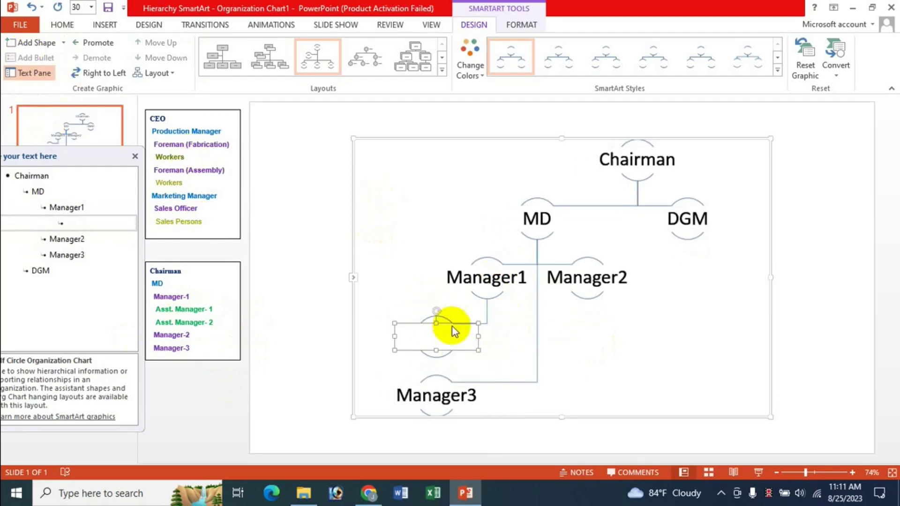
left_click(64, 43)
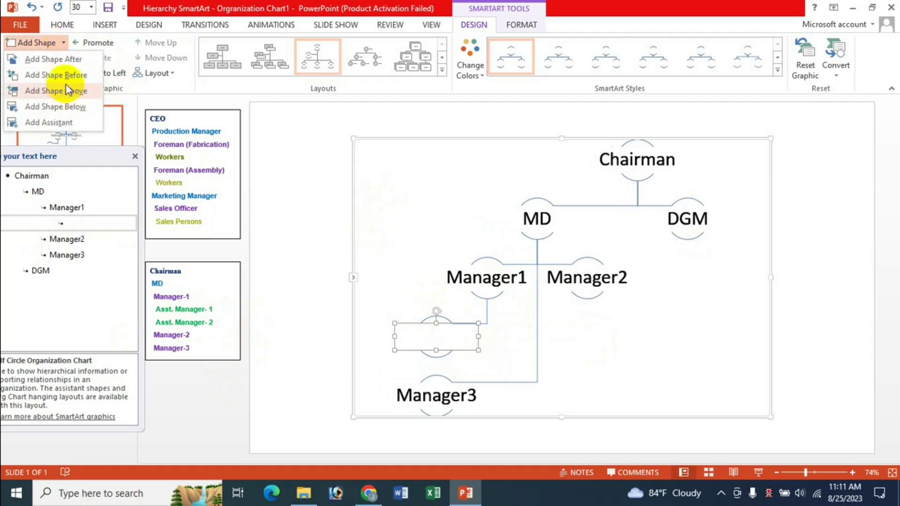
left_click(536, 229)
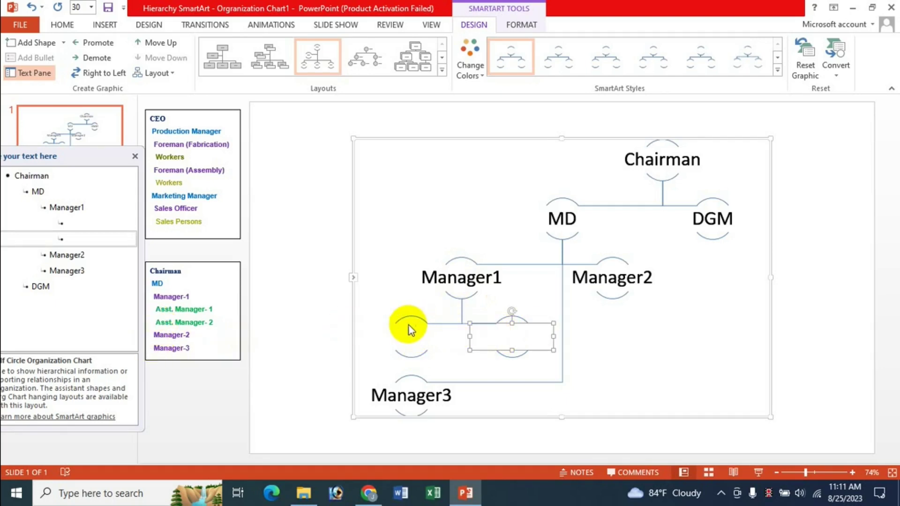
left_click(420, 336)
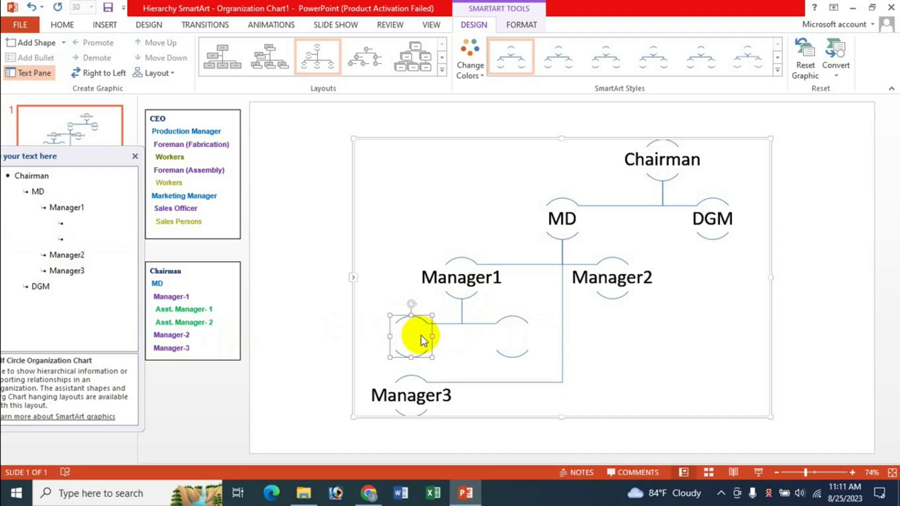
left_click(66, 223)
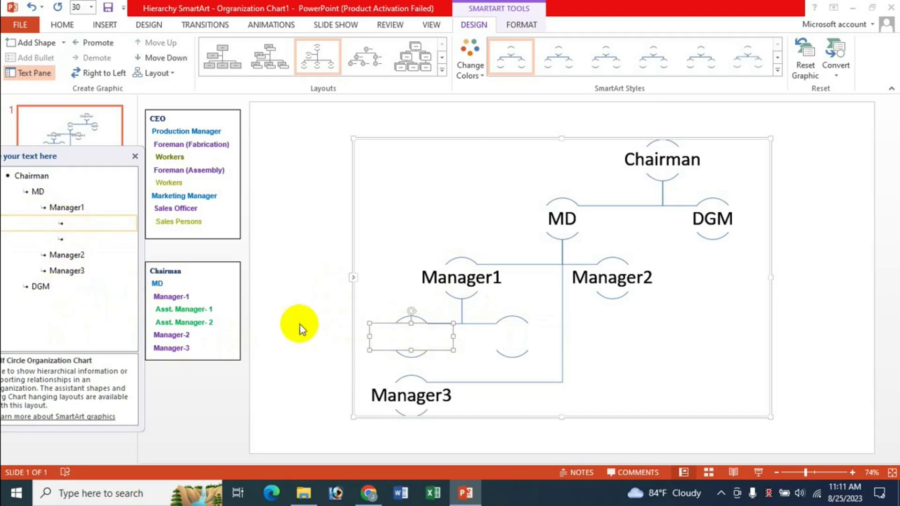
- Label Manager1's two subordinate shapes Asst. Manager1 and Asst. Manager2
type("As")
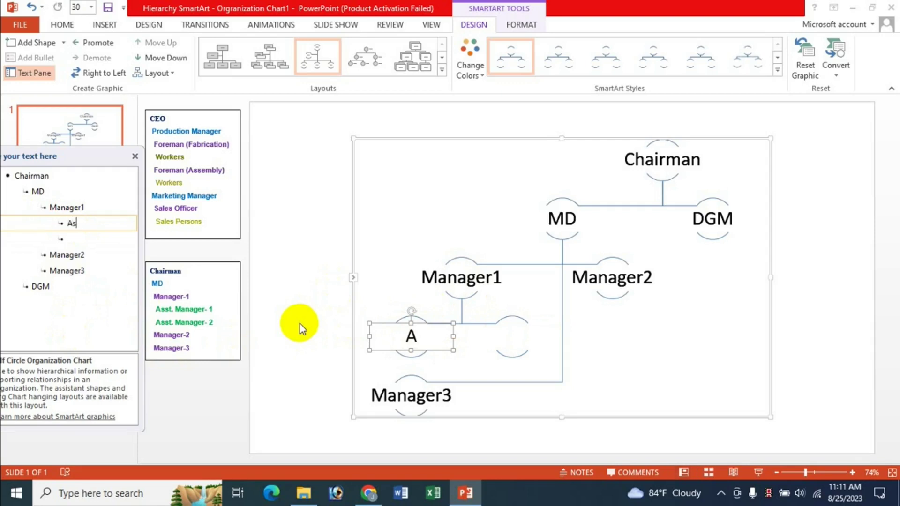
type("st.")
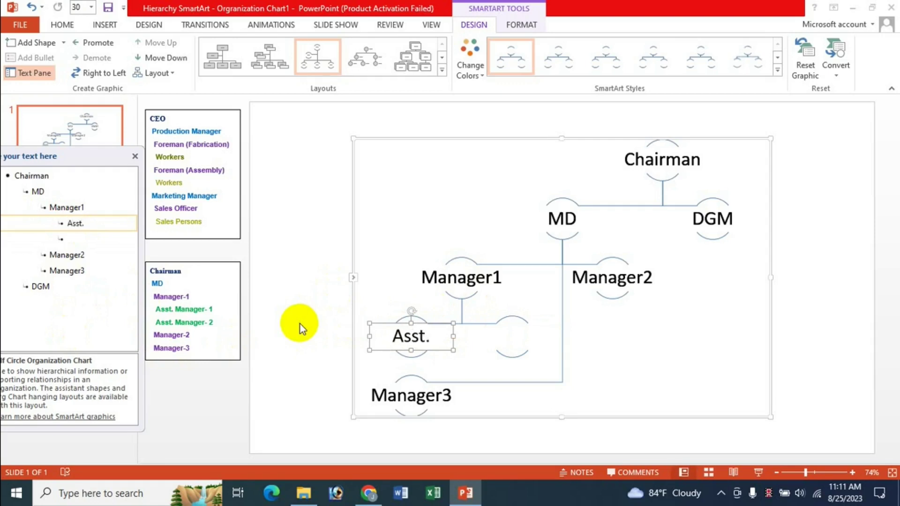
type(" Manager1")
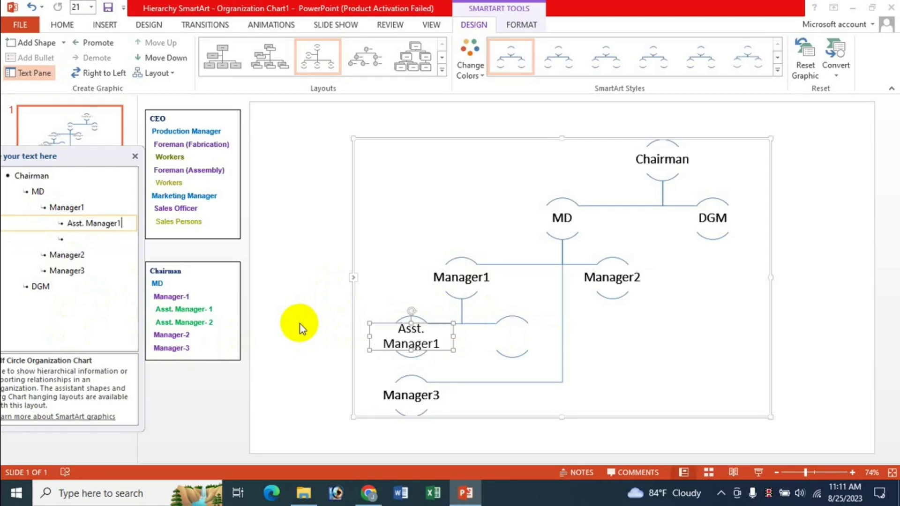
key("Down")
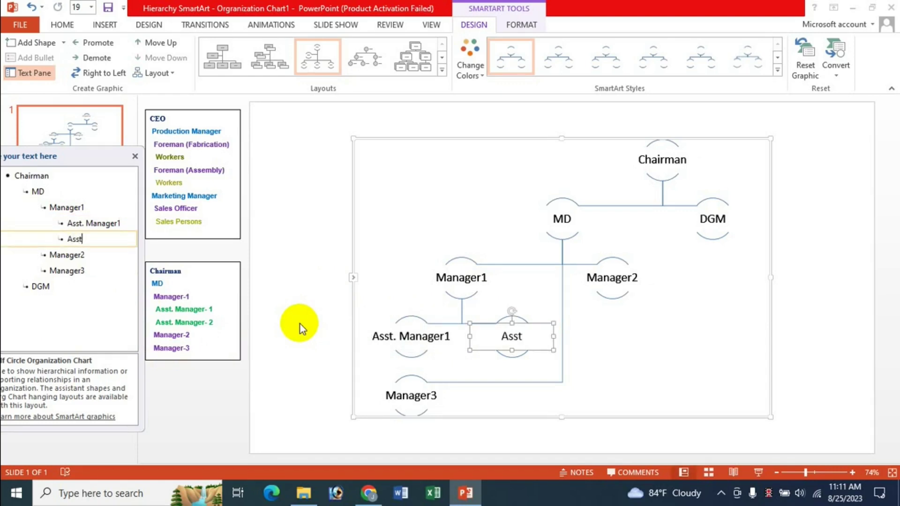
type("NMa")
type("Ma")
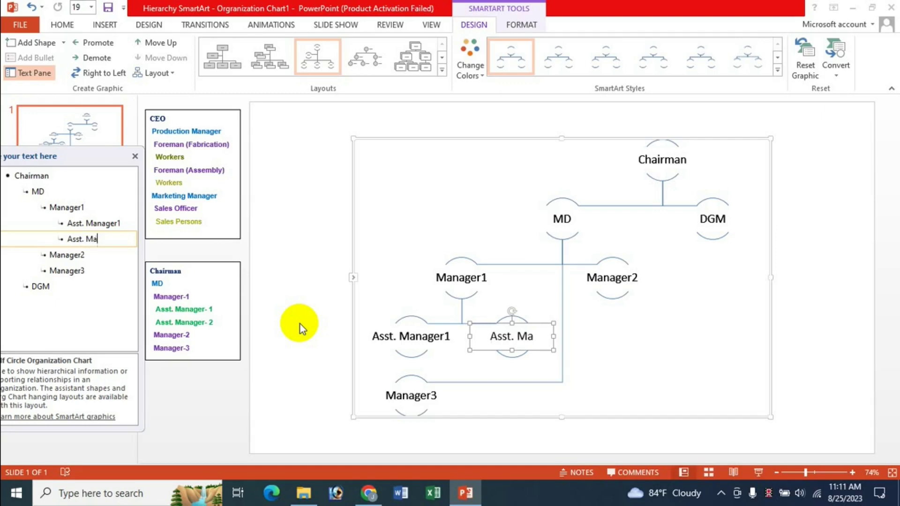
type("er2")
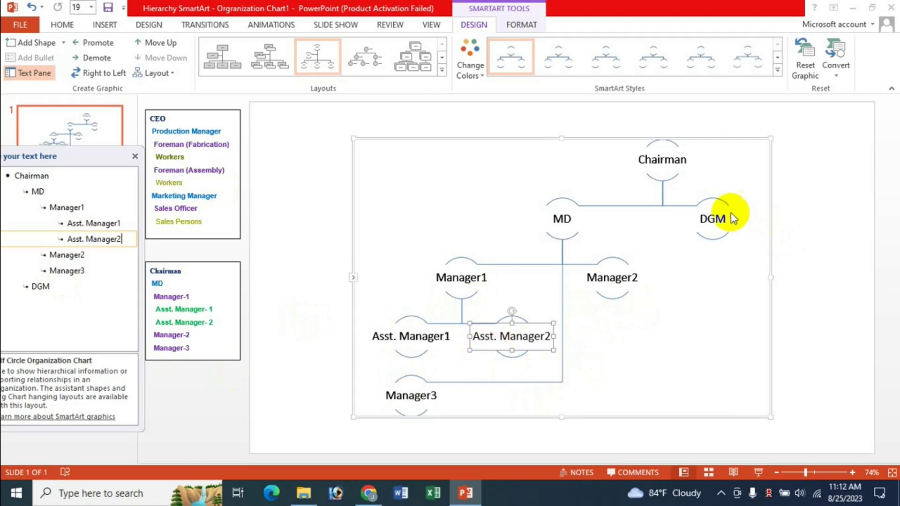
left_click(714, 210)
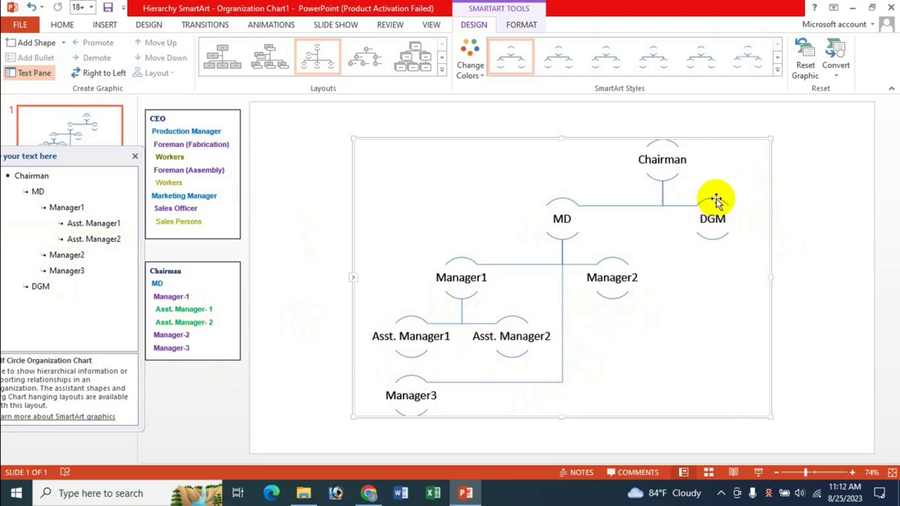
left_click(717, 221)
left_click(719, 200)
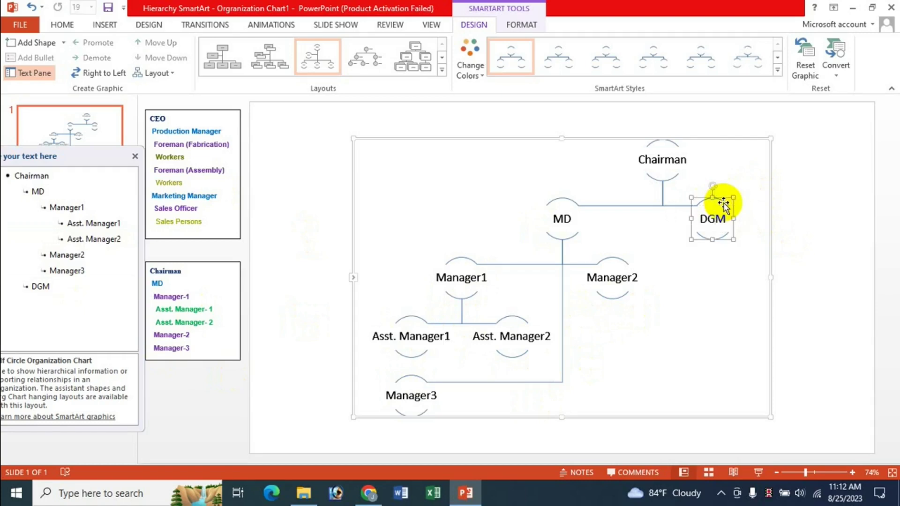
- Switch the whole Chairman chart to the Horizontal Hierarchy layout
left_click(64, 41)
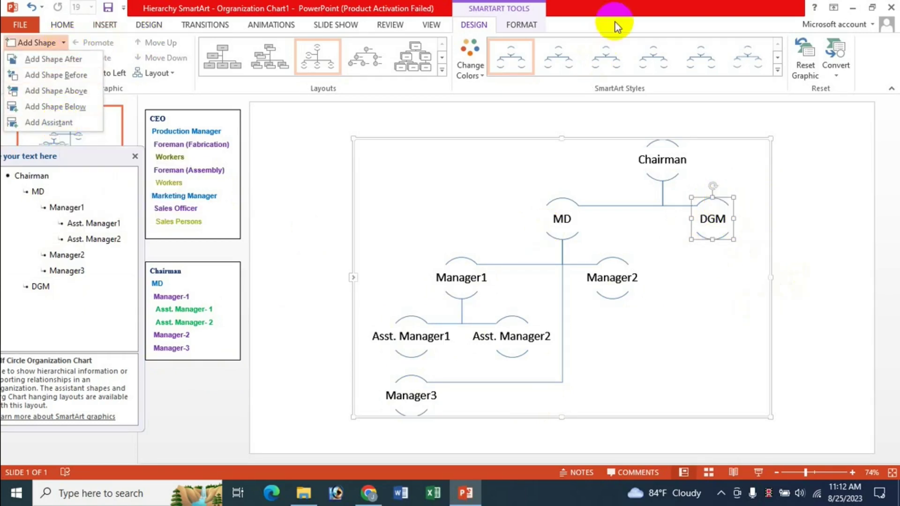
left_click(704, 296)
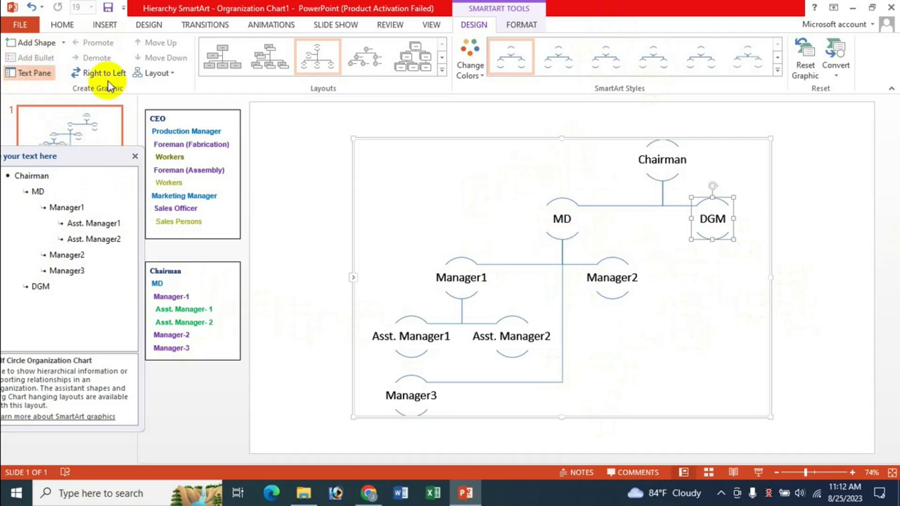
left_click(613, 137)
left_click(441, 71)
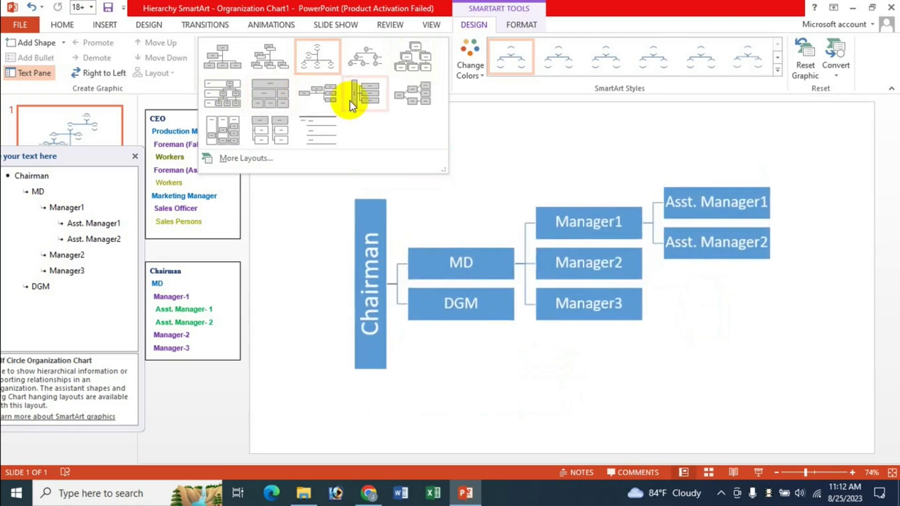
left_click(396, 96)
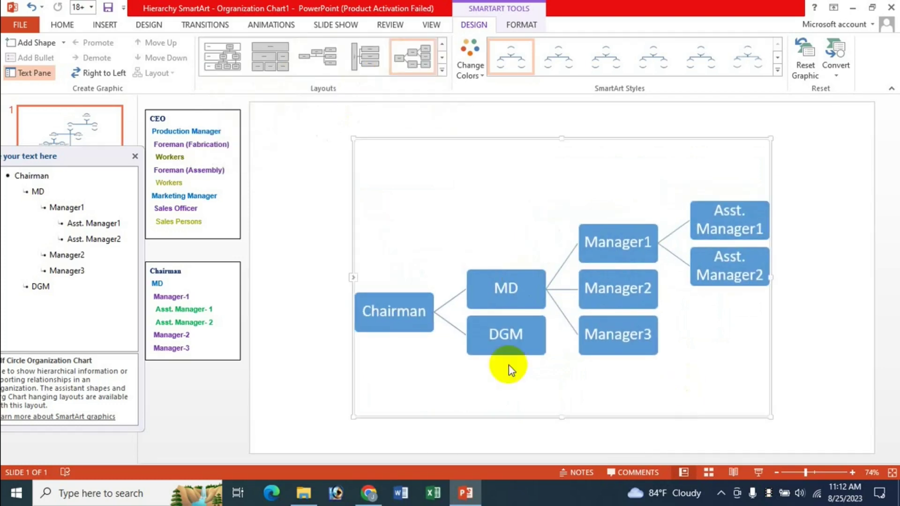
- Recolour the horizontal org chart with the yellow-and-green Colorful scheme and a light gradient style
left_click(469, 70)
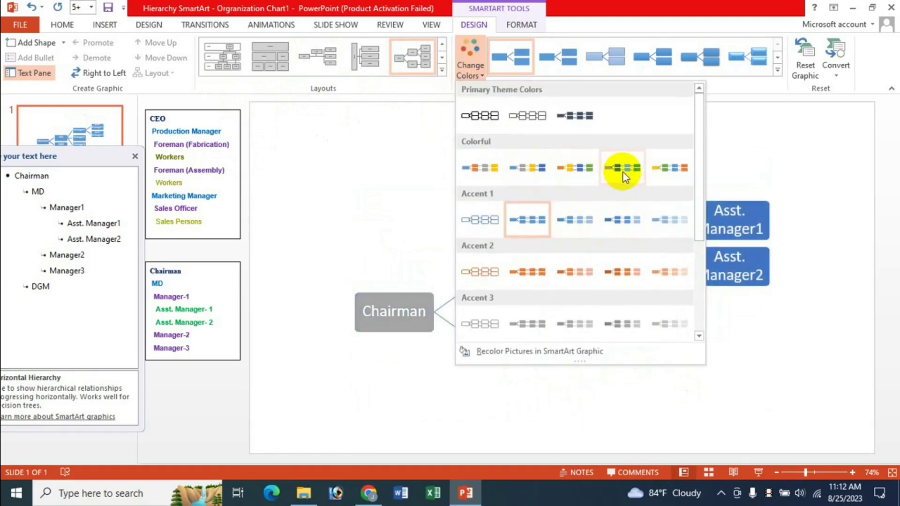
left_click(662, 169)
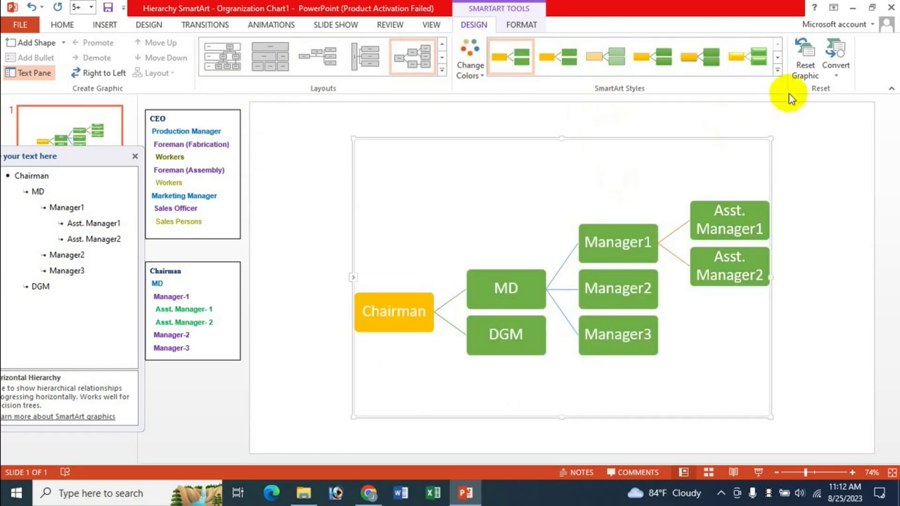
left_click(777, 72)
left_click(632, 128)
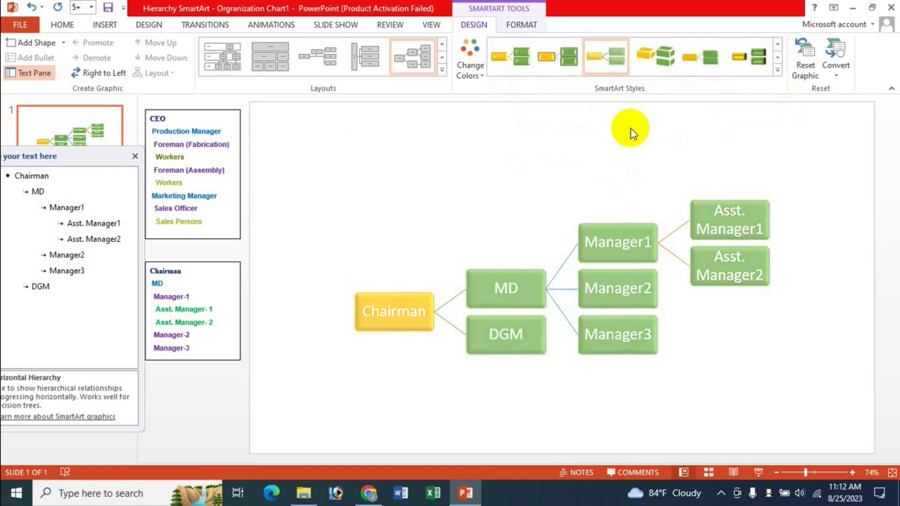
- Look over the convert and shape format options, then delete the Chairman org chart from the slide
left_click(842, 78)
left_click(747, 7)
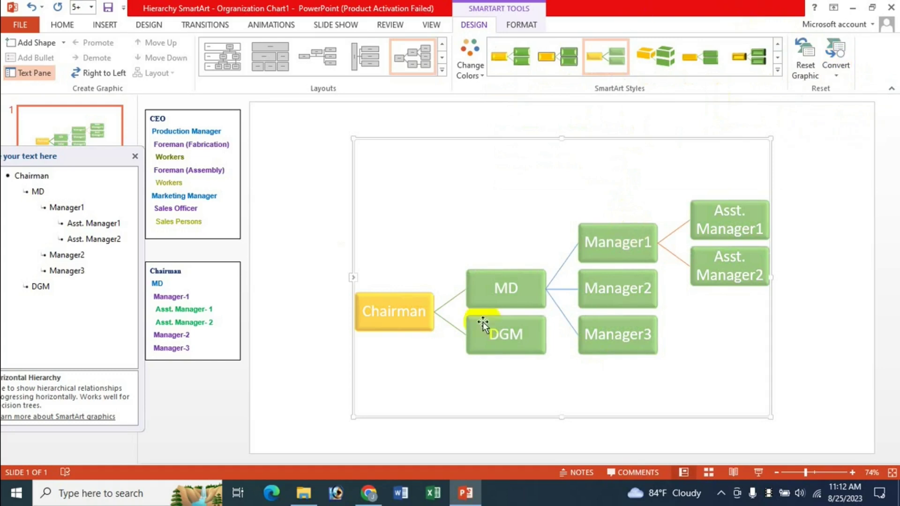
left_click(519, 24)
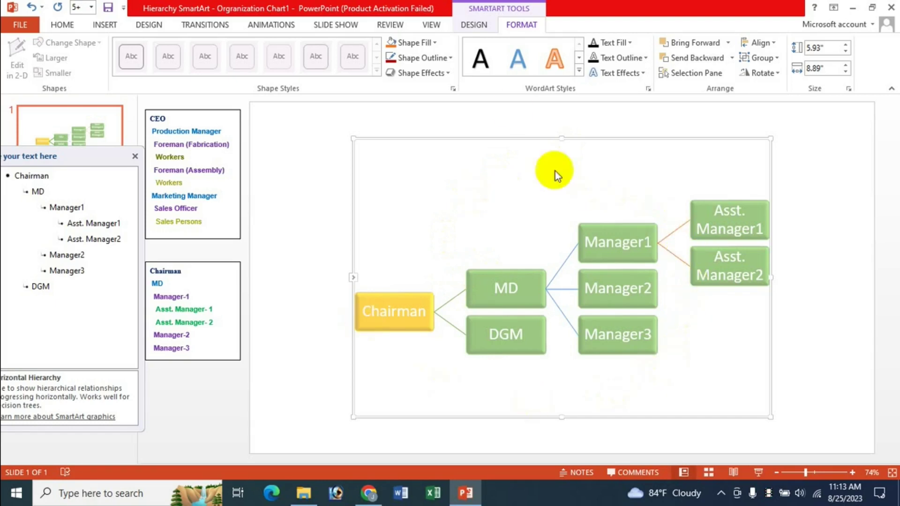
left_click(474, 23)
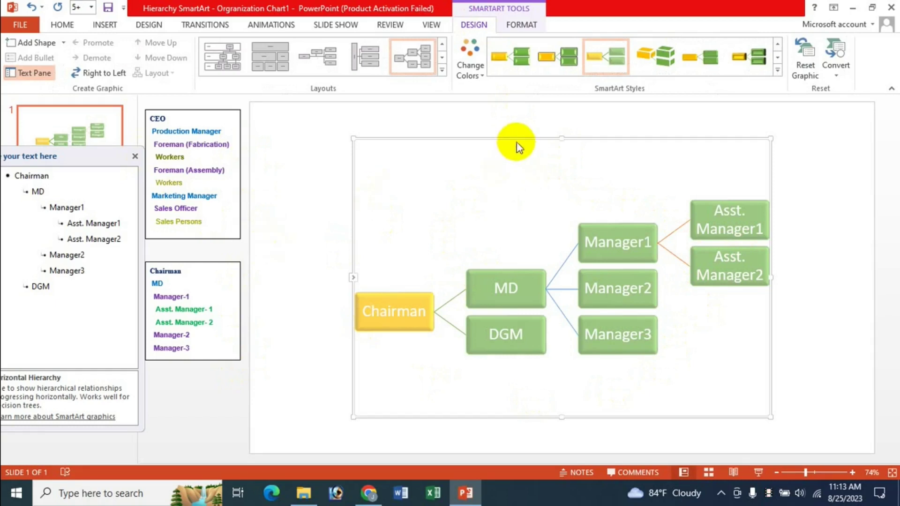
key("Delete")
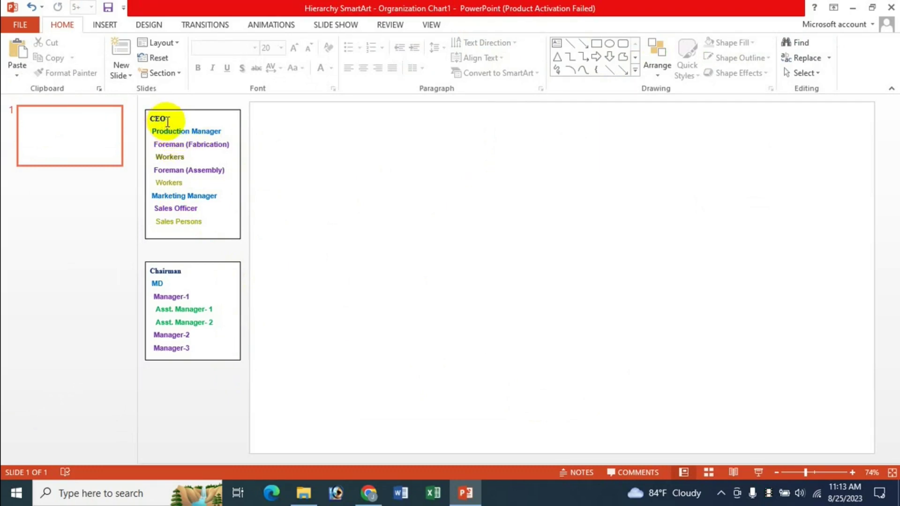
- Copy the whole CEO outline text, from CEO down to Sales Persons, to the clipboard
left_click(167, 123)
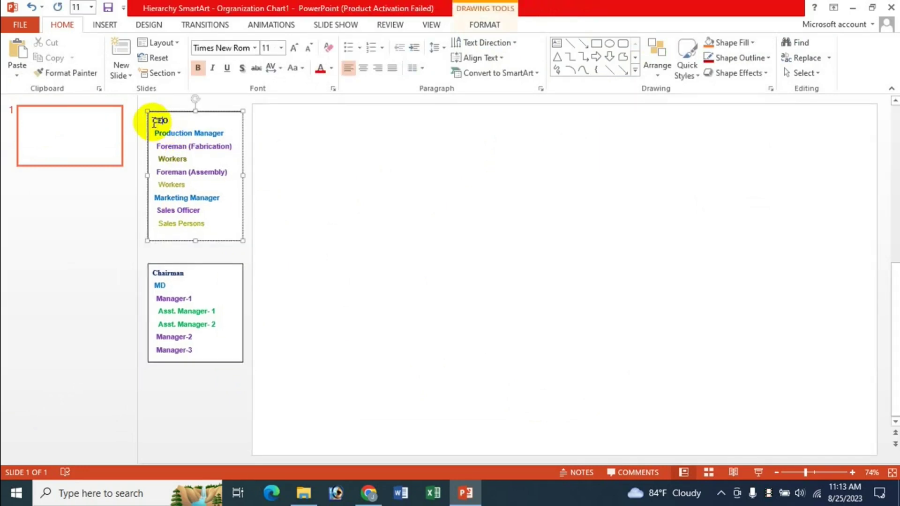
left_click(188, 133)
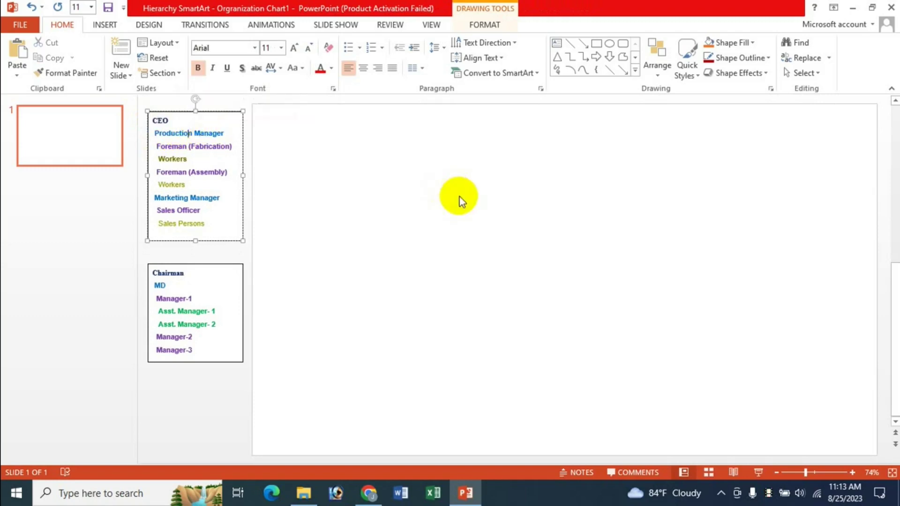
key("ctrl+a")
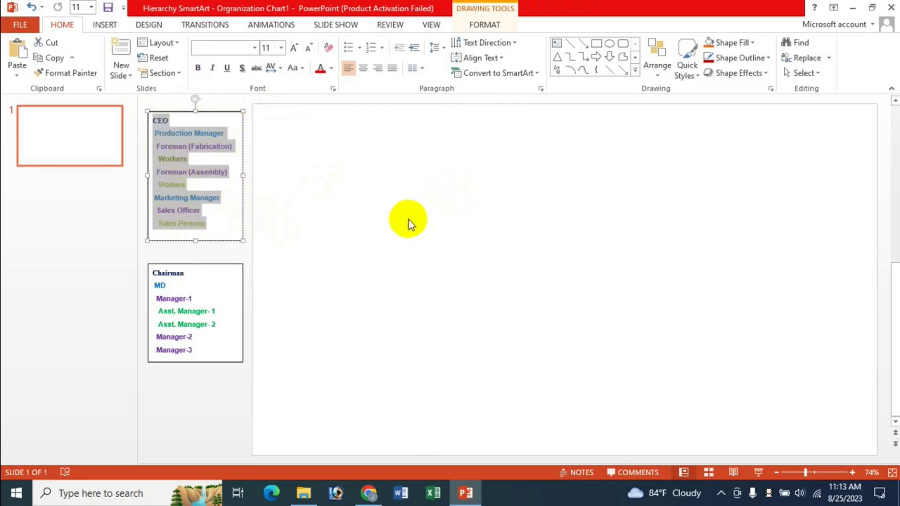
key("ctrl+c")
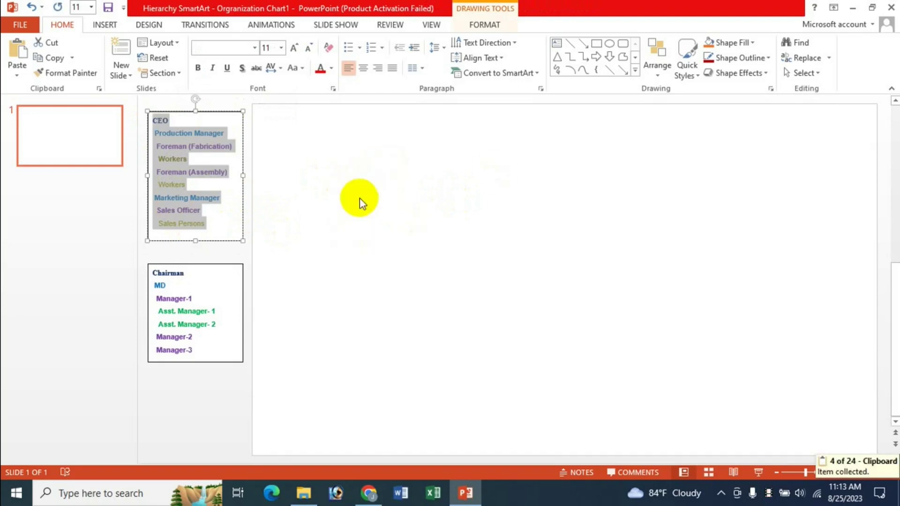
left_click(386, 197)
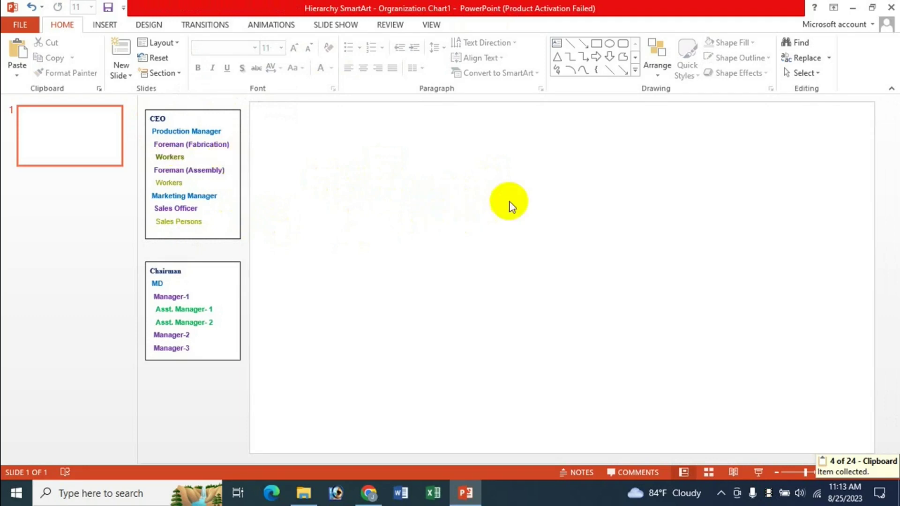
left_click(100, 30)
- Insert a Hierarchy > Name and Title Organization Chart SmartArt graphic on the slide
left_click(258, 58)
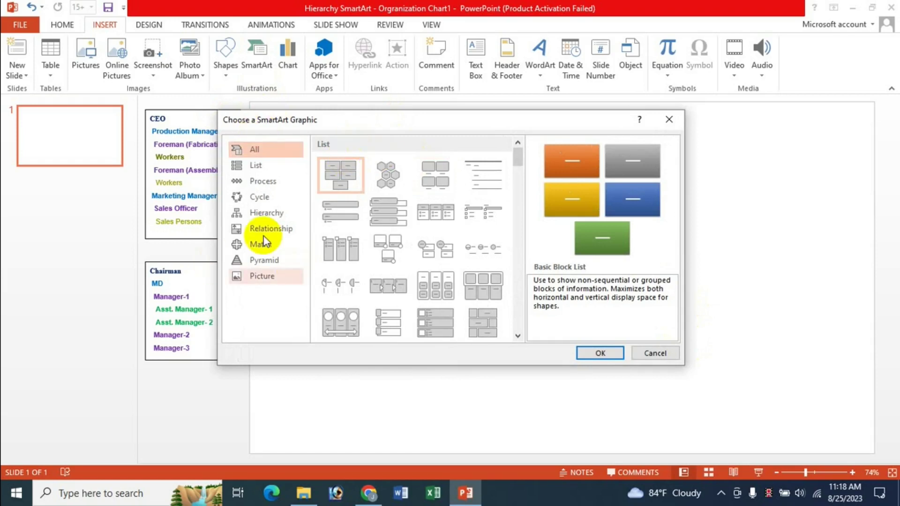
left_click(264, 216)
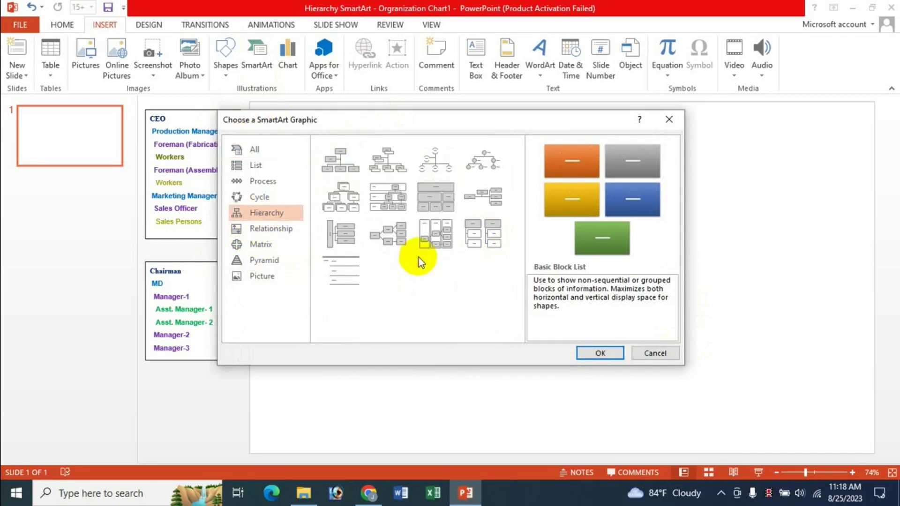
left_click(386, 166)
left_click(595, 353)
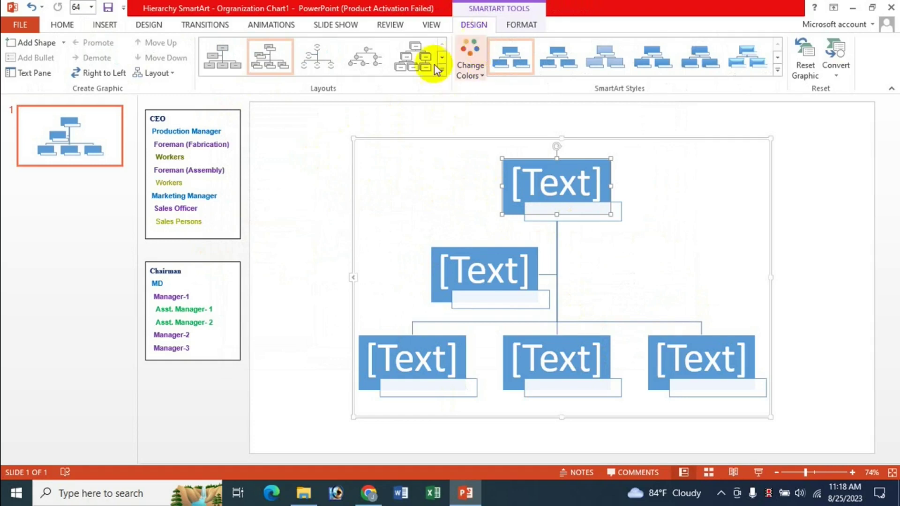
- Replace the chart's placeholder entries in the Text Pane with the pasted CEO-to-Sales Persons list
left_click(34, 74)
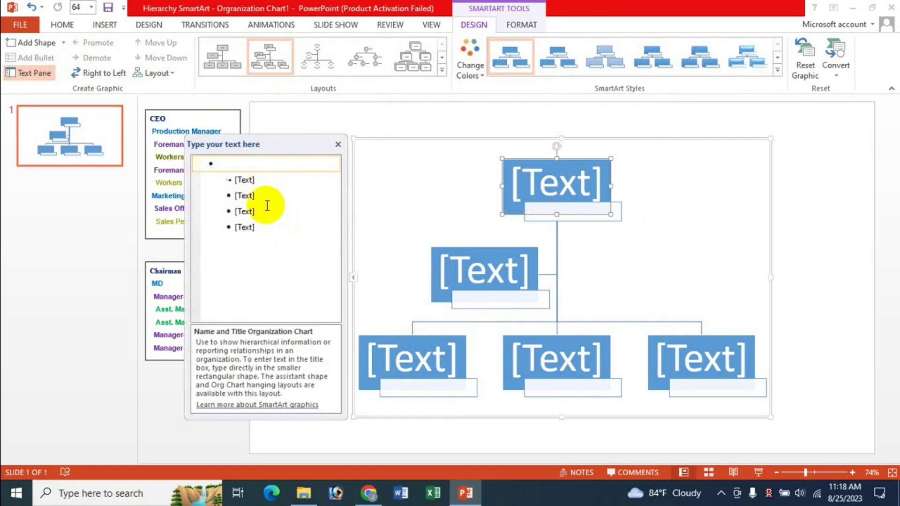
key("ctrl+a")
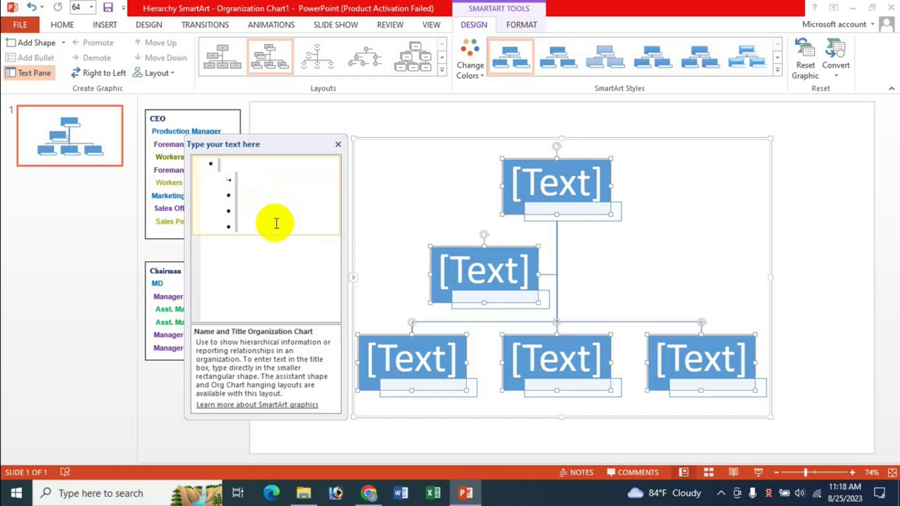
key("Delete")
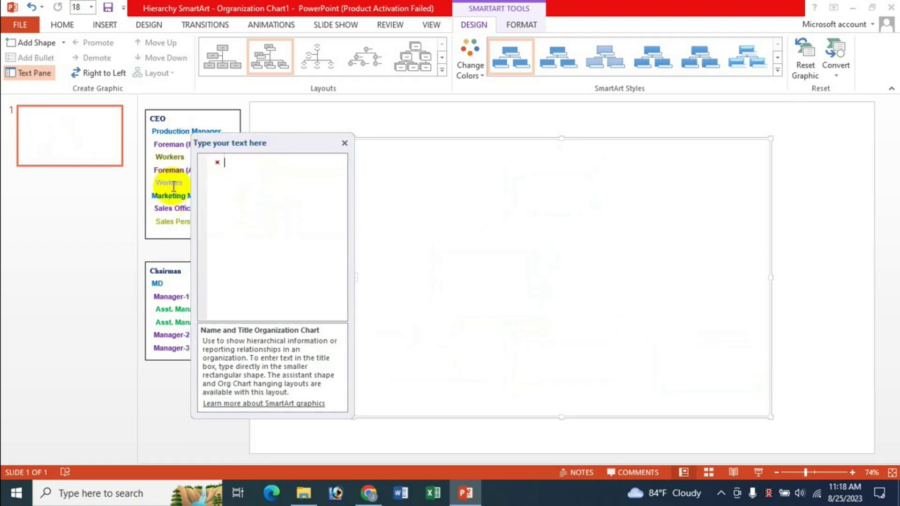
key("ctrl+v")
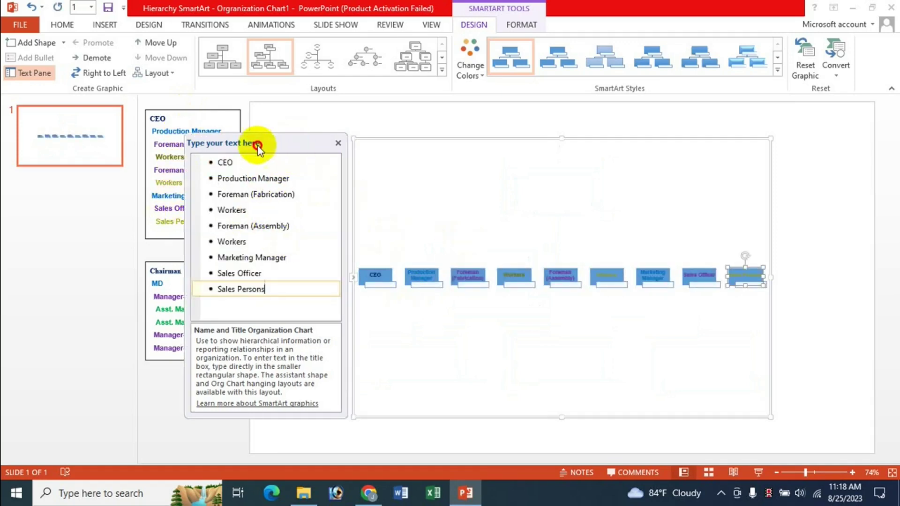
- Demote Production Manager under CEO, Foreman (Fabrication) under it, and Workers under that foreman
mouse_move(262, 143)
left_mouse_down()
mouse_move(229, 147)
mouse_move(332, 153)
left_mouse_up()
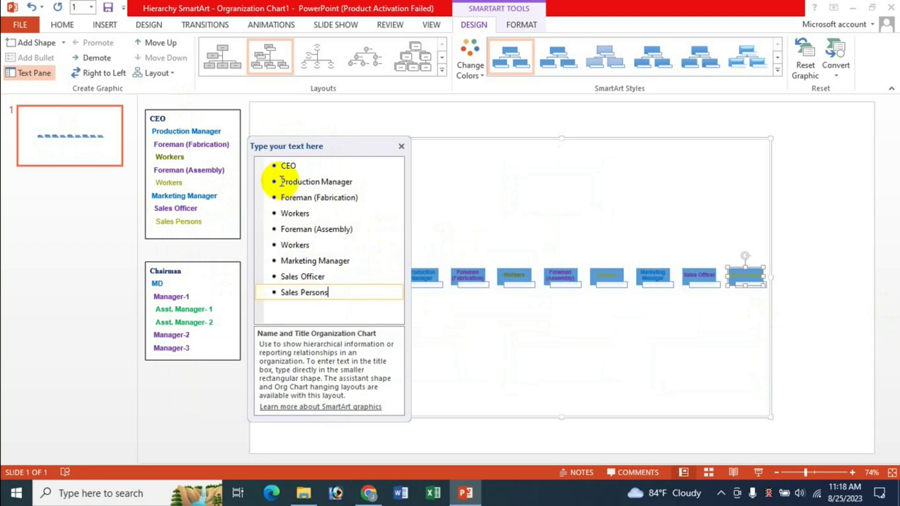
left_click(281, 182)
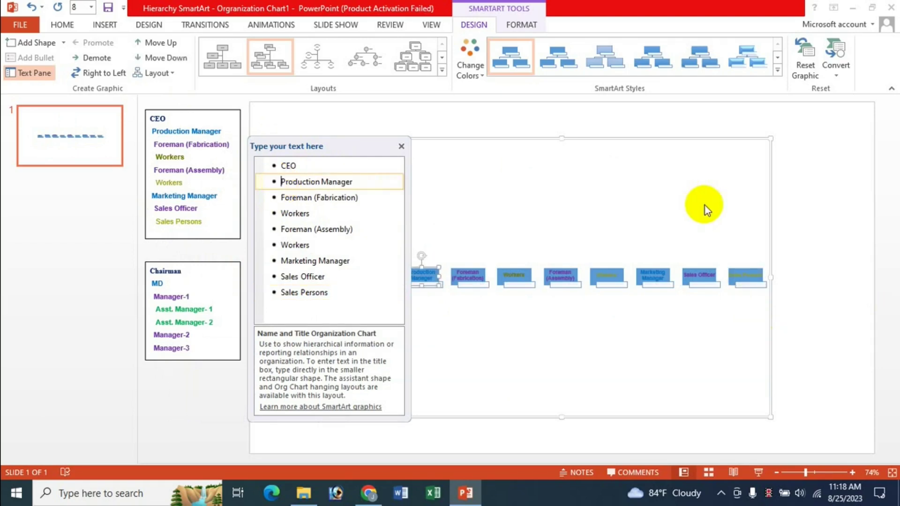
key("Tab")
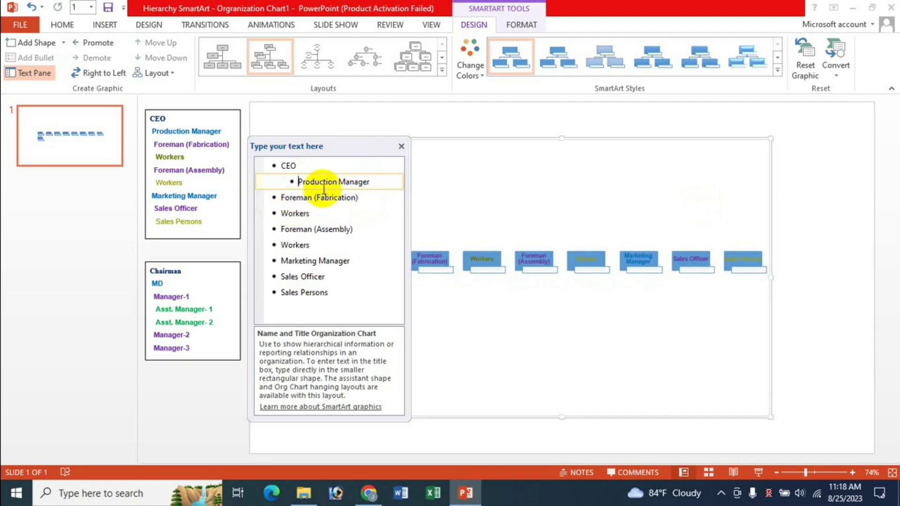
left_click(281, 198)
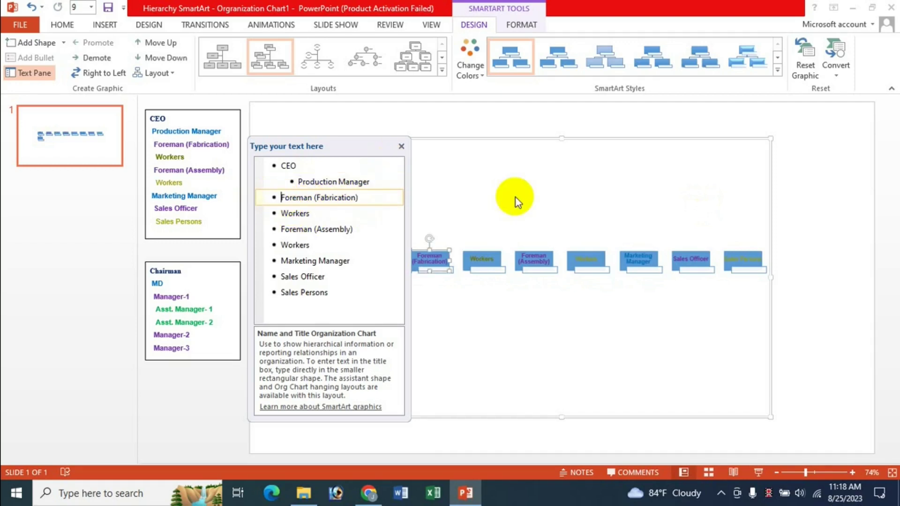
key("Tab")
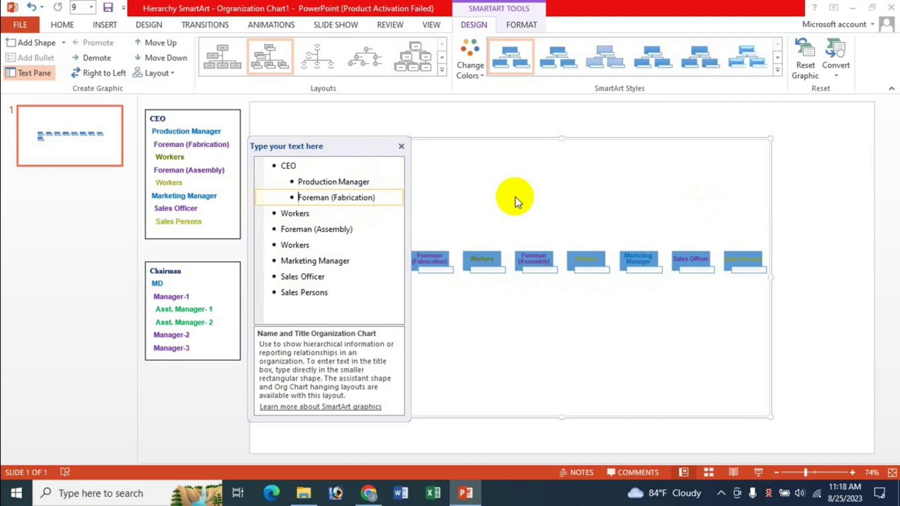
key("Tab")
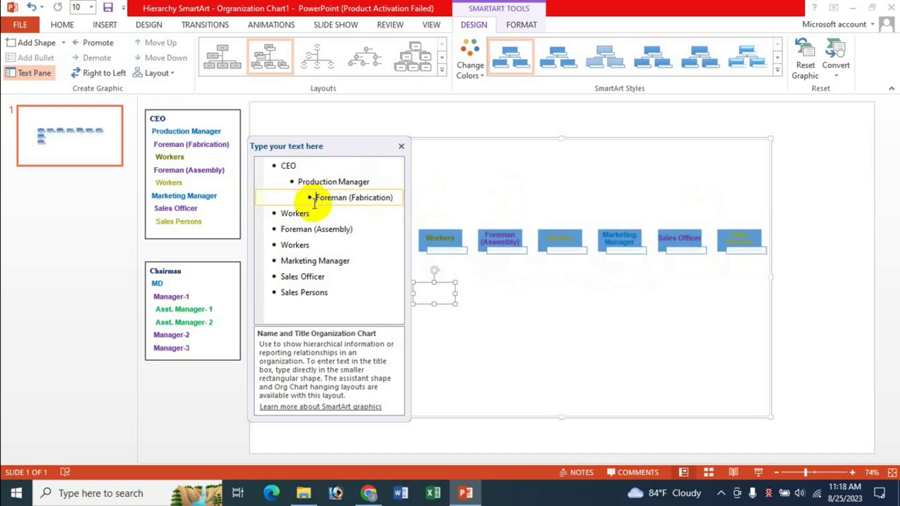
left_click(282, 214)
key("Tab")
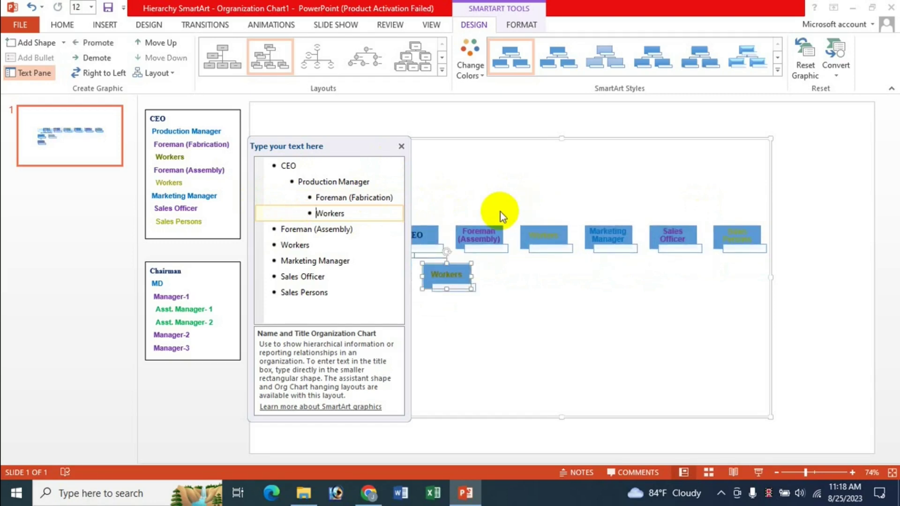
key("Tab")
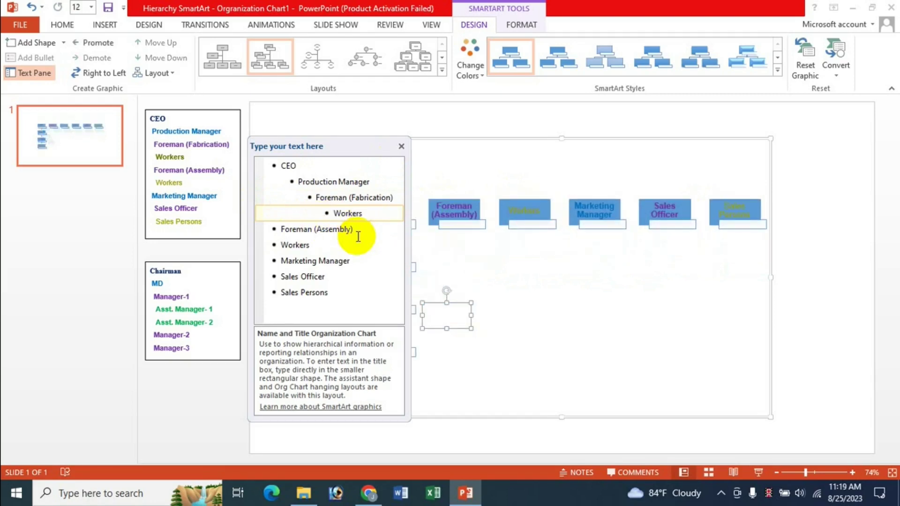
- Place Foreman (Assembly) under Production Manager with the second Workers entry beneath it
left_click_drag(322, 143, 221, 142)
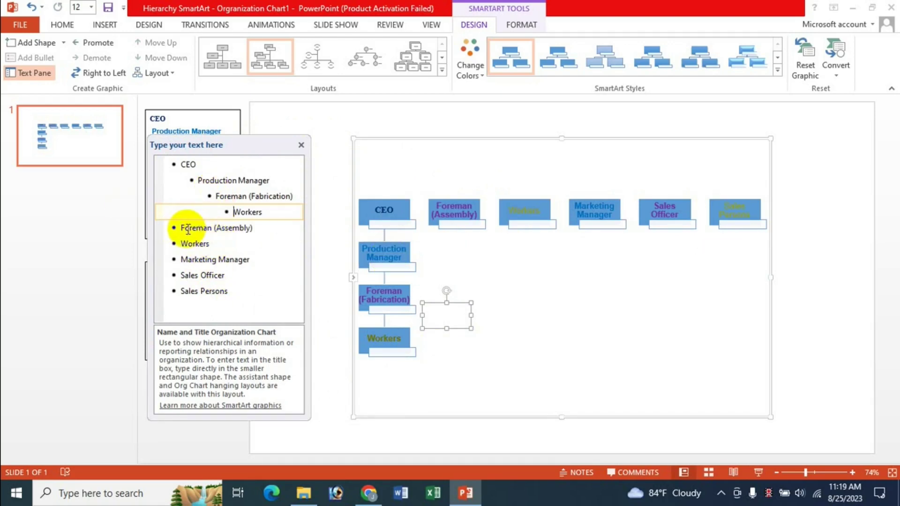
left_click(182, 229)
key("Tab")
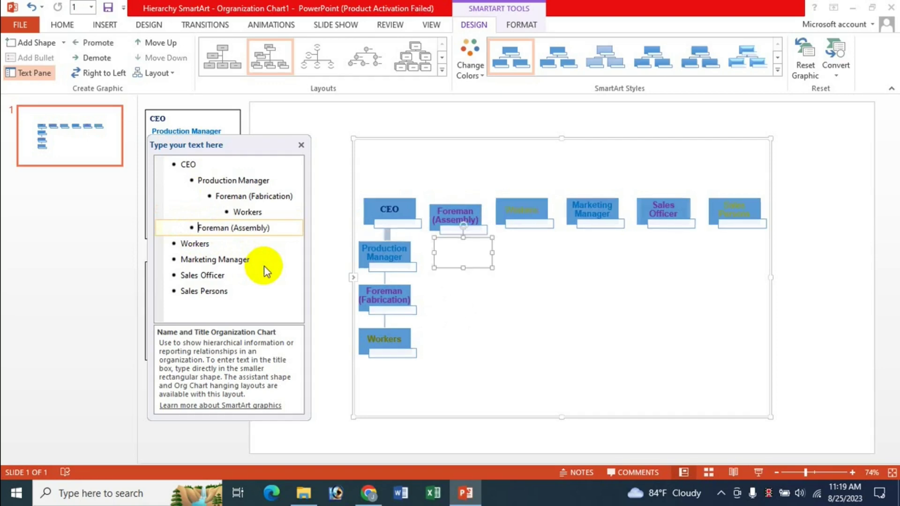
key("Tab")
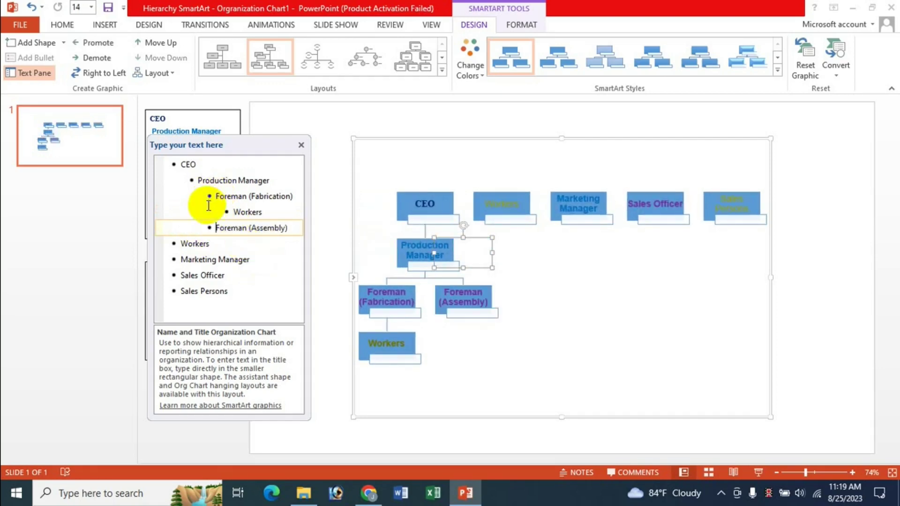
left_click(181, 244)
key("Tab")
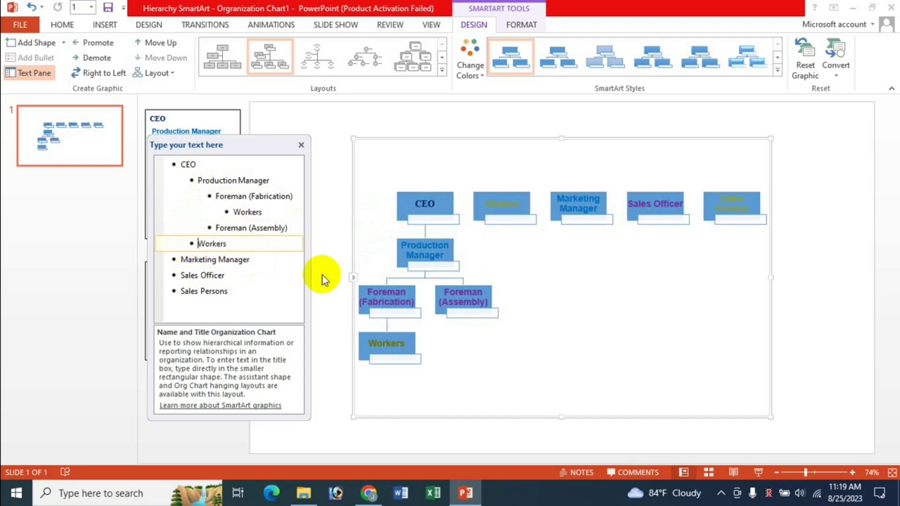
key("Tab")
key("Tab")
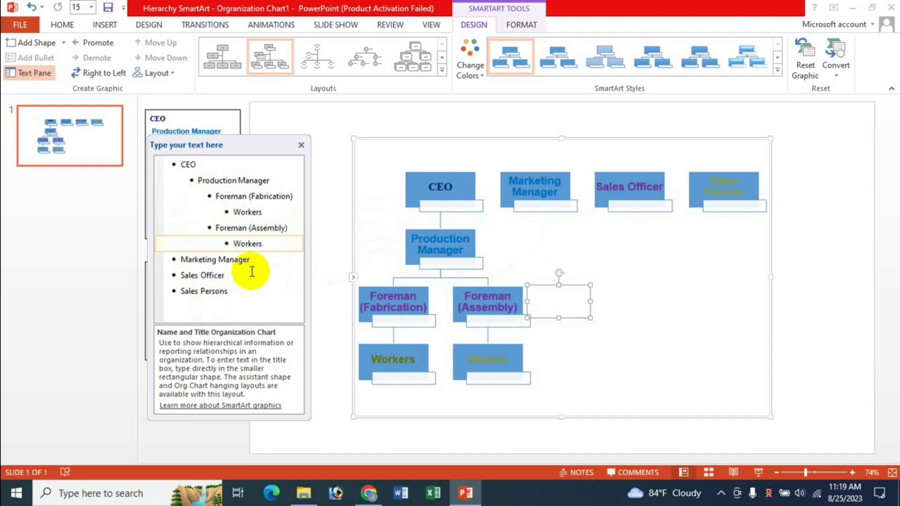
- Put Marketing Manager under CEO, Sales Officer under it, and Sales Persons under Sales Officer
left_click(183, 260)
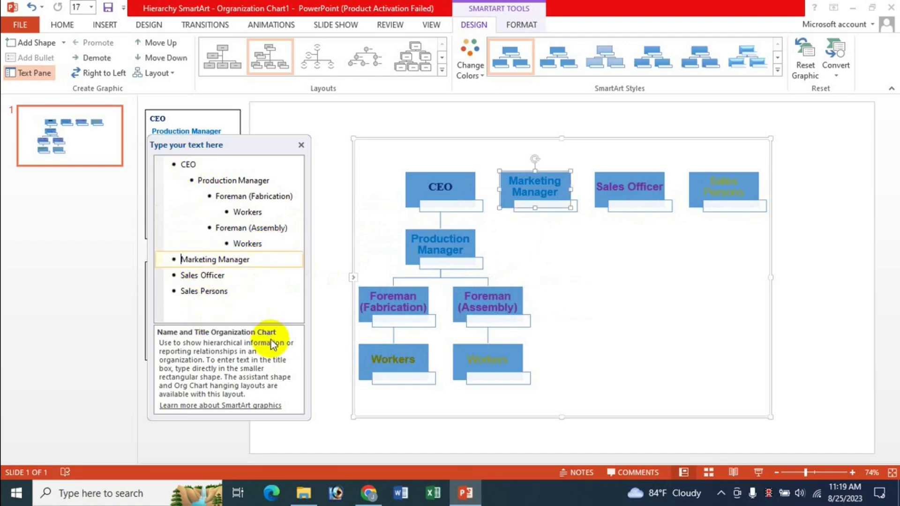
key("Tab")
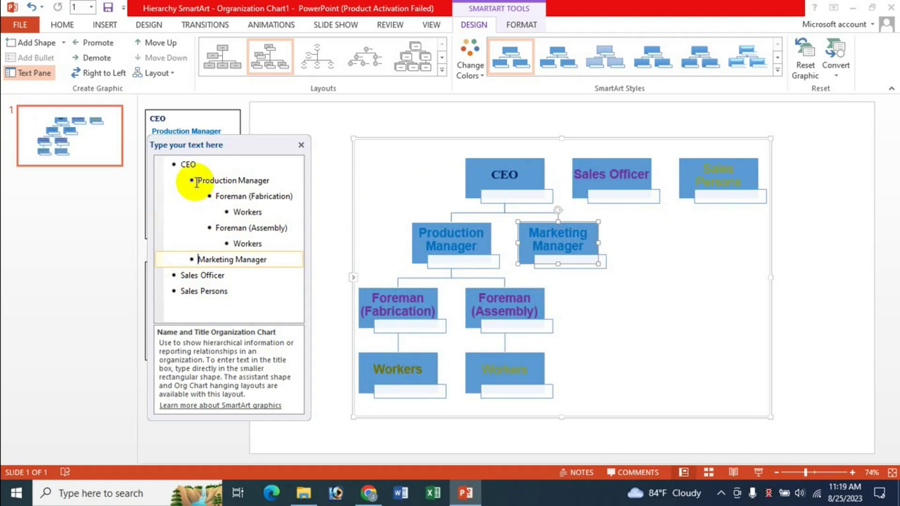
left_click(182, 275)
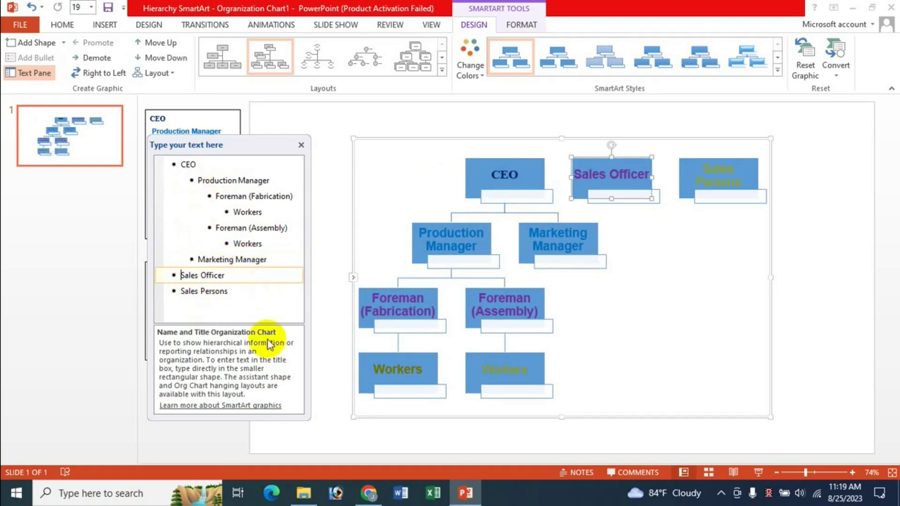
key("Tab")
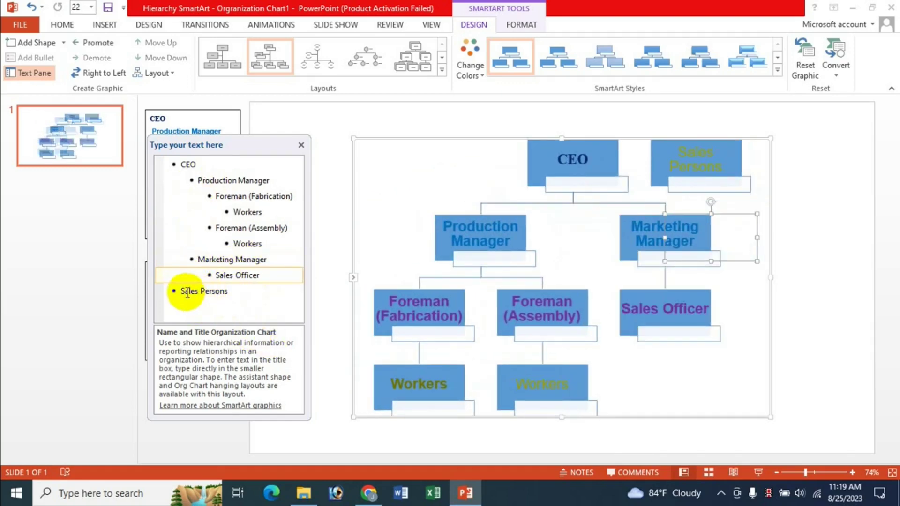
left_click(183, 290)
key("Tab")
key("Tab")
key("Tab")
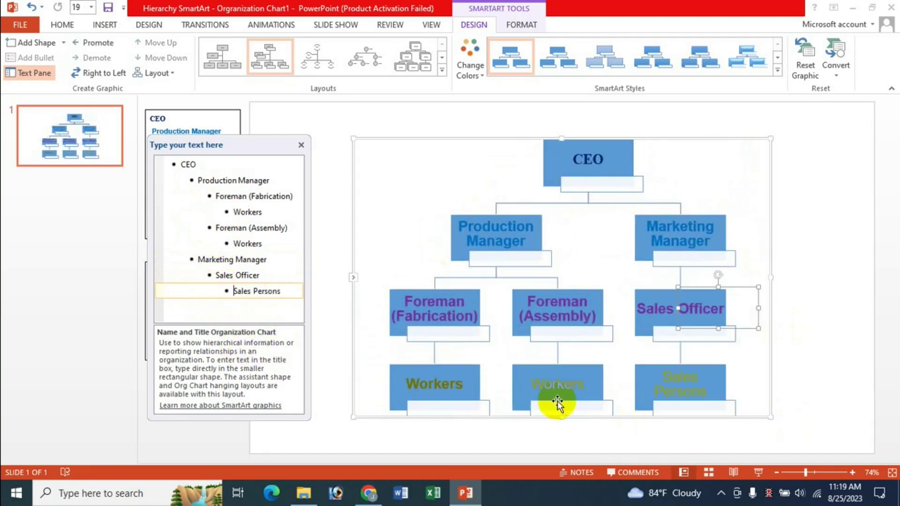
left_click(301, 145)
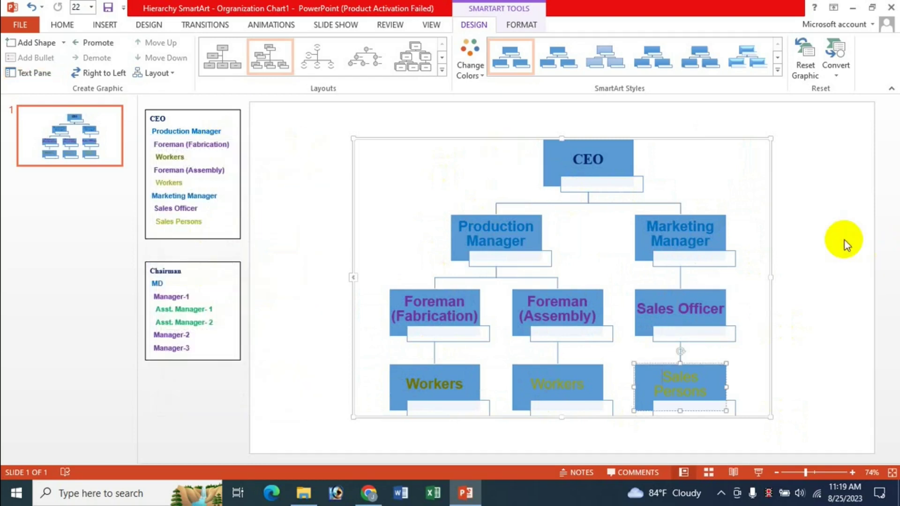
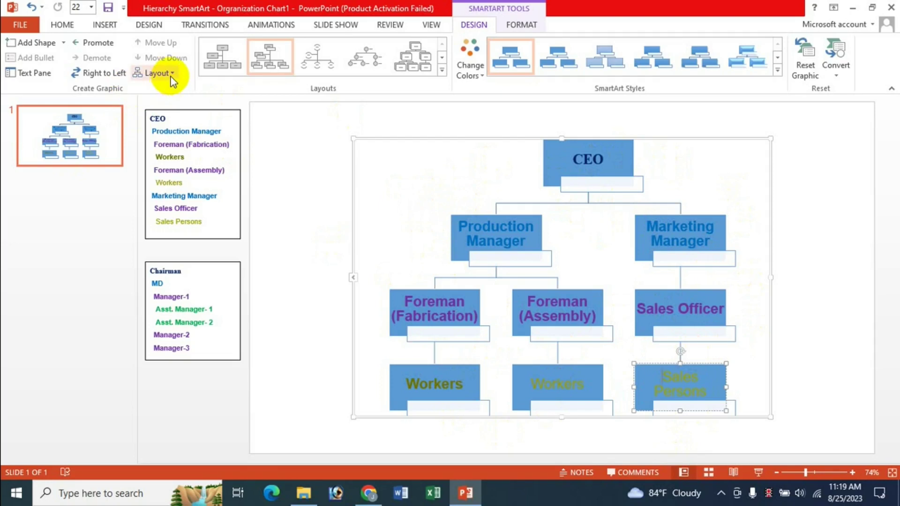
- Switch the CEO chart to the Horizontal Multi-Level Hierarchy layout with a Colorful colour scheme
left_click(441, 72)
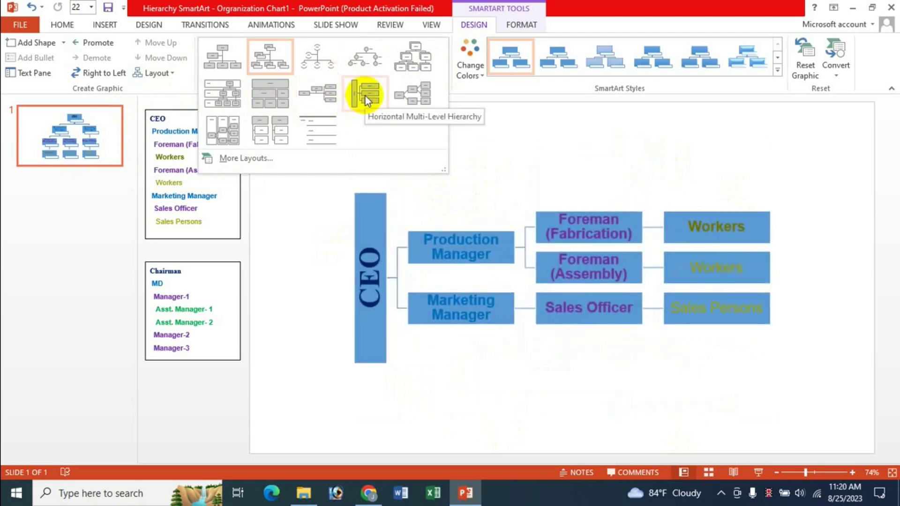
left_click(364, 97)
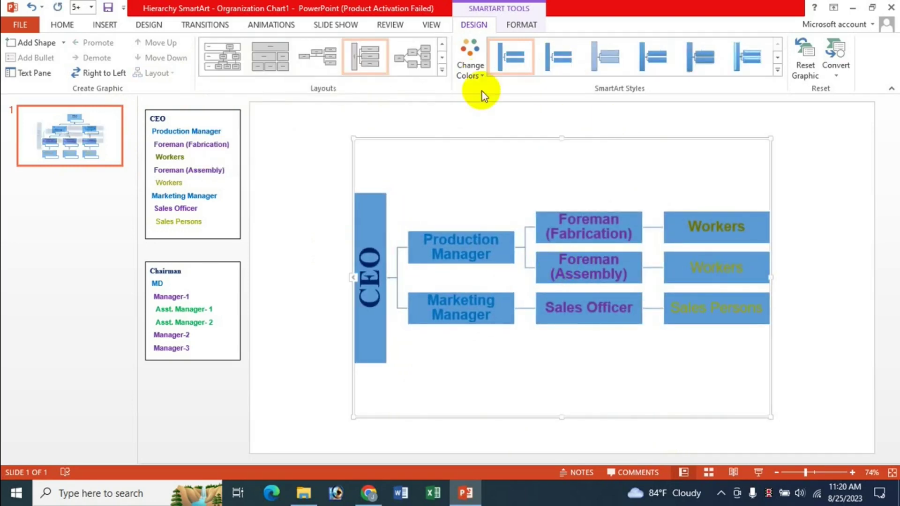
left_click(474, 73)
left_click(567, 169)
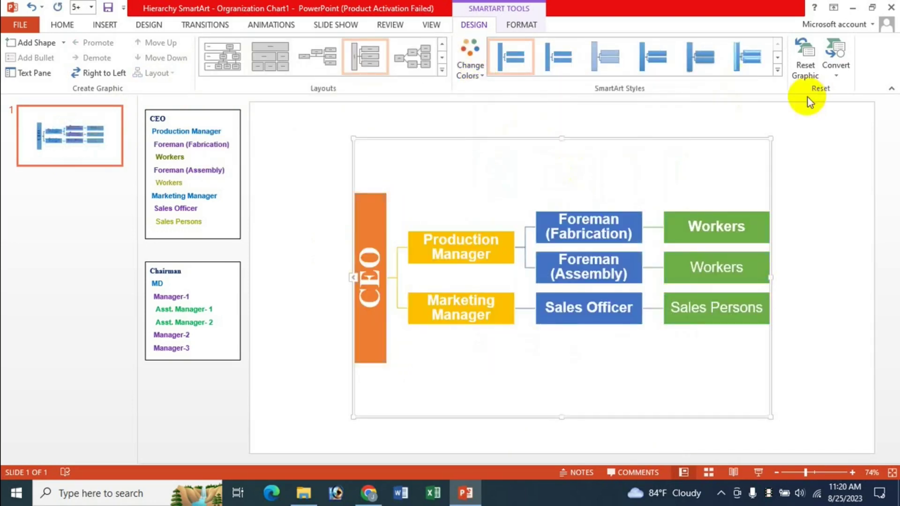
- Apply a 3-D SmartArt style, glance at the Format options, and return to Design
left_click(778, 70)
left_click(659, 121)
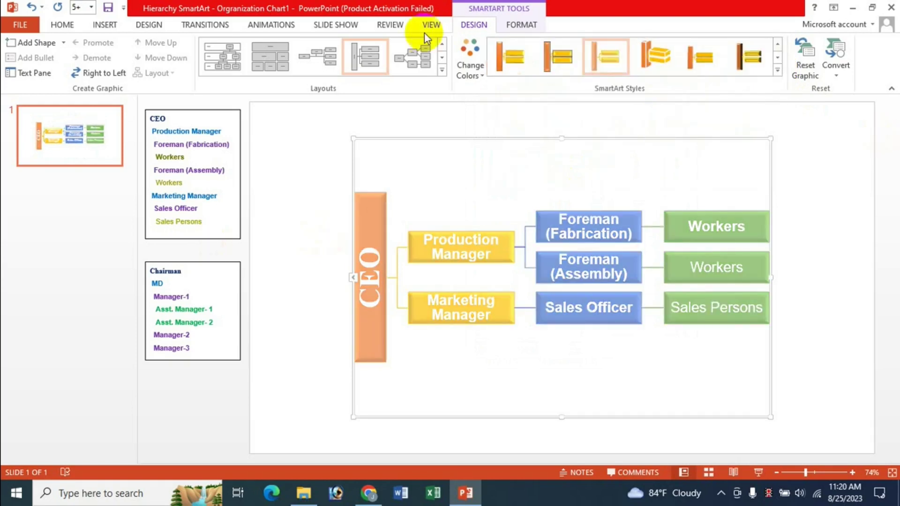
left_click(518, 28)
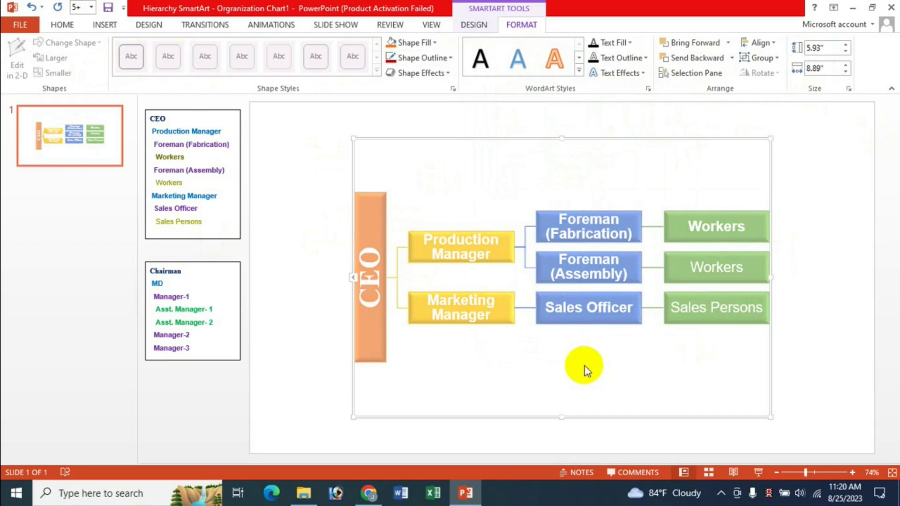
left_click(474, 24)
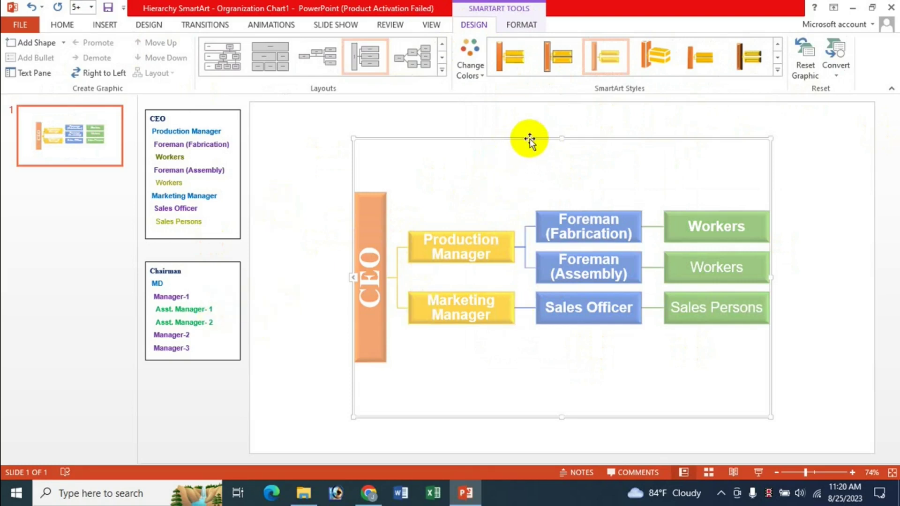
- Delete the CEO chart and copy the Chairman to Manager-3 list text
key("Delete")
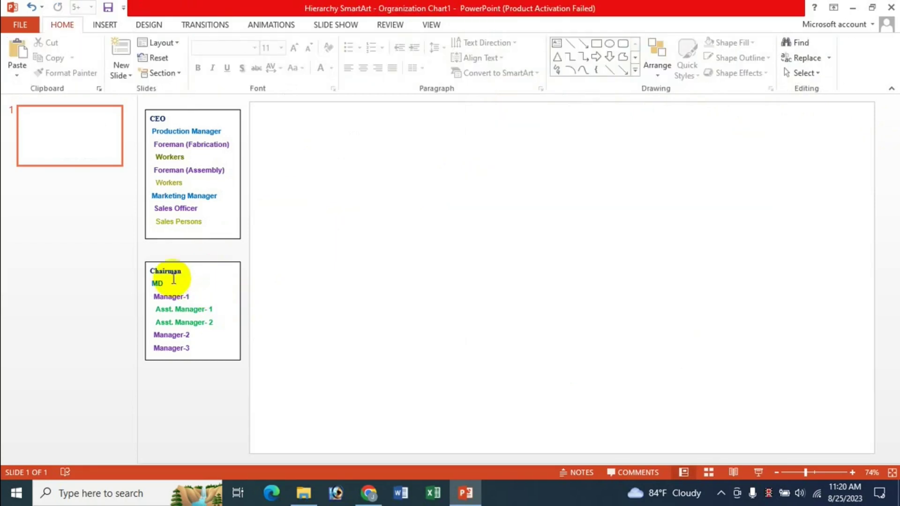
left_click_drag(154, 270, 201, 351)
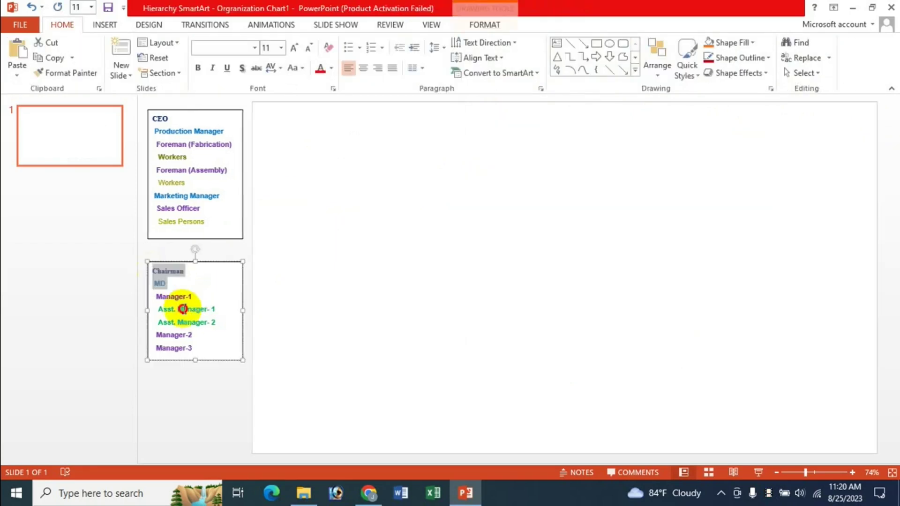
key("ctrl+c")
left_click(381, 367)
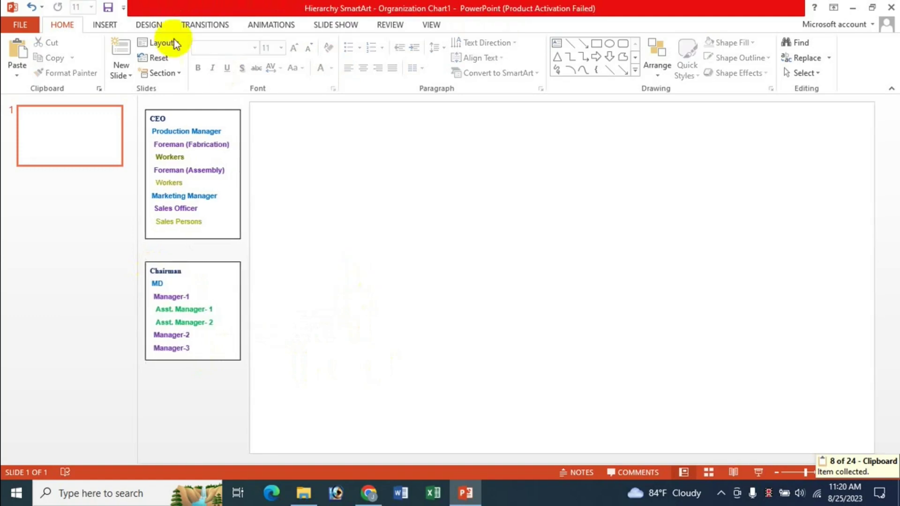
- Insert a Hierarchy List SmartArt graphic from the Hierarchy category
left_click(105, 25)
left_click(256, 58)
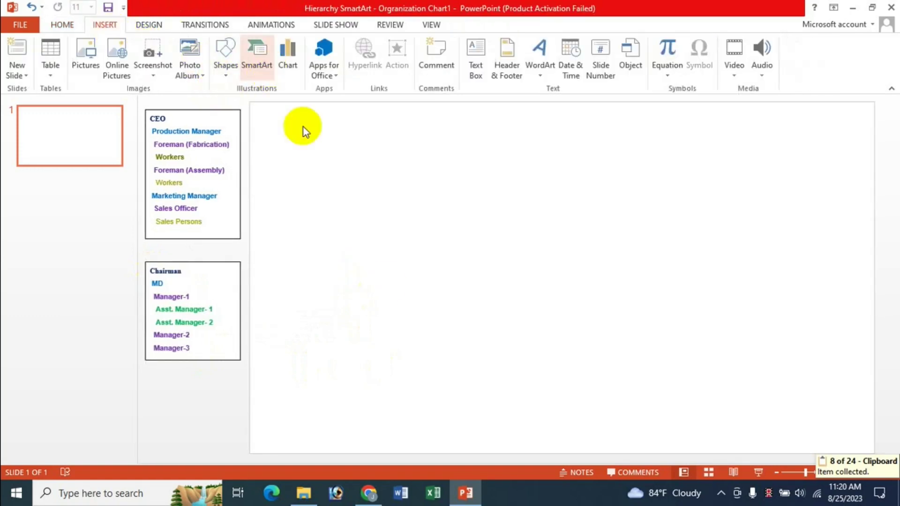
left_click(275, 214)
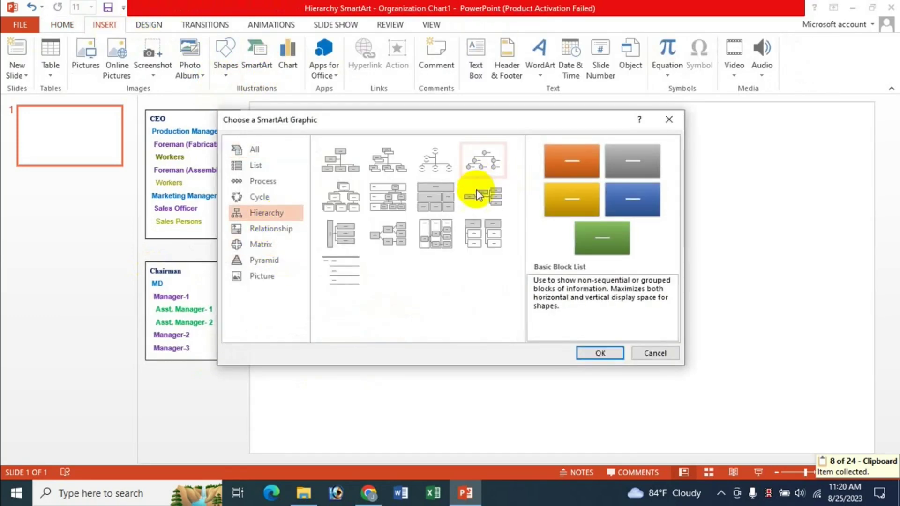
left_click(484, 232)
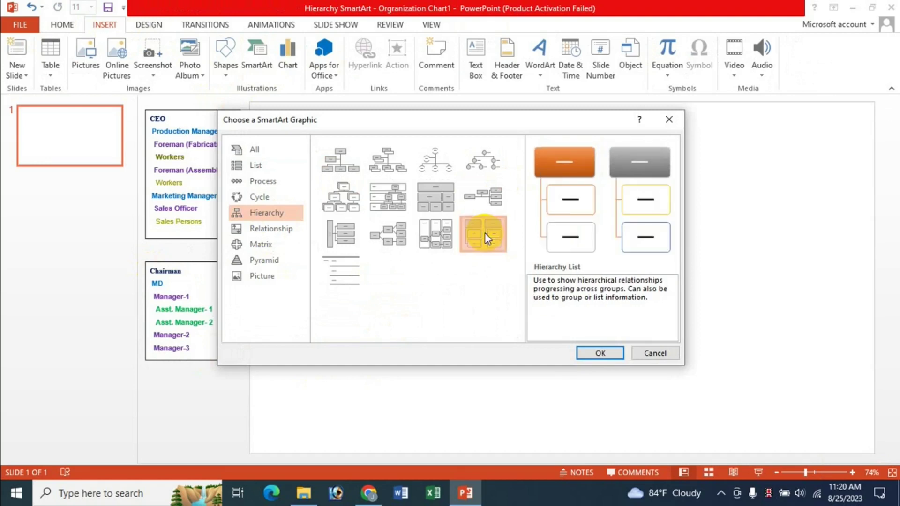
left_click(602, 353)
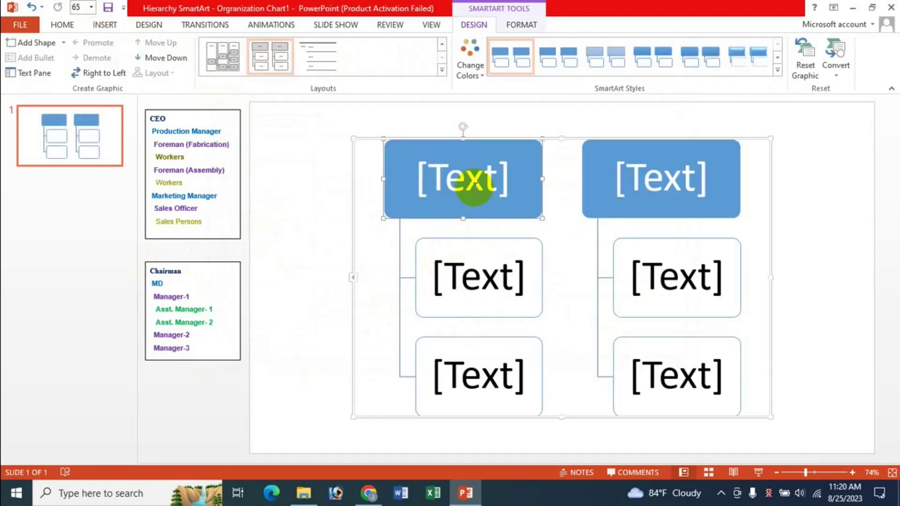
- Fill the Text Pane with the Chairman to Manager-3 names in place of the placeholders
left_click(27, 73)
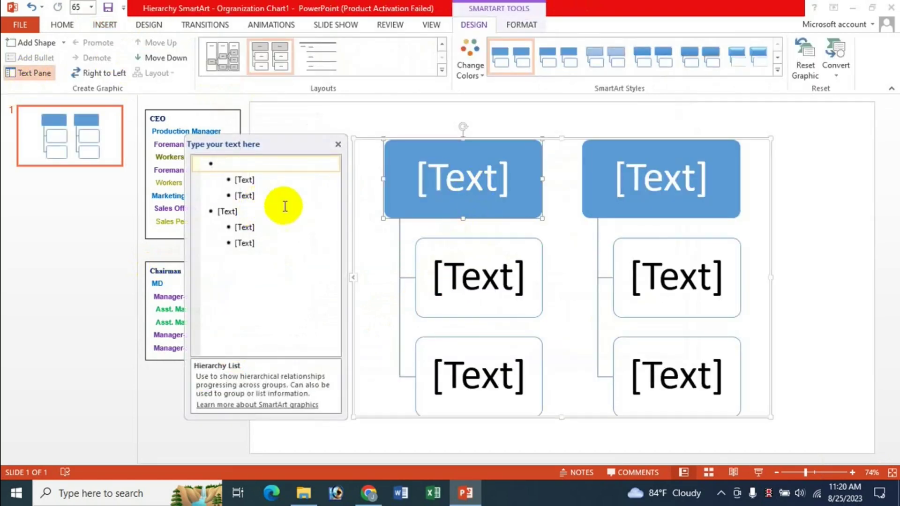
key("ctrl+a")
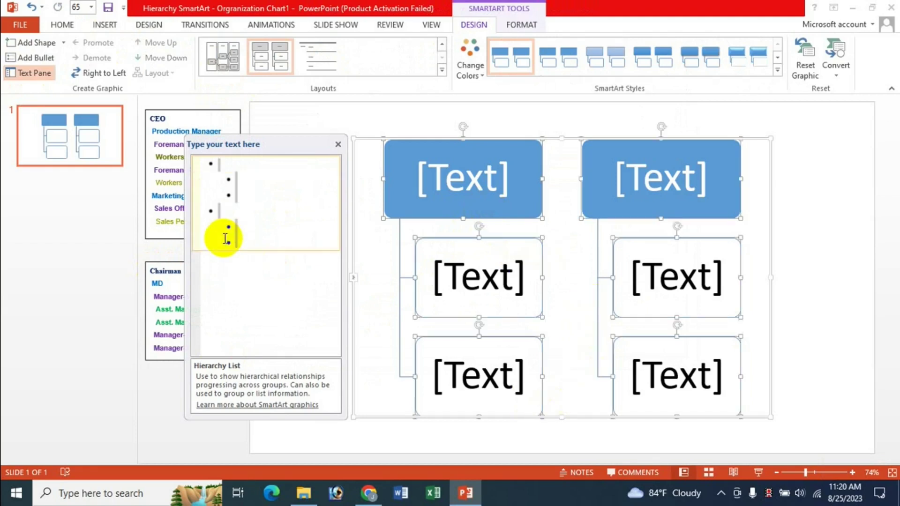
key("Delete")
key("ctrl+z")
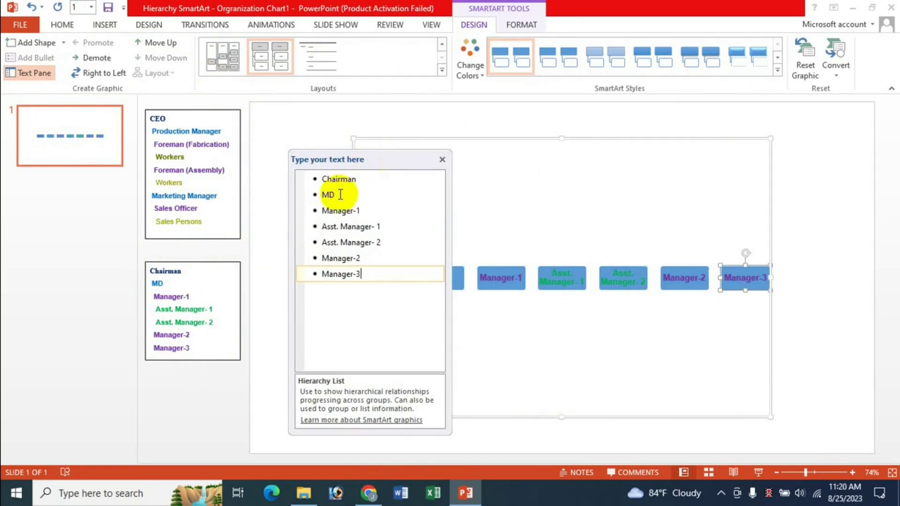
- Demote MD under Chairman, Manager-1 under MD, and Asst. Manager- 1 under Manager-1
left_click(322, 195)
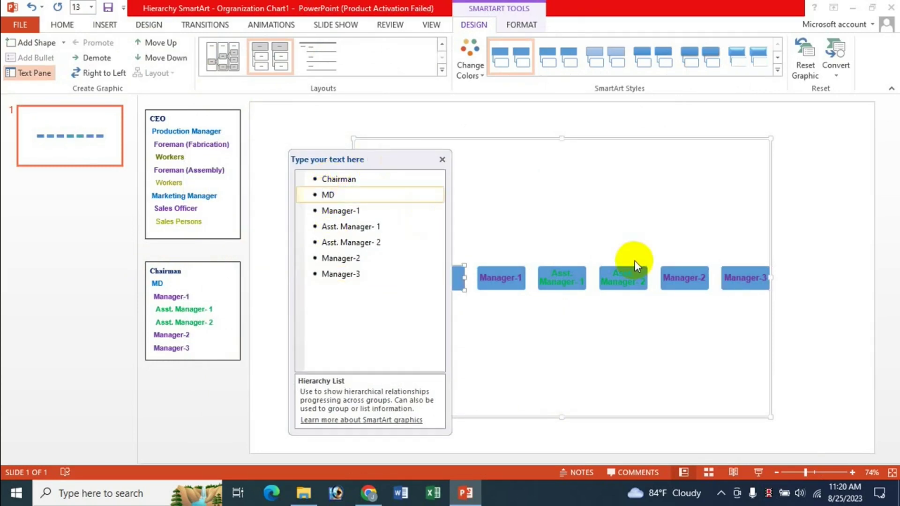
key("Tab")
left_click(329, 211)
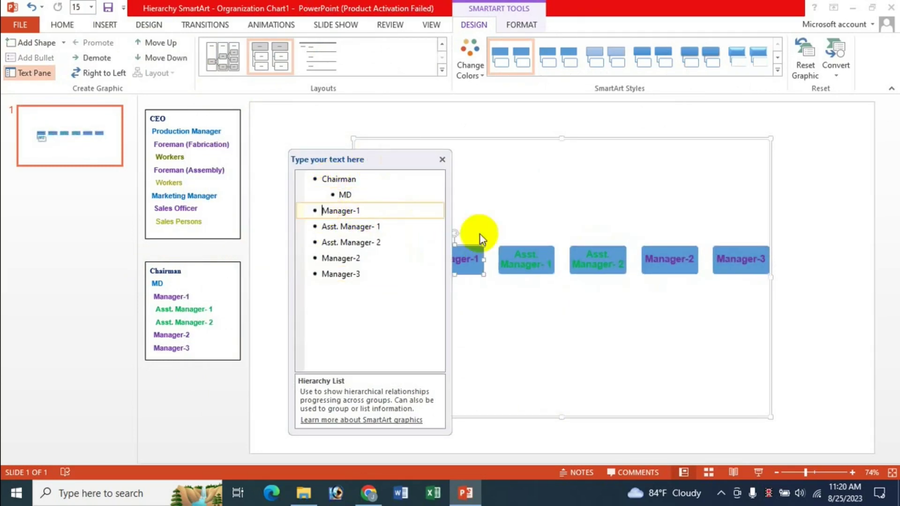
key("Tab")
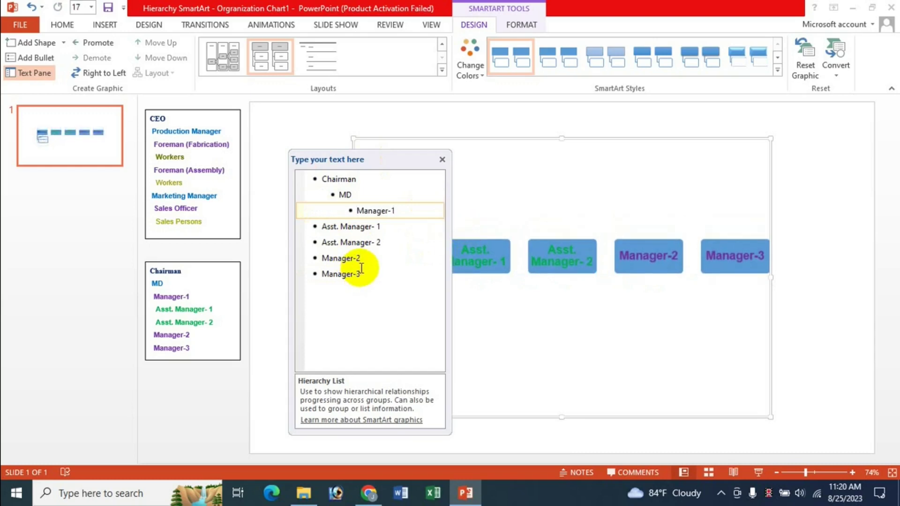
left_click(322, 259)
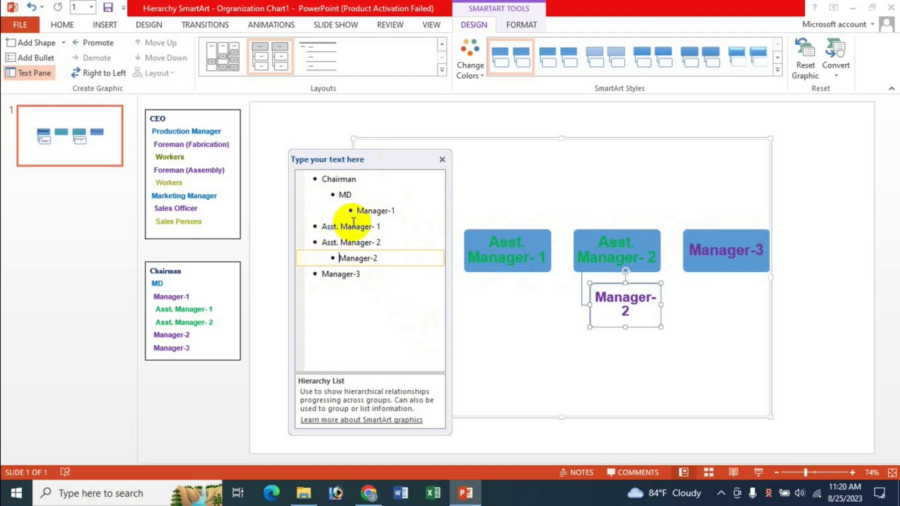
left_click(321, 229)
key("Tab")
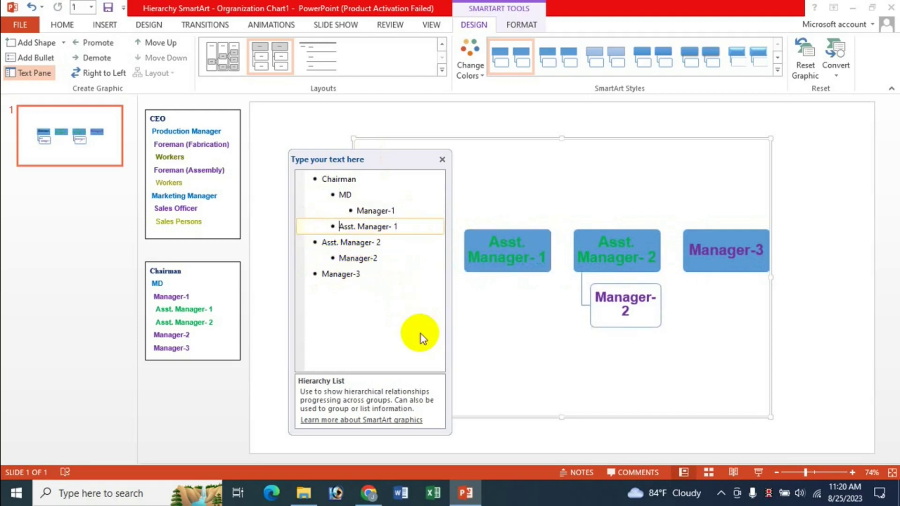
key("Tab")
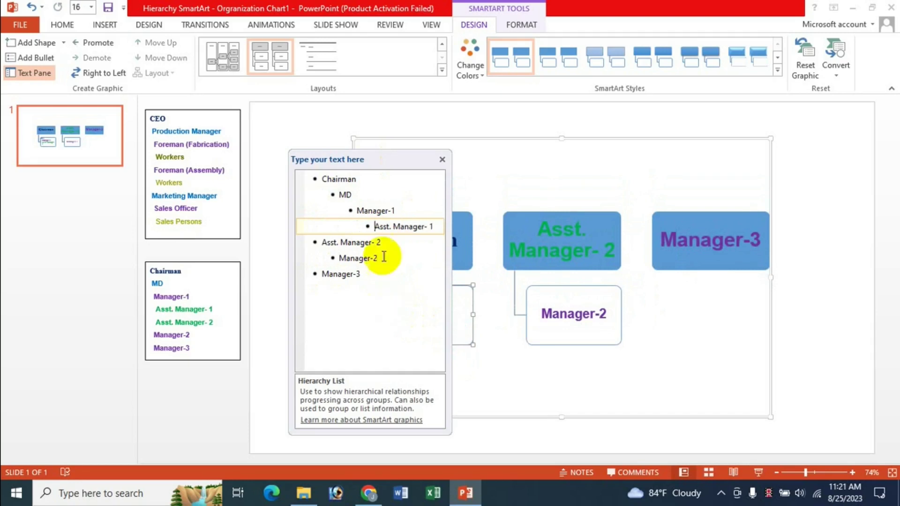
- Demote Asst. Manager- 2 under Manager-1, Manager-2 and Manager-3 under MD, then close the Text Pane
left_click(321, 242)
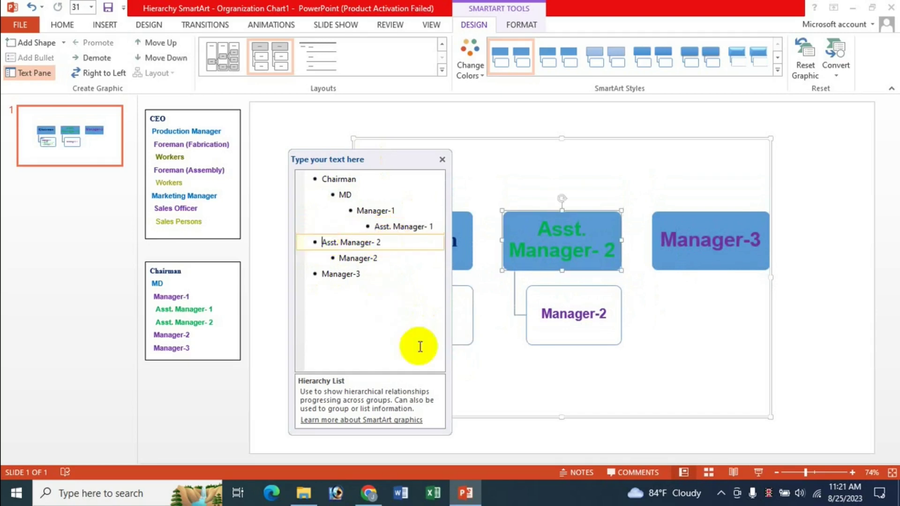
key("Tab")
key("Tab")
key("Tab")
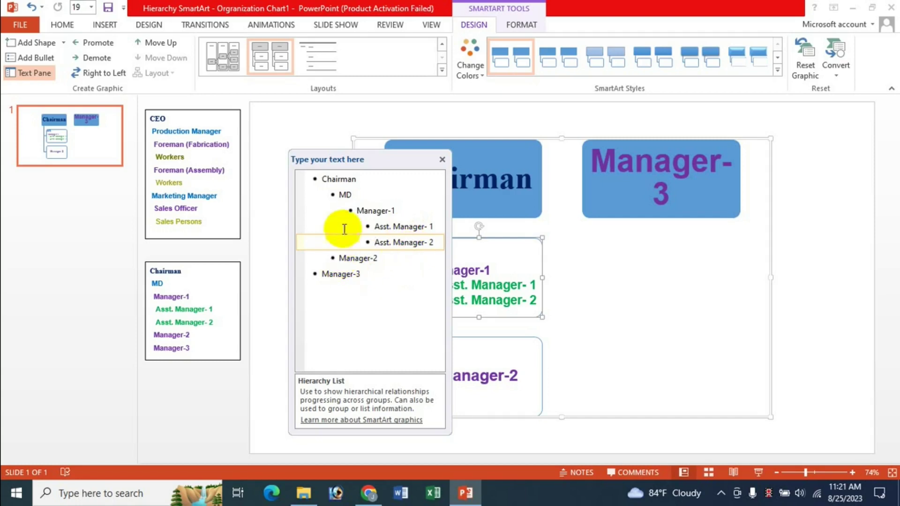
left_click(337, 257)
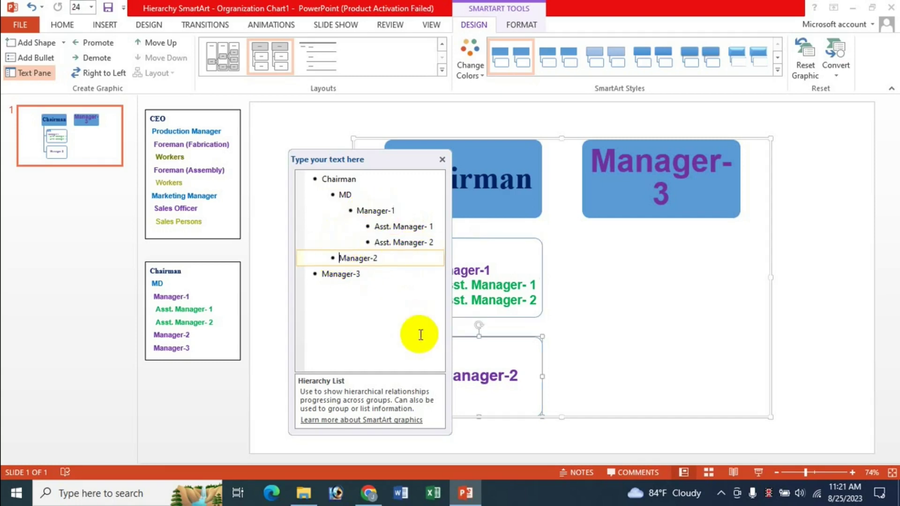
key("Tab")
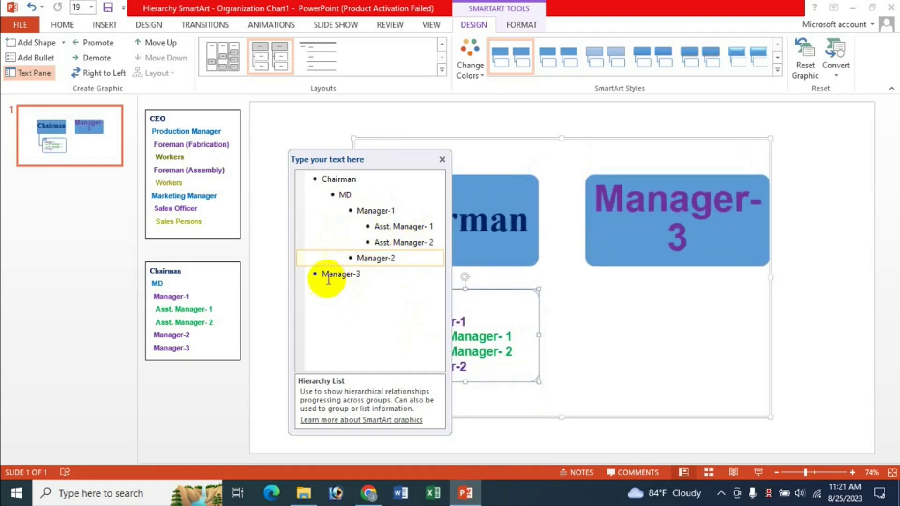
left_click(321, 274)
key("Tab")
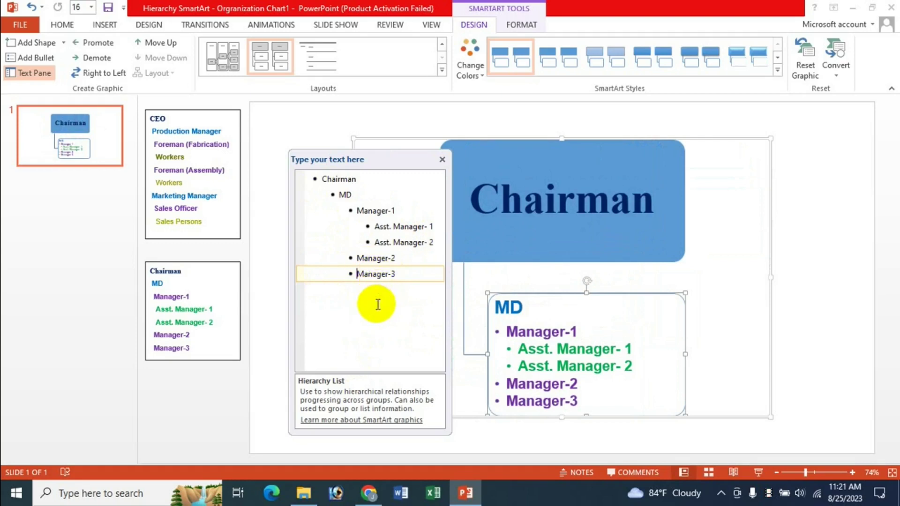
left_click(442, 159)
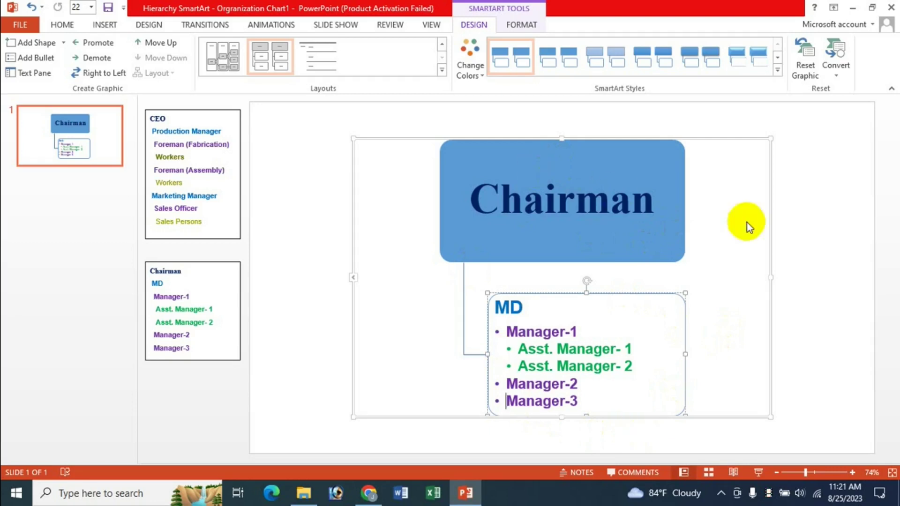
- Switch the Chairman chart to the Circle Picture Hierarchy layout
left_click(596, 207)
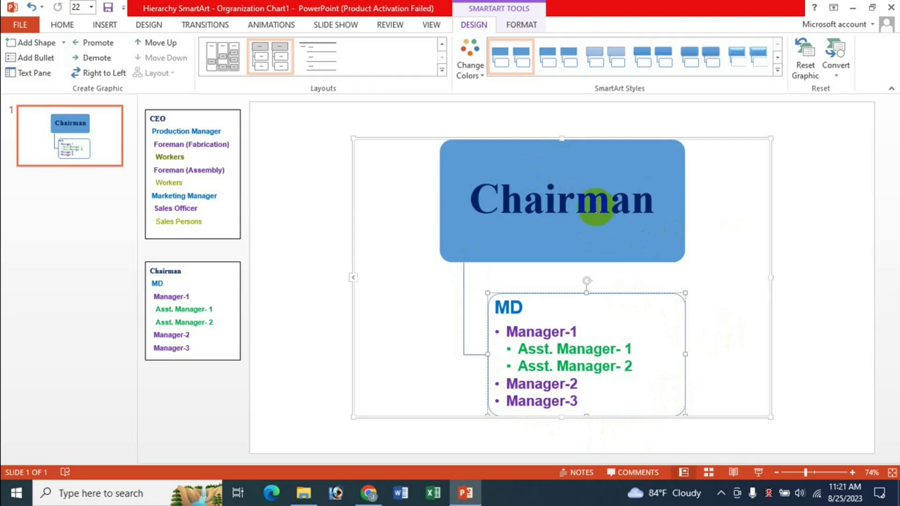
left_click(442, 74)
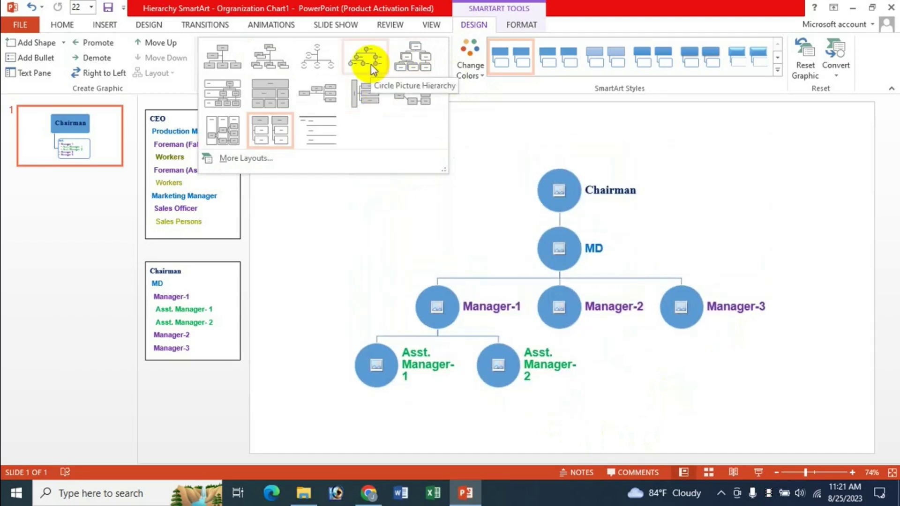
left_click(370, 64)
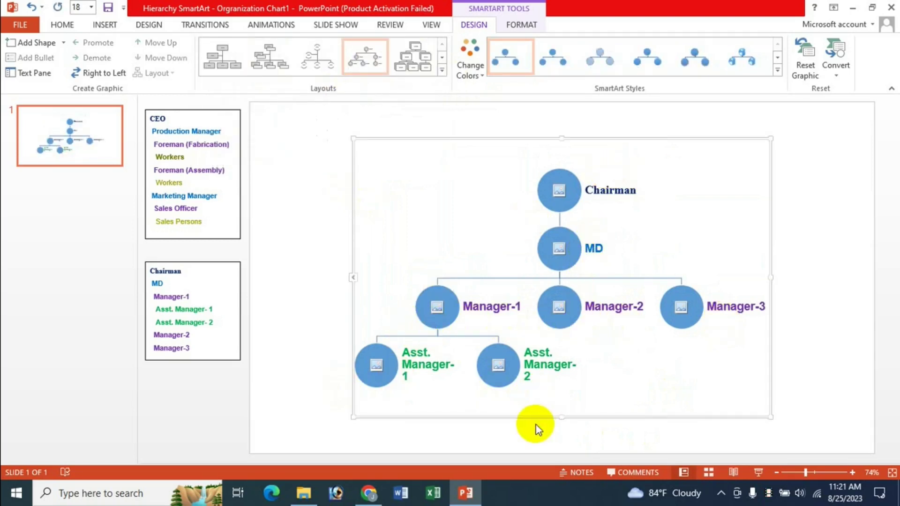
left_click(561, 195)
- Insert a photo from the computer into the Chairman circle and try a blue gradient colour scheme
left_click(235, 192)
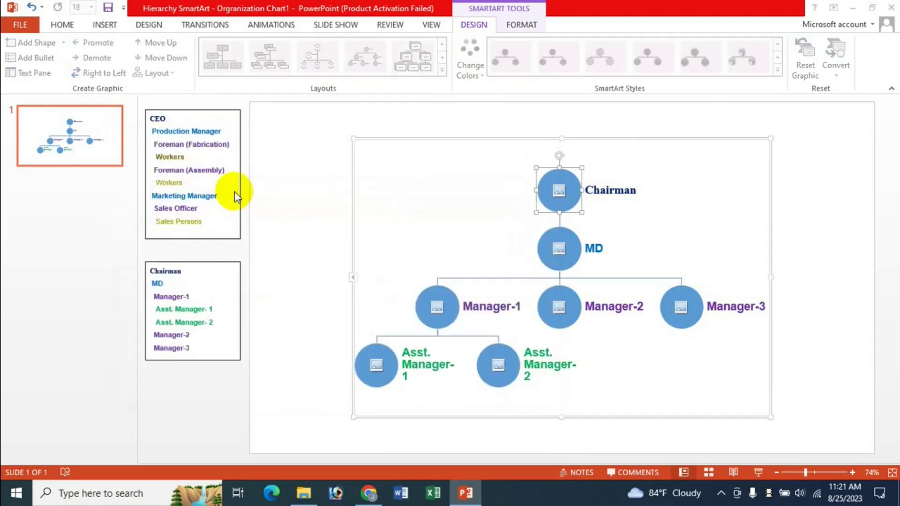
double_click(528, 235)
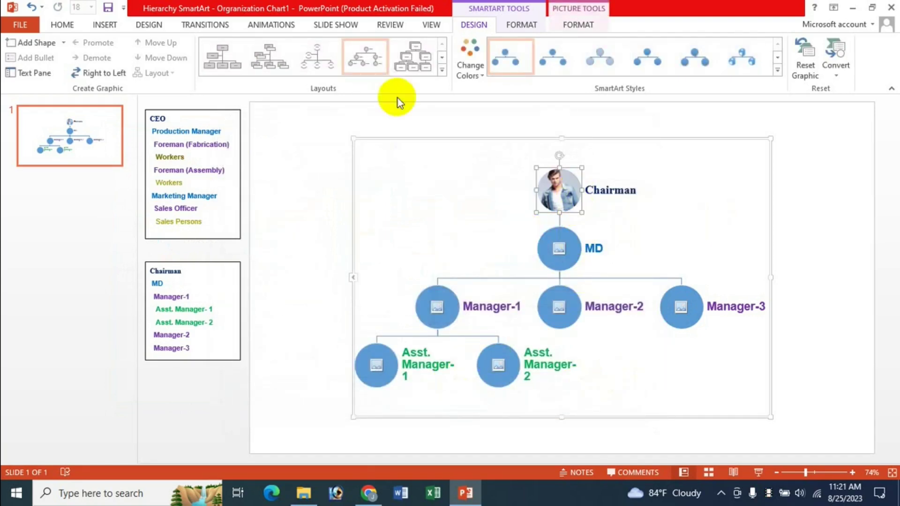
left_click(485, 73)
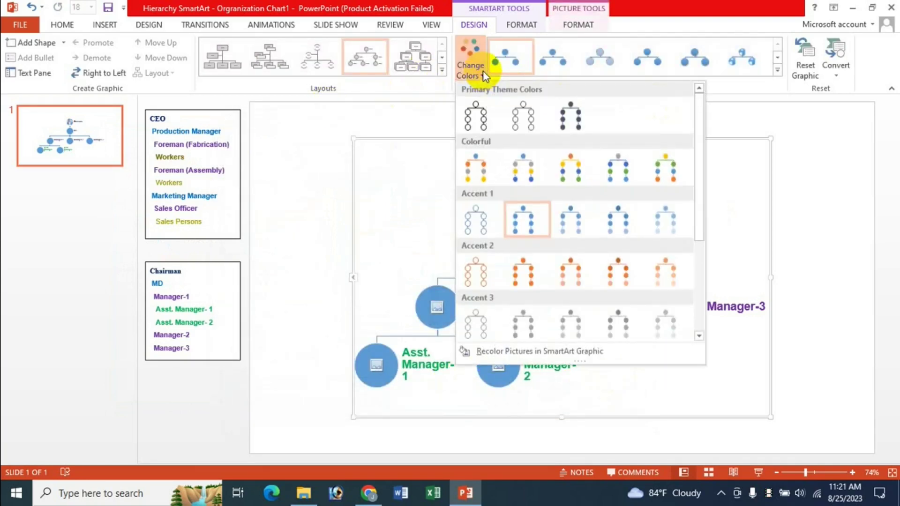
left_click(577, 213)
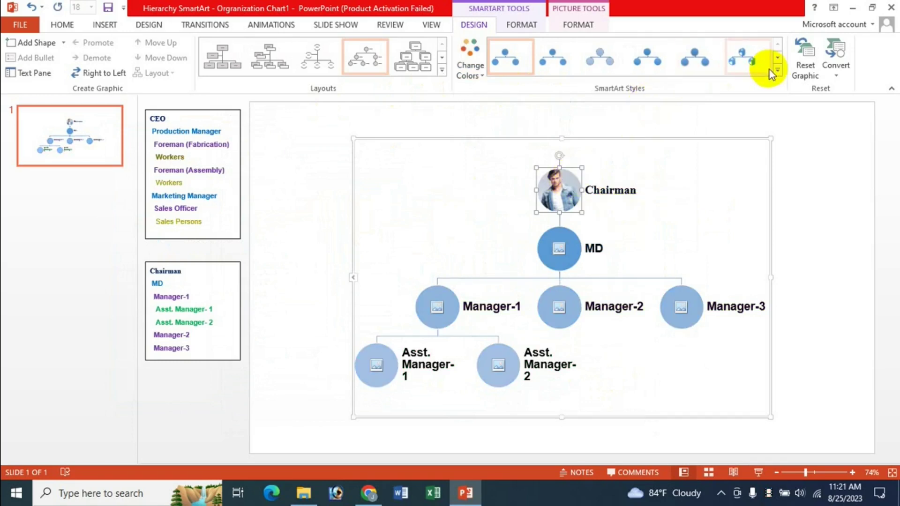
- Give the circles a 3-D SmartArt style and an orange Accent 2 colour scheme
left_click(706, 65)
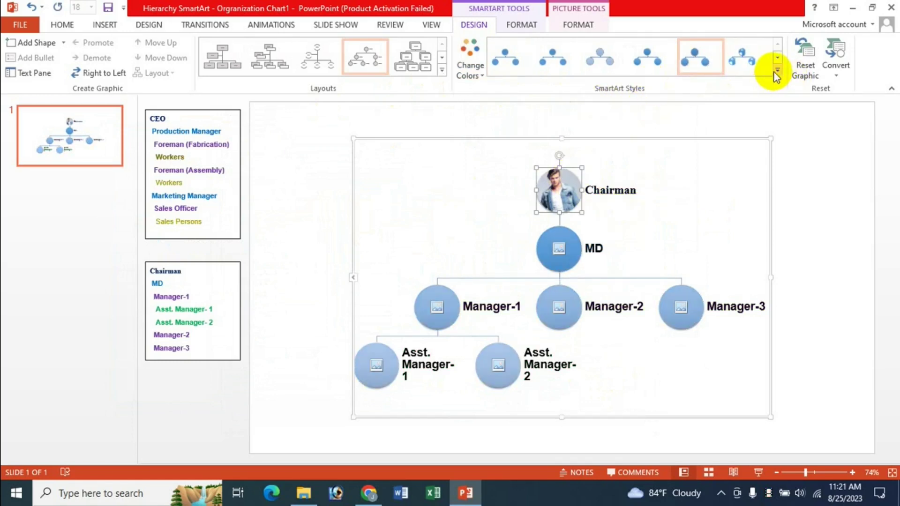
left_click(778, 70)
left_click(669, 123)
left_click(471, 65)
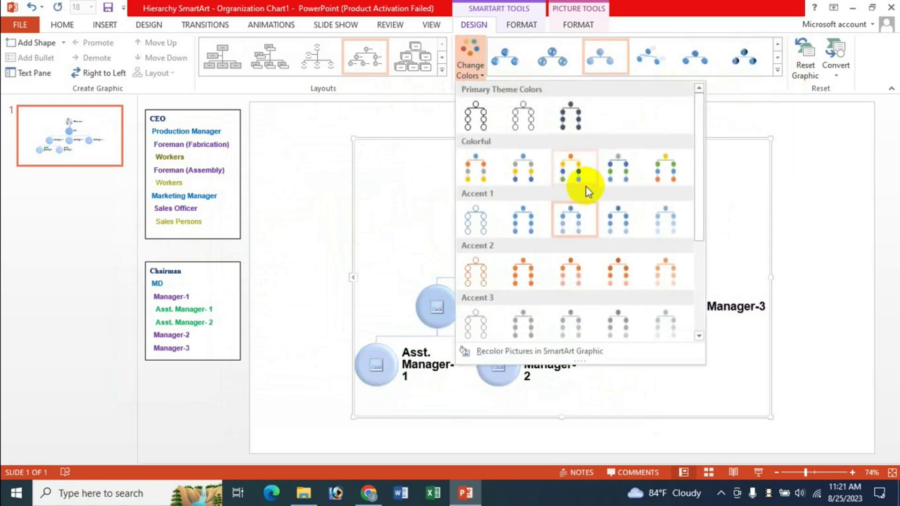
left_click(608, 280)
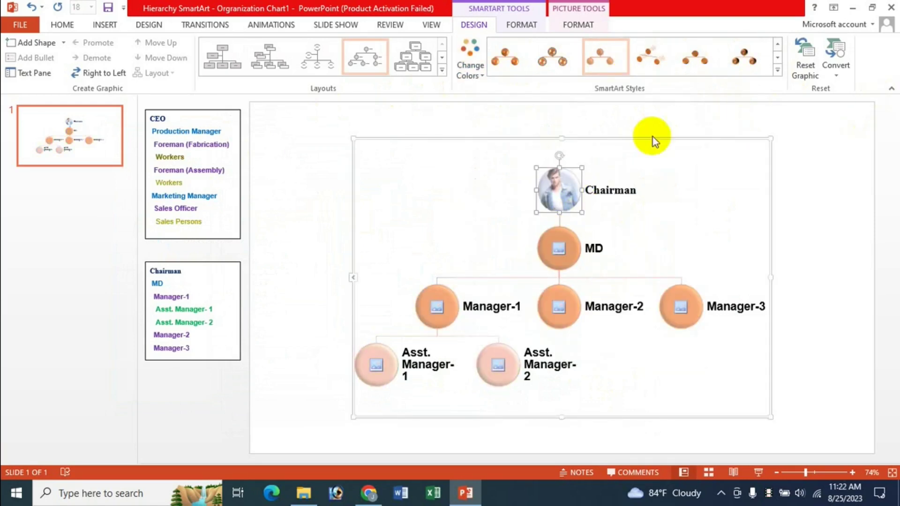
left_click(523, 24)
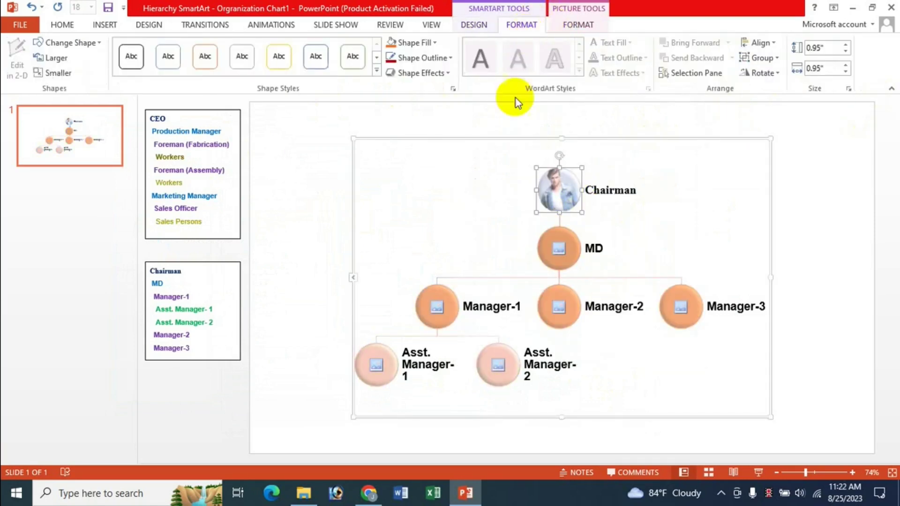
- Check the picture Format options, return to Design, then switch to the YouTube channel in Chrome
left_click(596, 26)
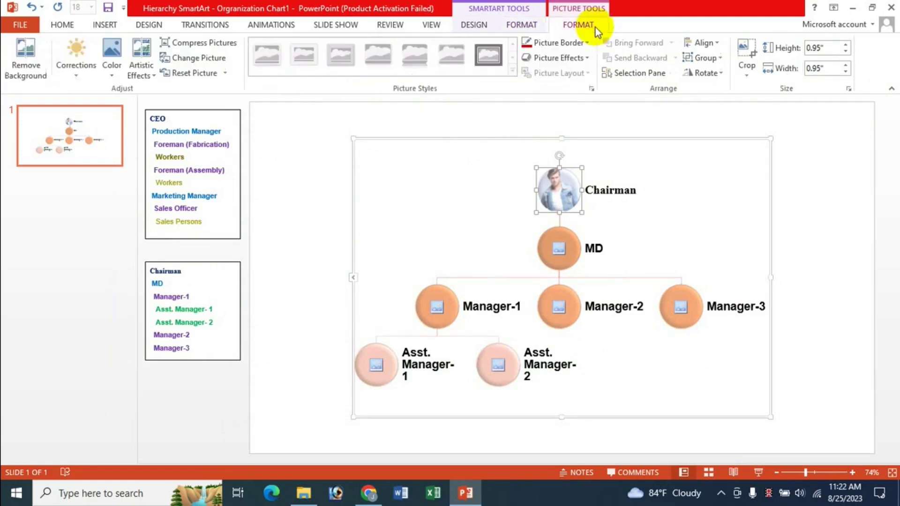
left_click(476, 24)
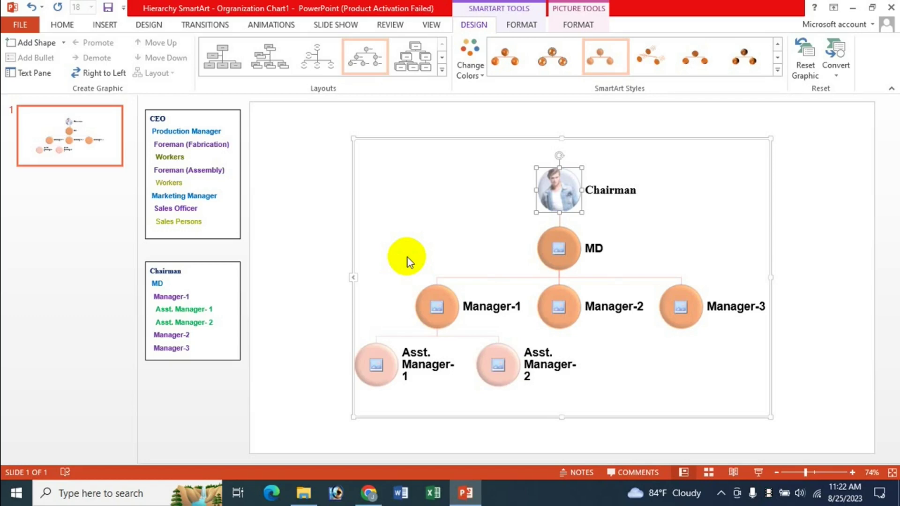
left_click(368, 493)
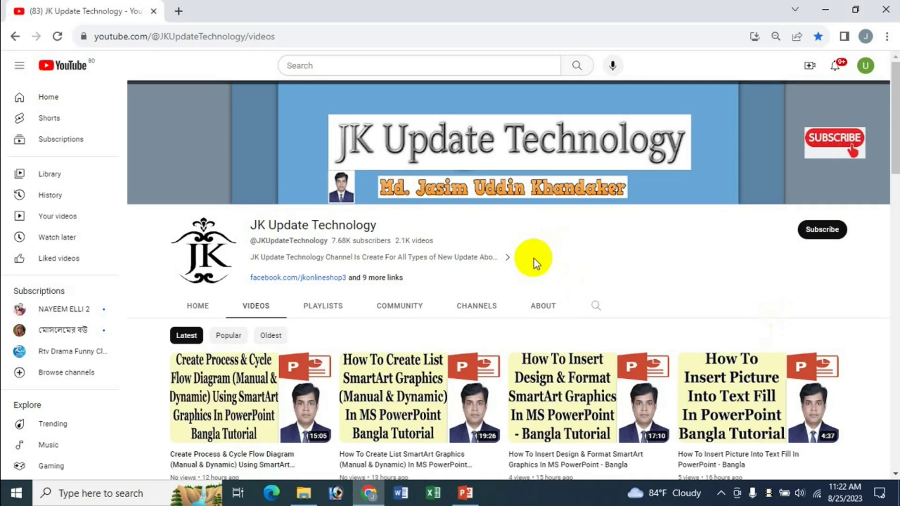